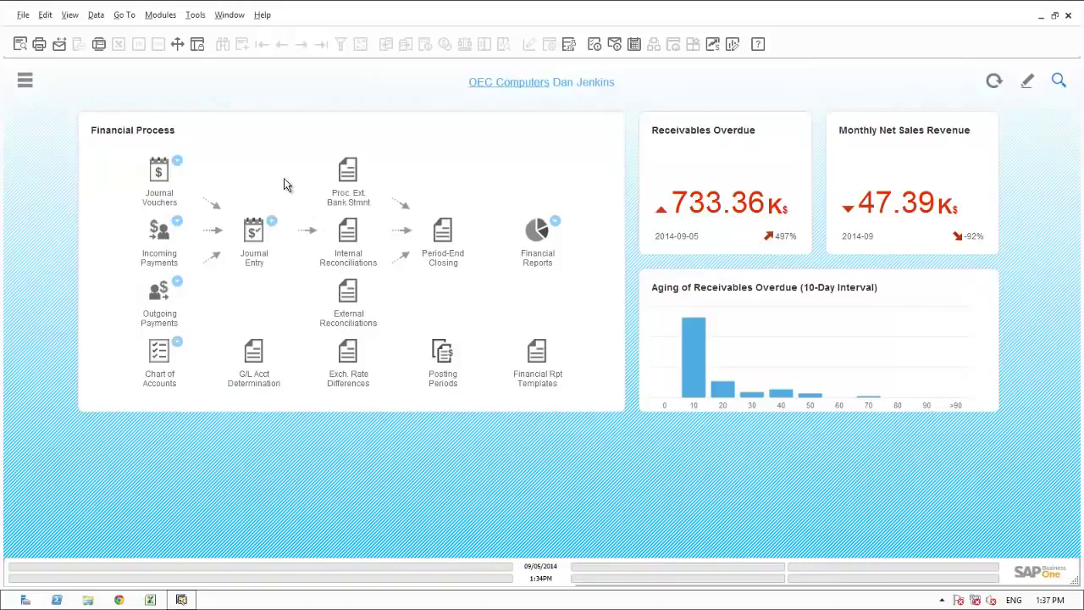
Open the Chart of Accounts and review the Cash on Hand and Cash at Bank - Checking accounts, including the checking account's currency options.
left_click(158, 351)
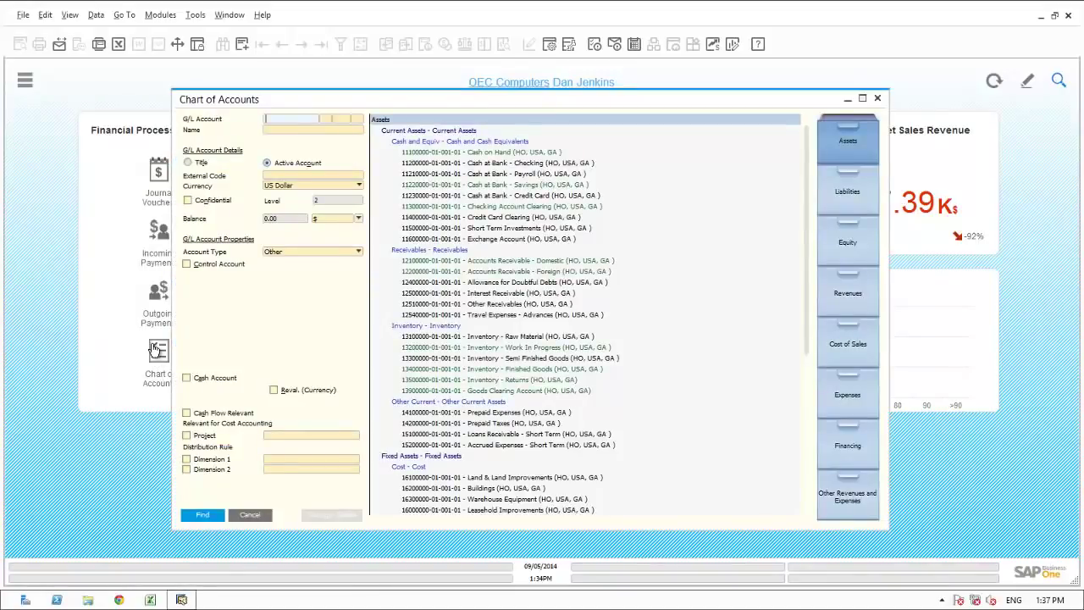
left_click(463, 152)
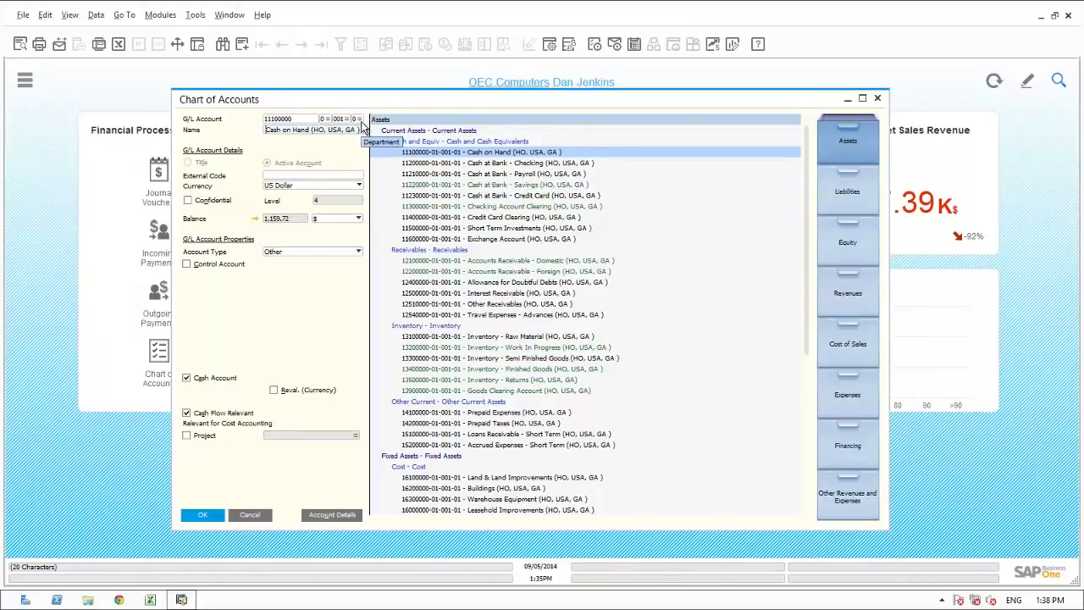
left_click(480, 165)
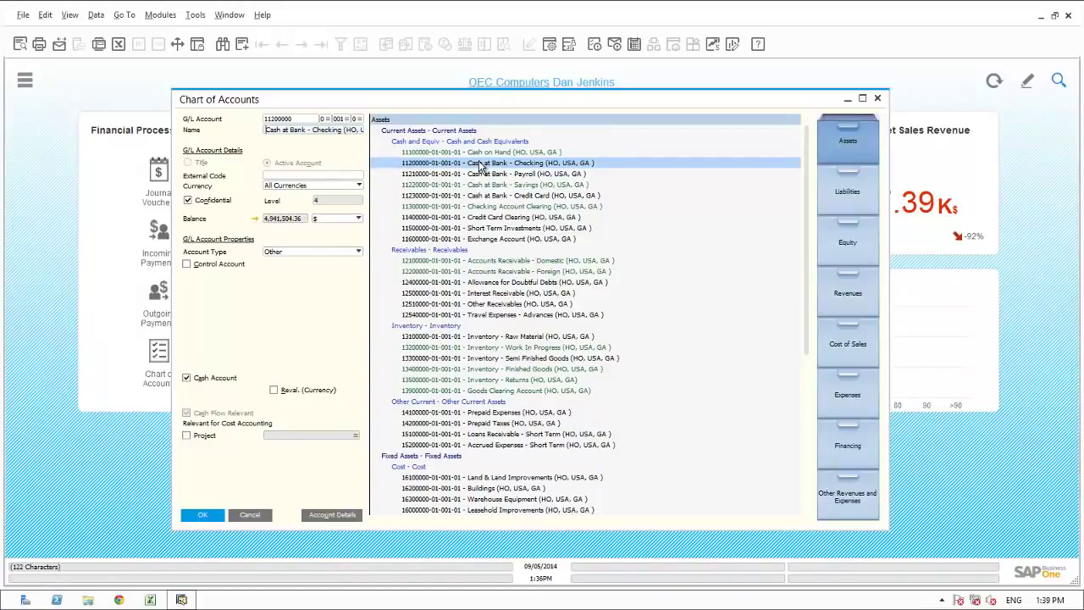
left_click(296, 188)
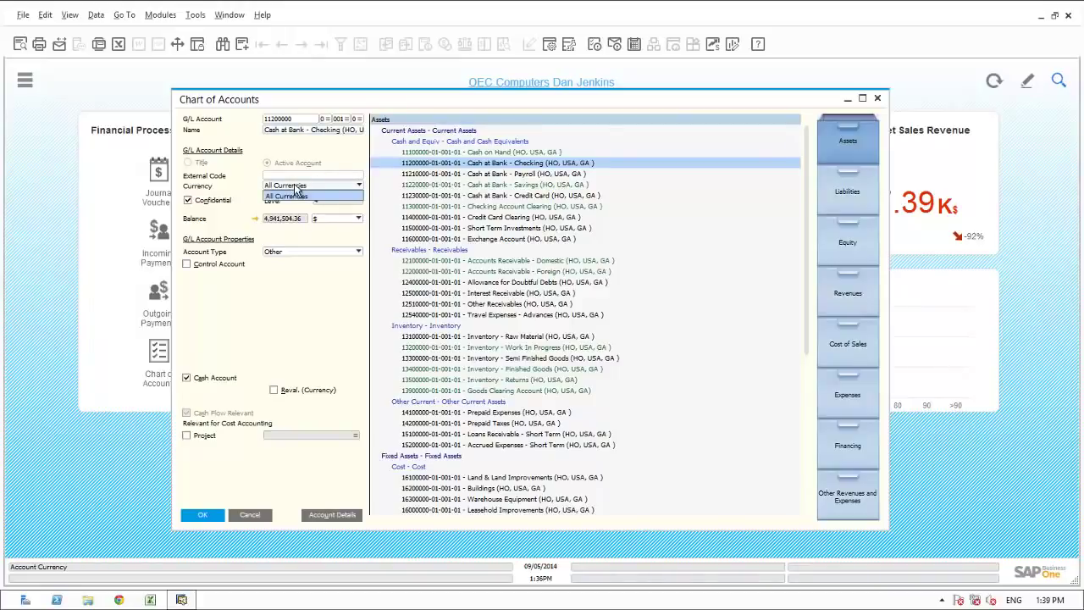
left_click(296, 188)
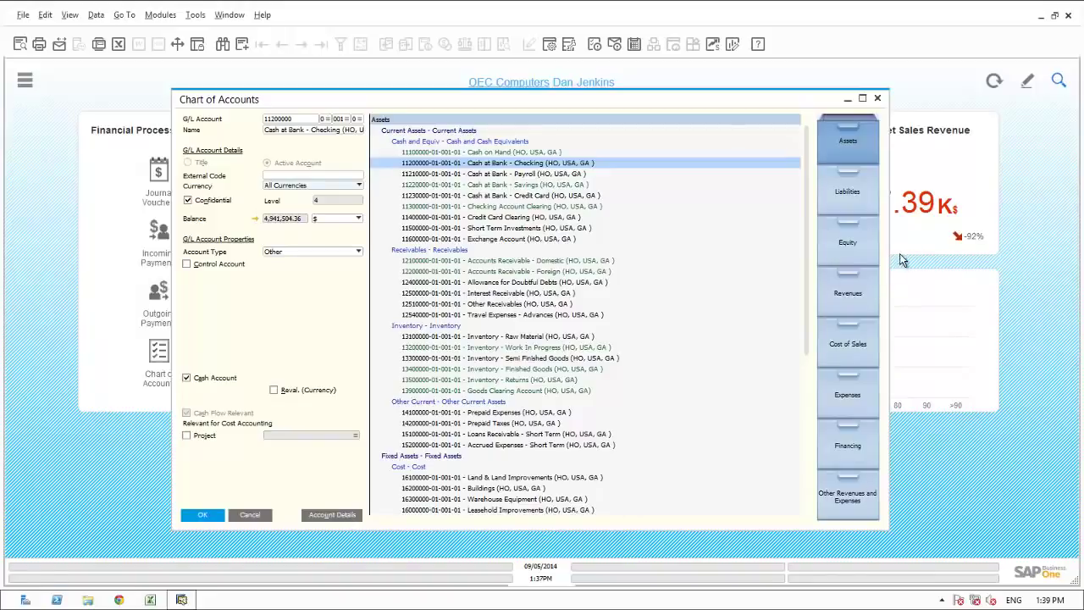
Review the HANA Servers accounts in the Chart of Accounts: sales revenue under Revenues and COGS under Cost of Sales.
left_click(851, 289)
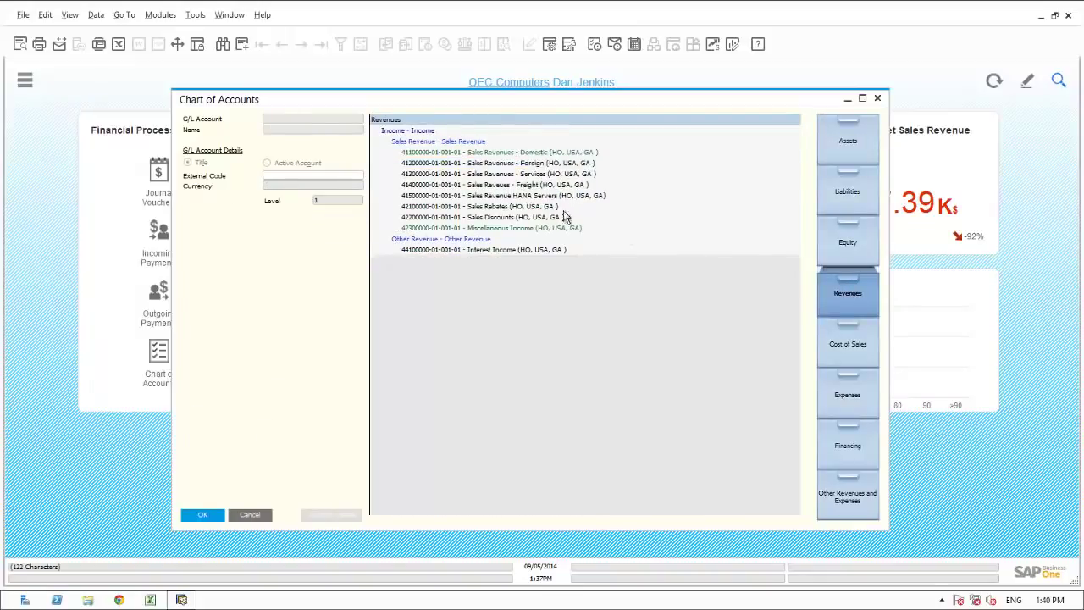
left_click(518, 196)
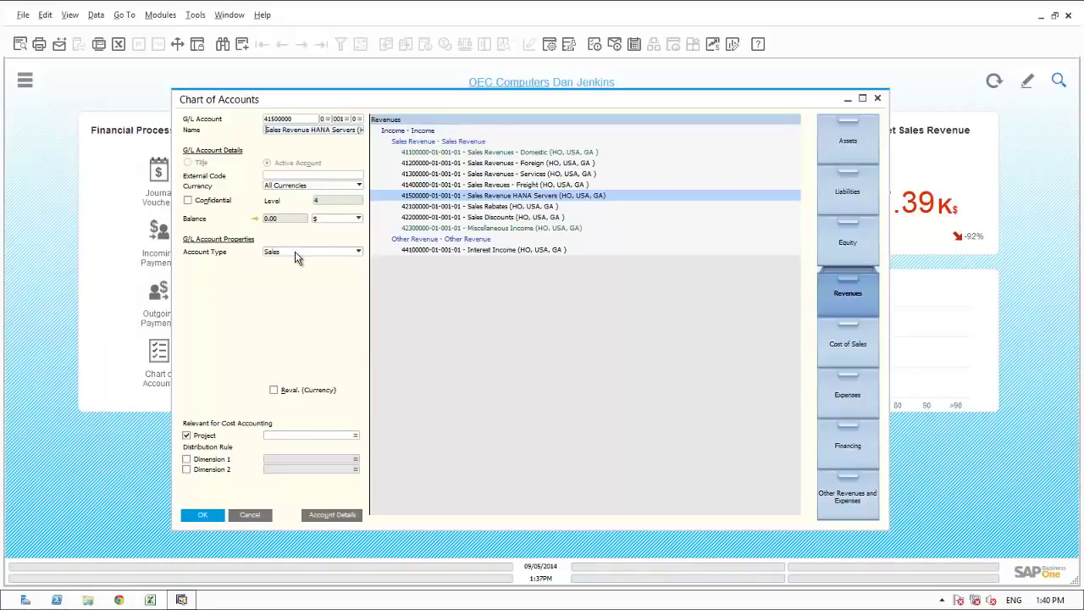
left_click(852, 353)
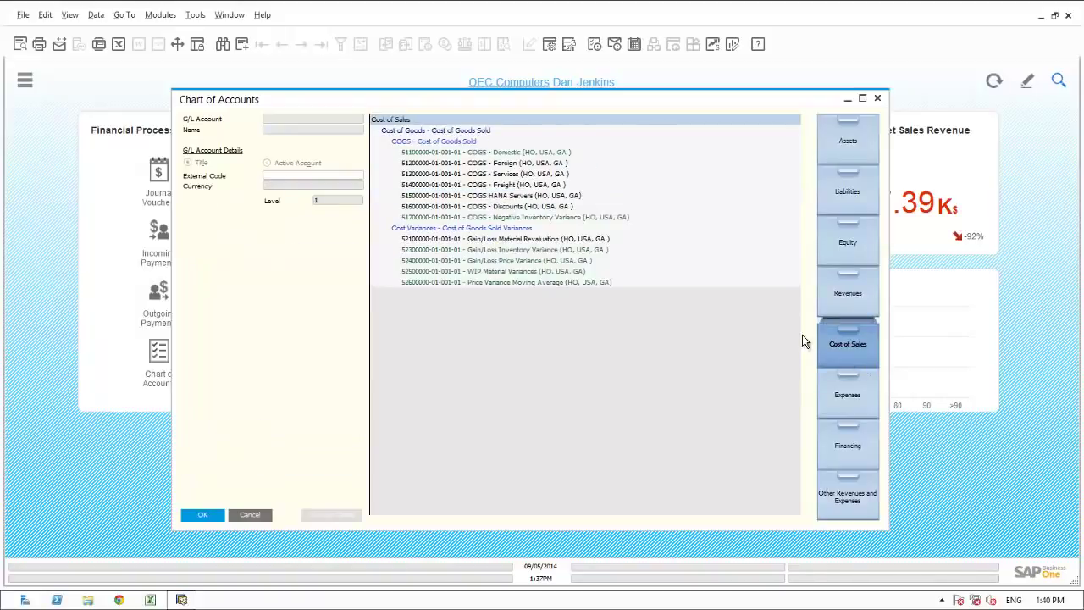
left_click(493, 196)
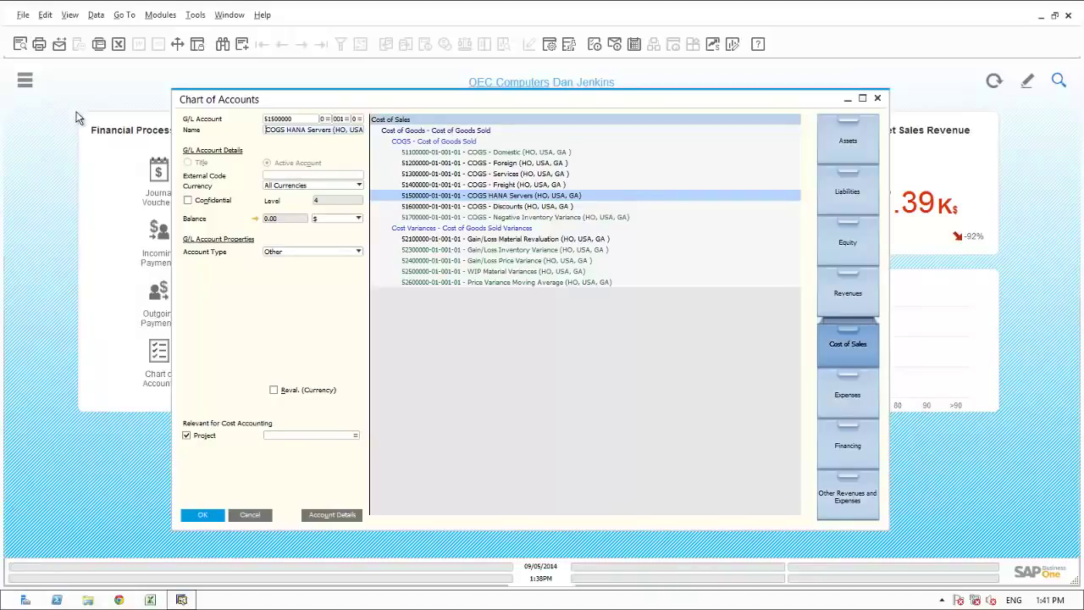
Look up the Item Groups setup and examine the revenue and cost of goods sold accounts assigned to the HANA Servers group.
left_click(25, 83)
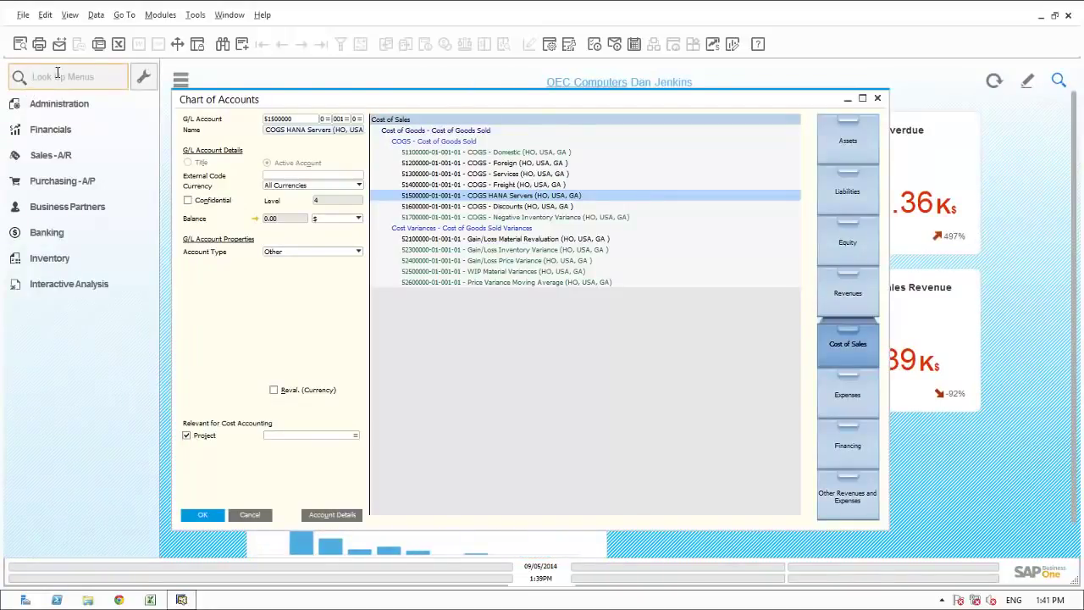
left_click(57, 73)
type("item group")
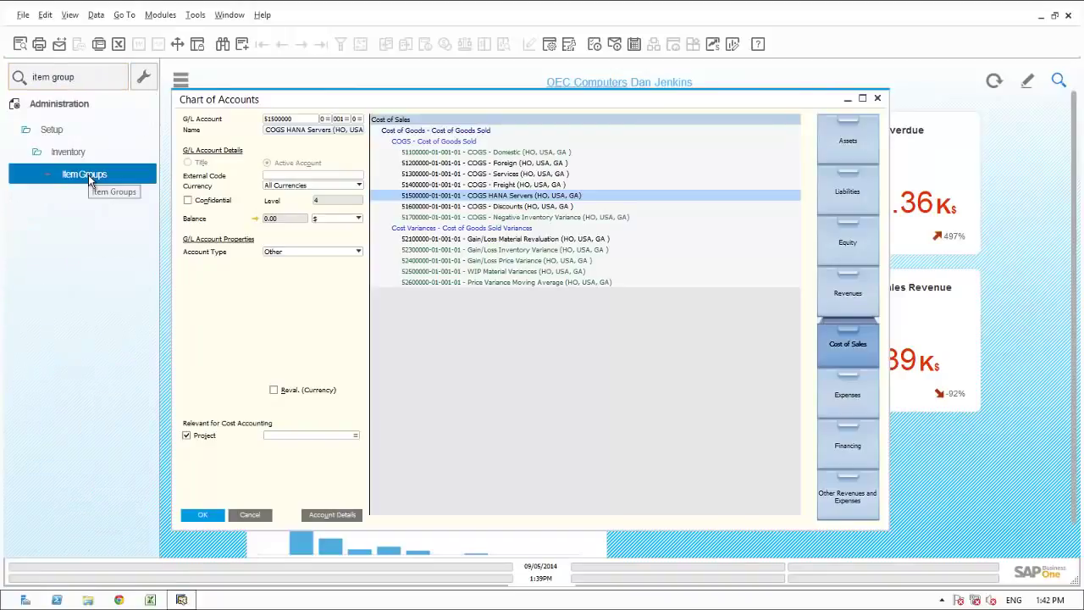
left_click(88, 175)
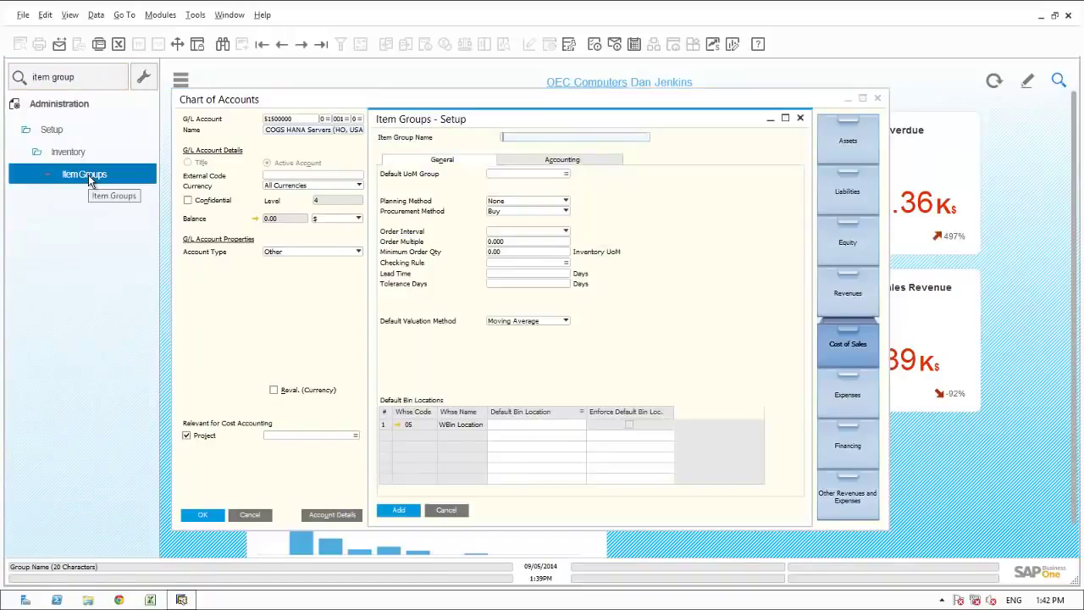
left_click(523, 161)
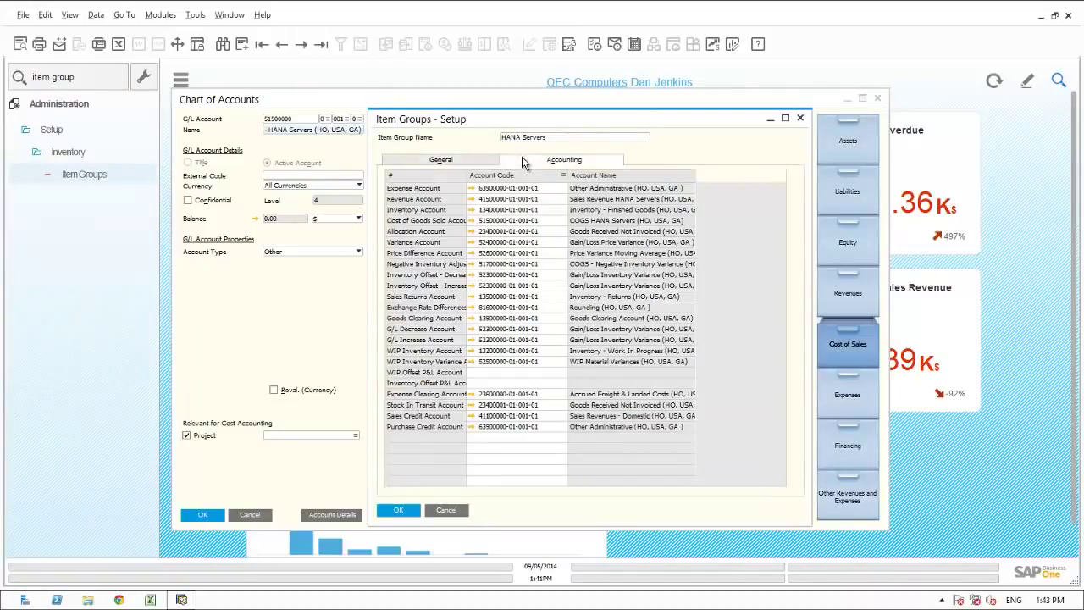
left_click(508, 204)
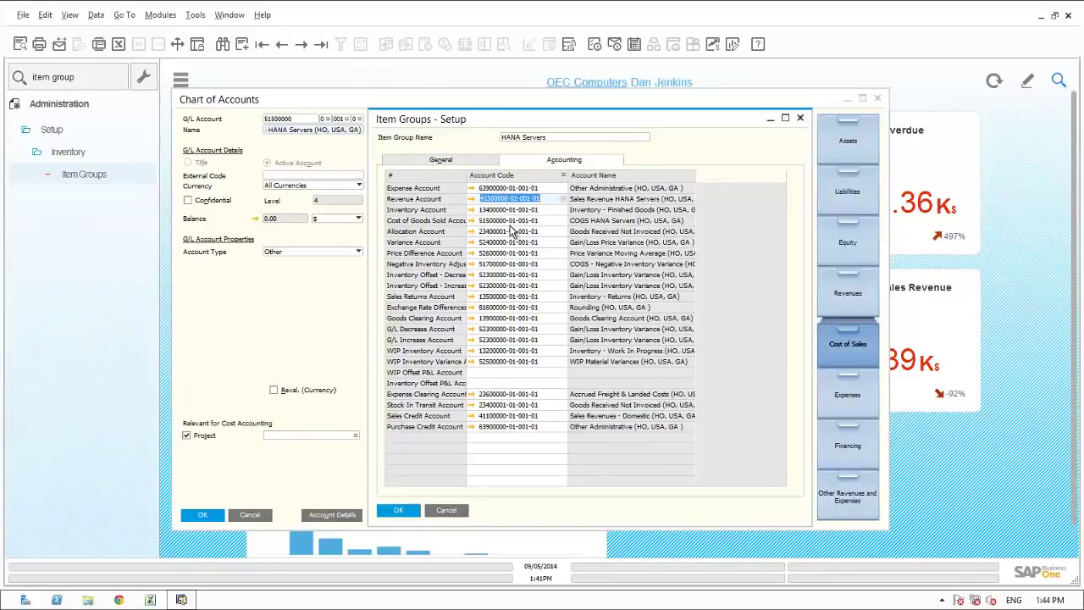
left_click(511, 220)
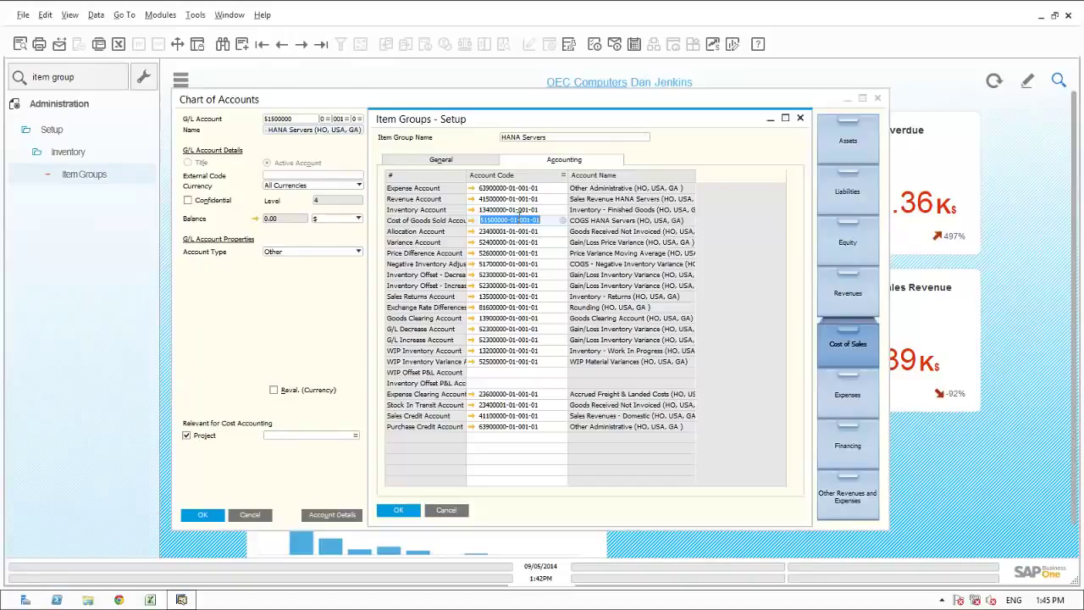
Search the company data for "HANA Server" and narrow the results to Item master data.
left_click(1059, 79)
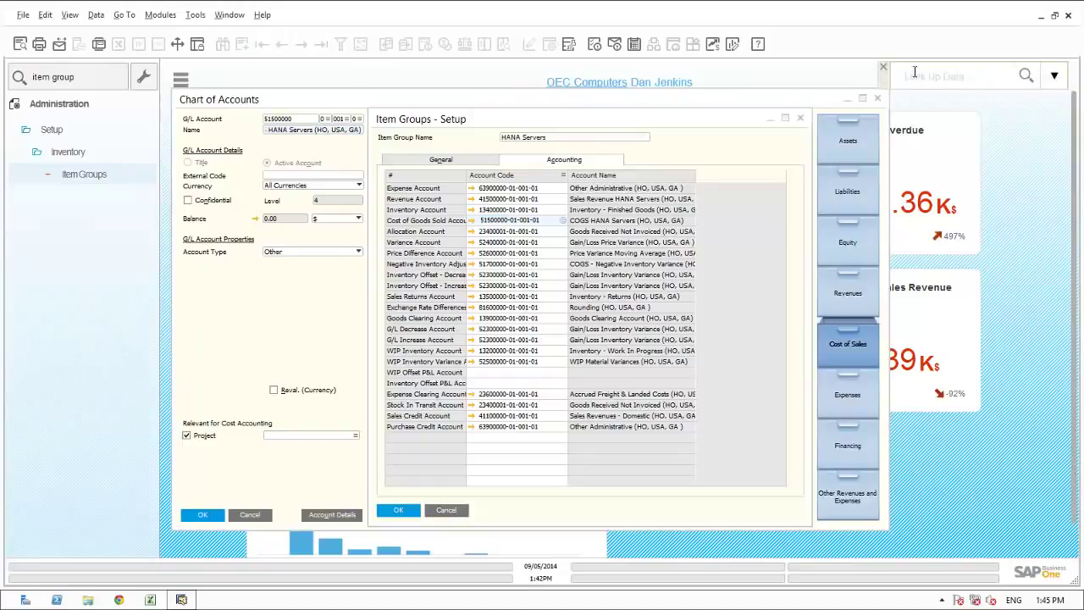
type("HANA Server")
left_click(1026, 78)
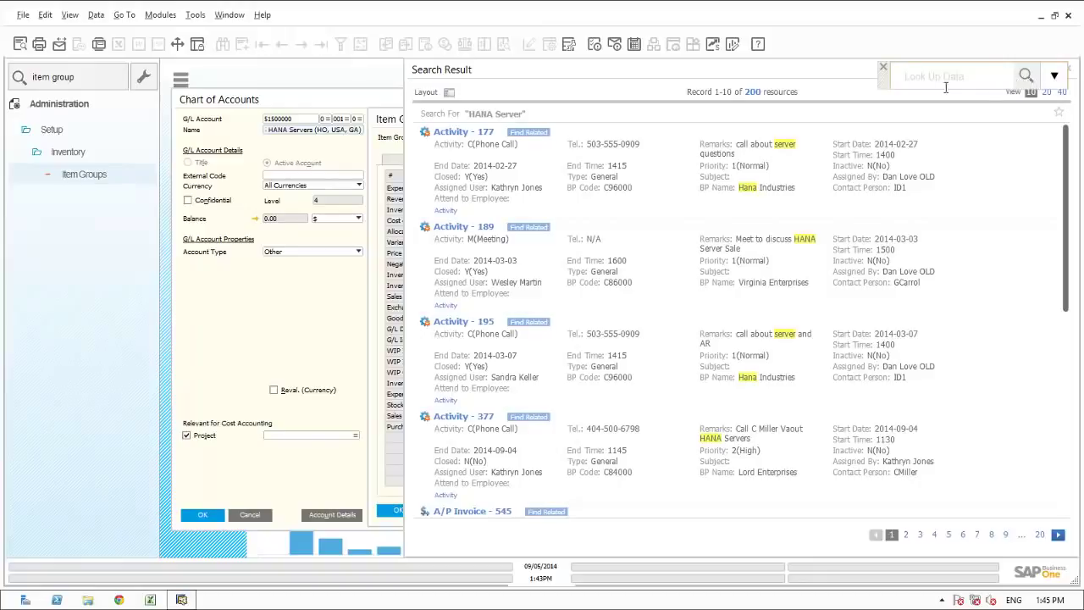
left_click(450, 93)
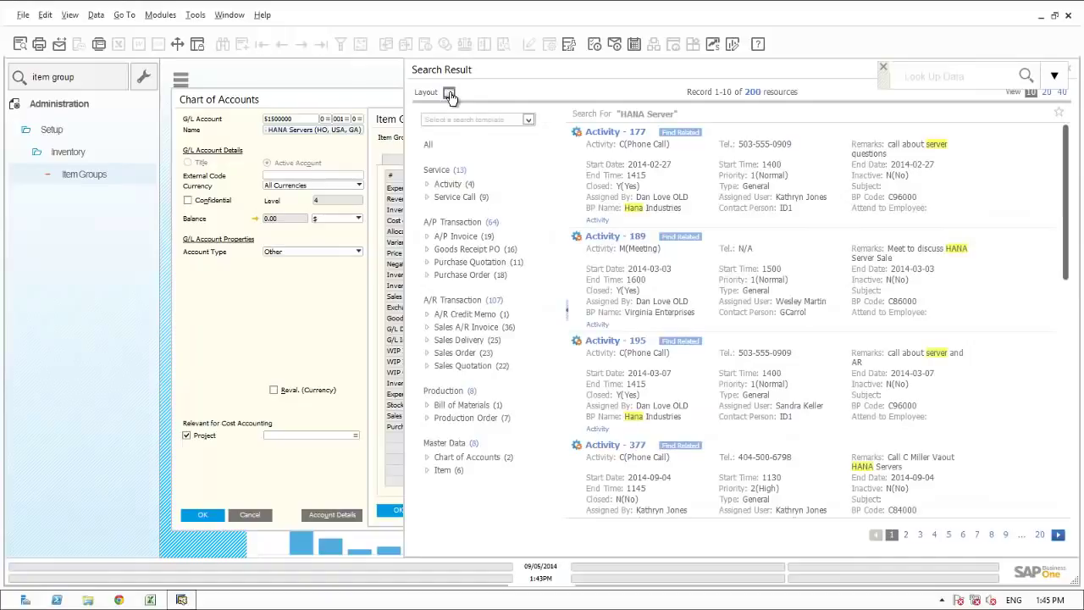
left_click(444, 471)
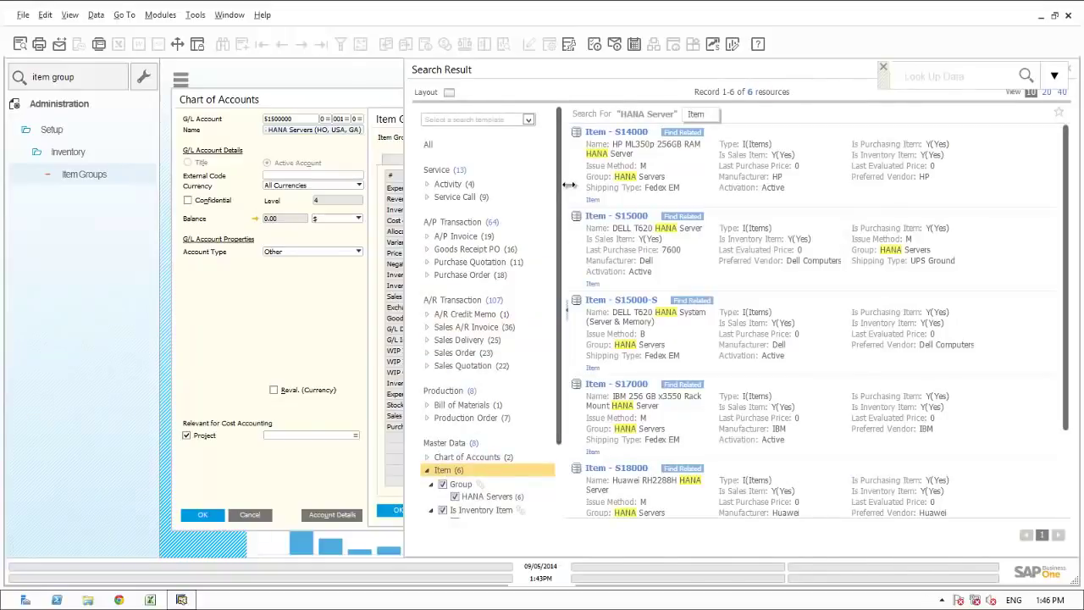
Preview the S14000 and S15000 price lists, check the item master data of S14000, and close all open windows.
mouse_move(584, 173)
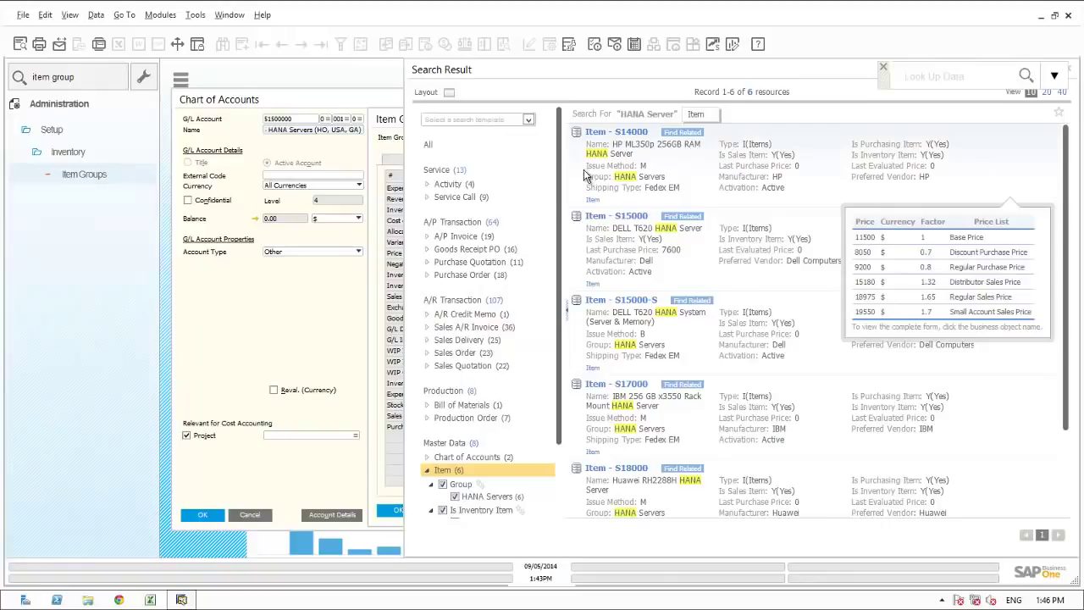
mouse_move(605, 227)
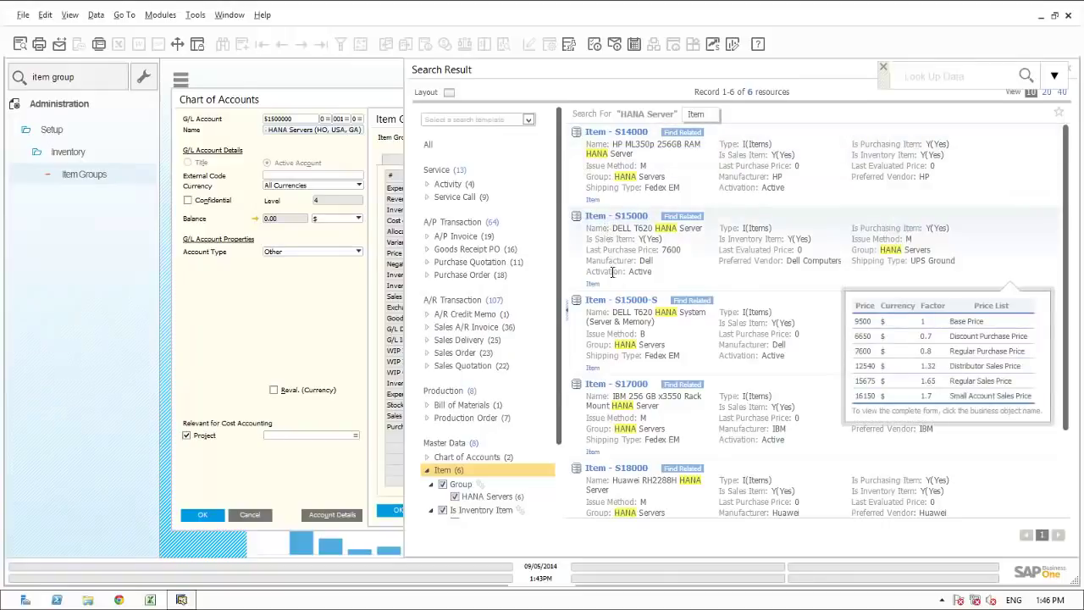
mouse_move(615, 188)
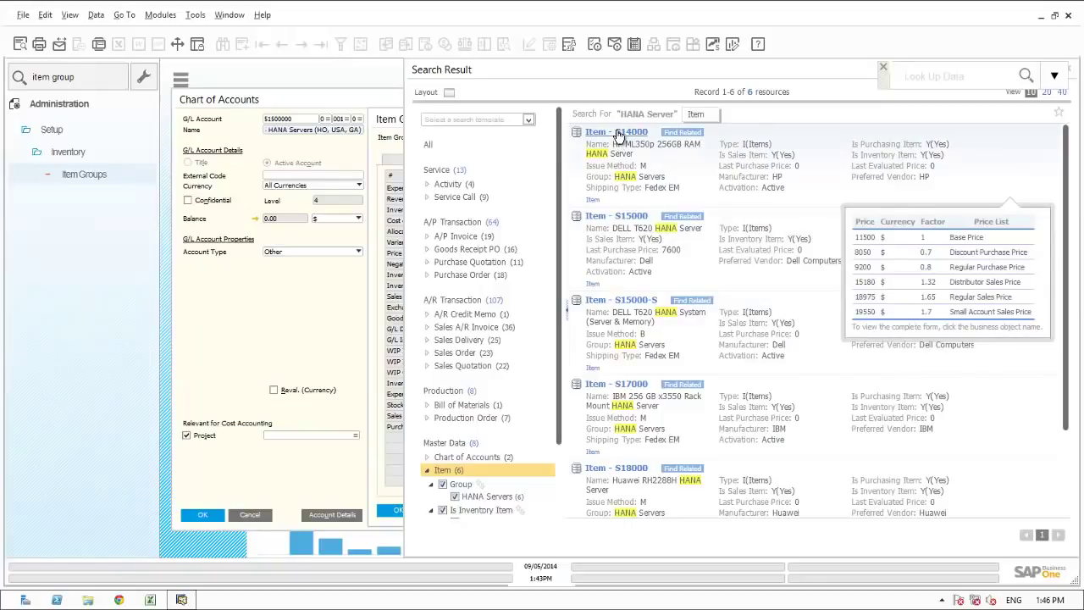
left_click(617, 133)
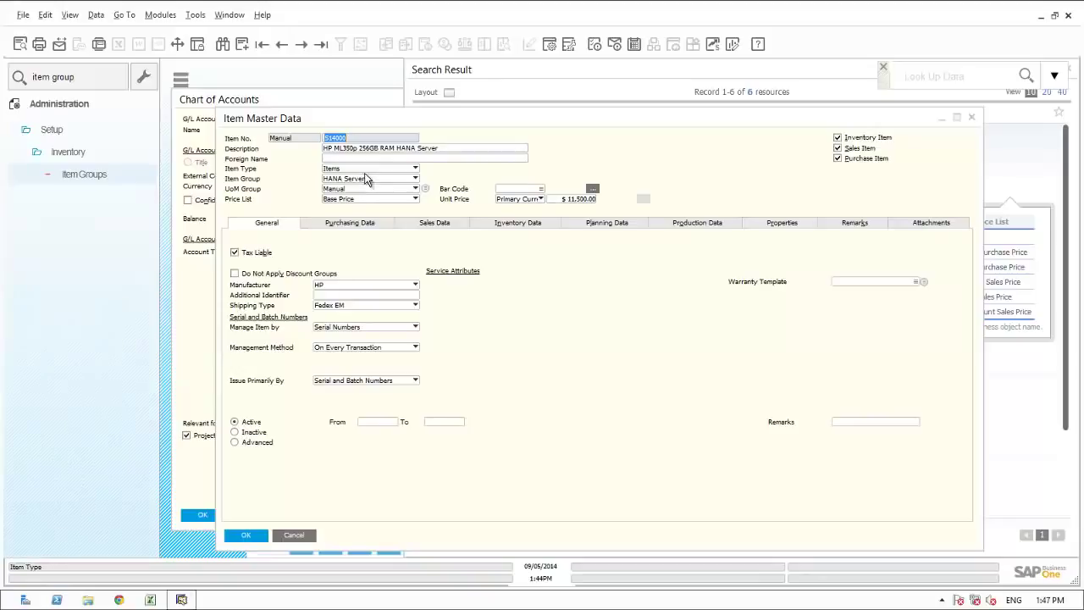
left_click(229, 14)
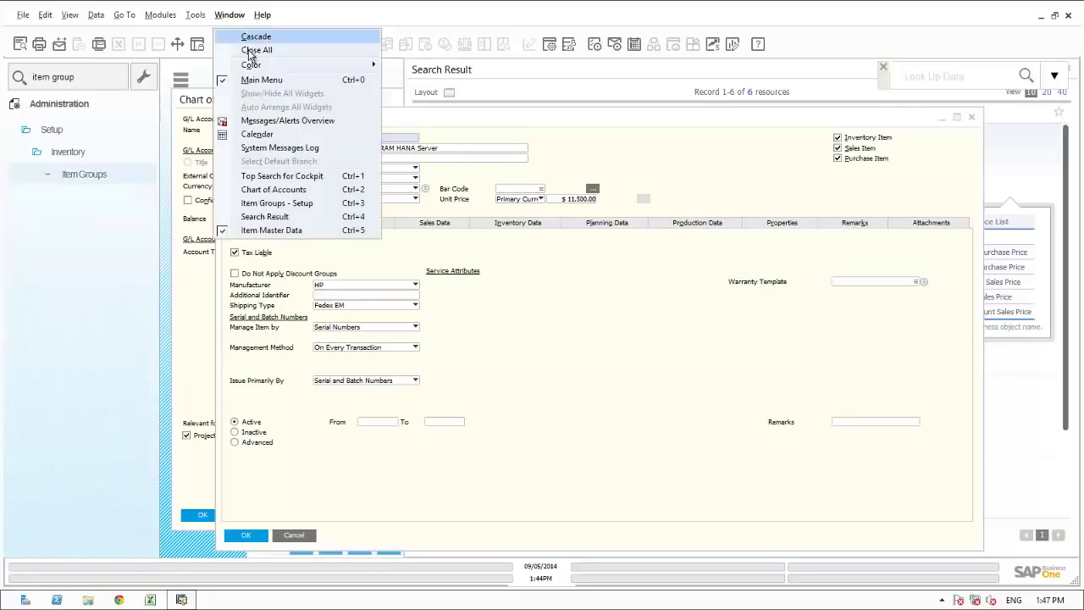
left_click(256, 50)
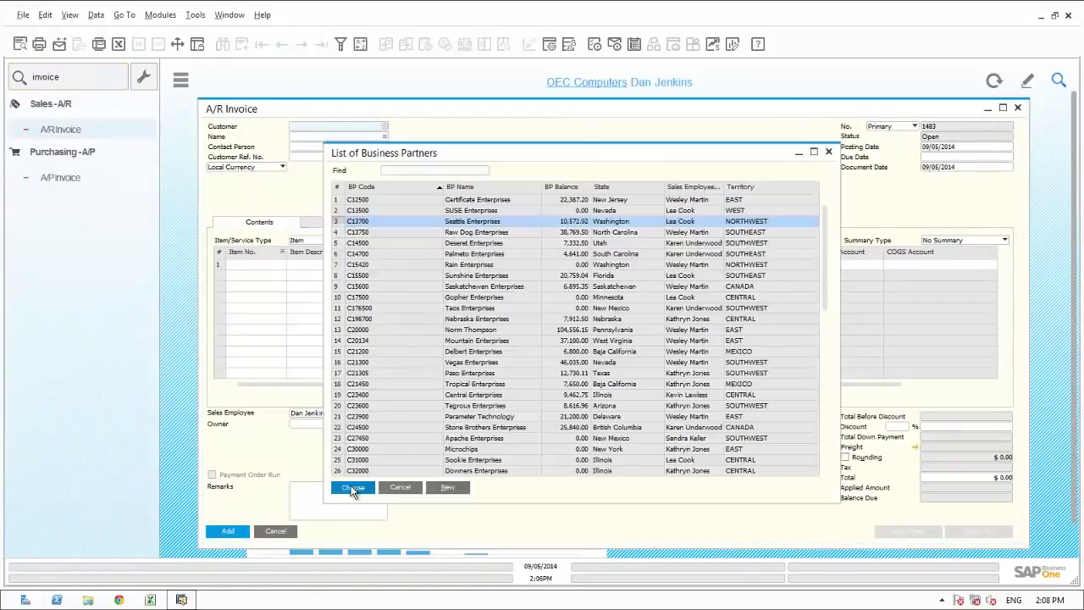
Fill the A/R invoice with customer Seattle Enterprises and item S15000 to check its revenue and COGS accounts, and discard the invoice.
left_click(351, 488)
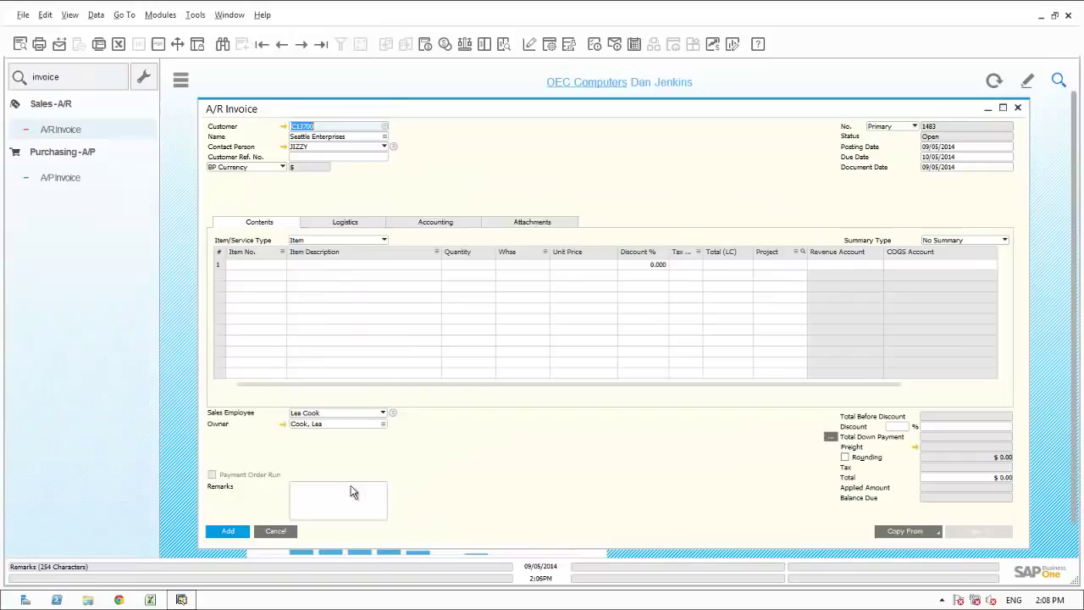
left_click(256, 263)
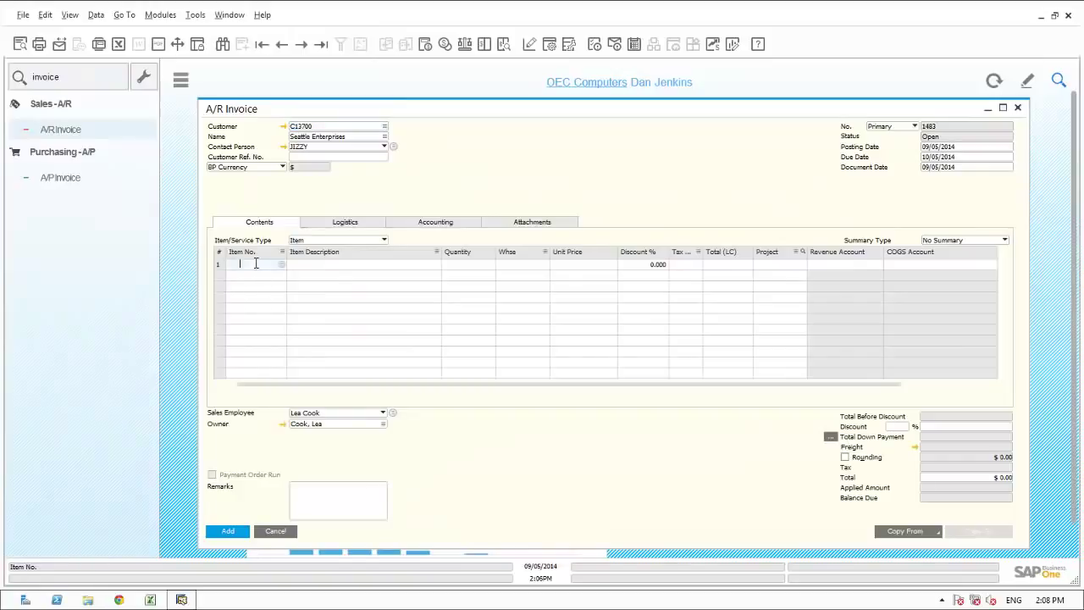
type("S")
key("Tab")
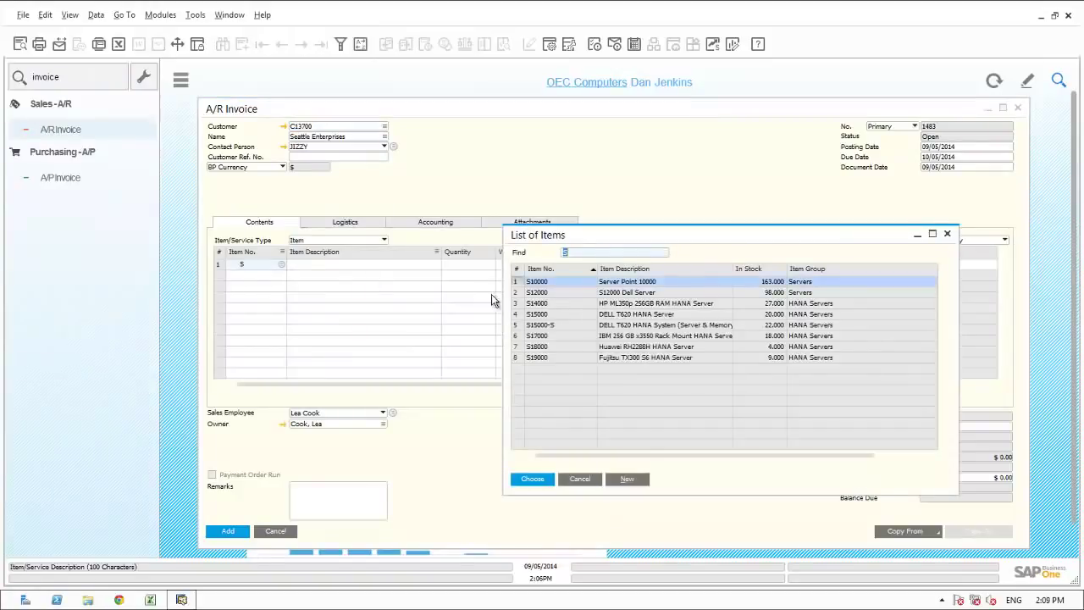
double_click(539, 314)
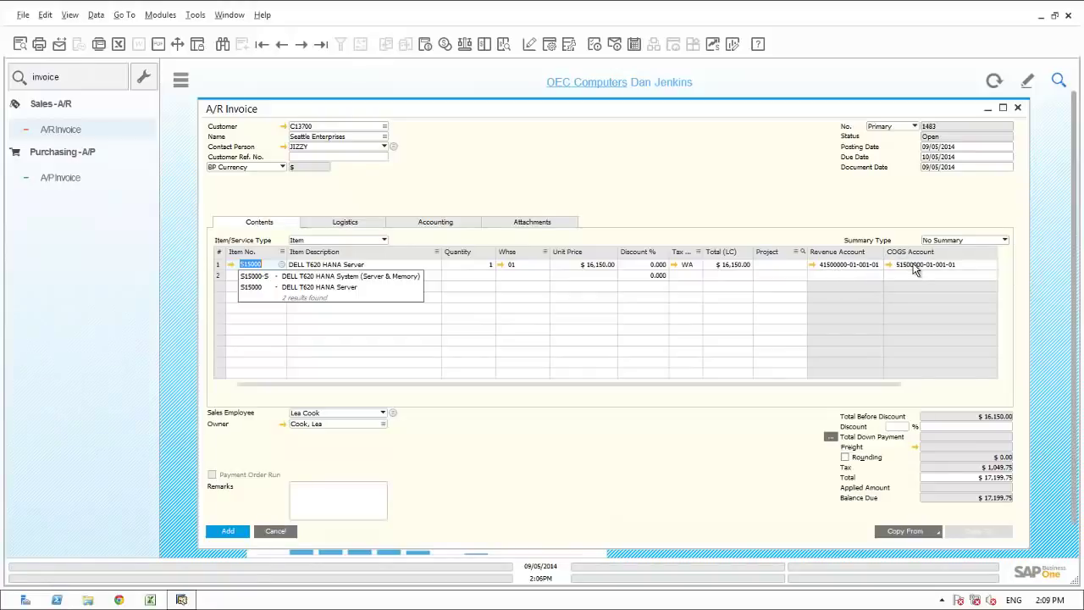
left_click(270, 532)
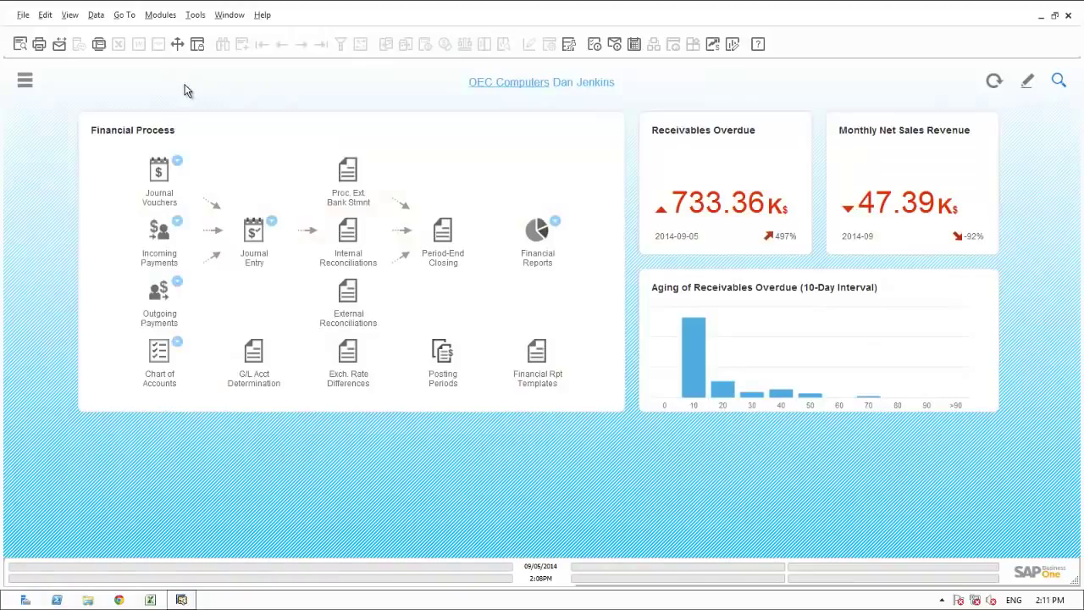
Read the overdue amounts for the 30-day and 10-day intervals in the Aging of Receivables Overdue chart.
mouse_move(749, 333)
mouse_move(742, 315)
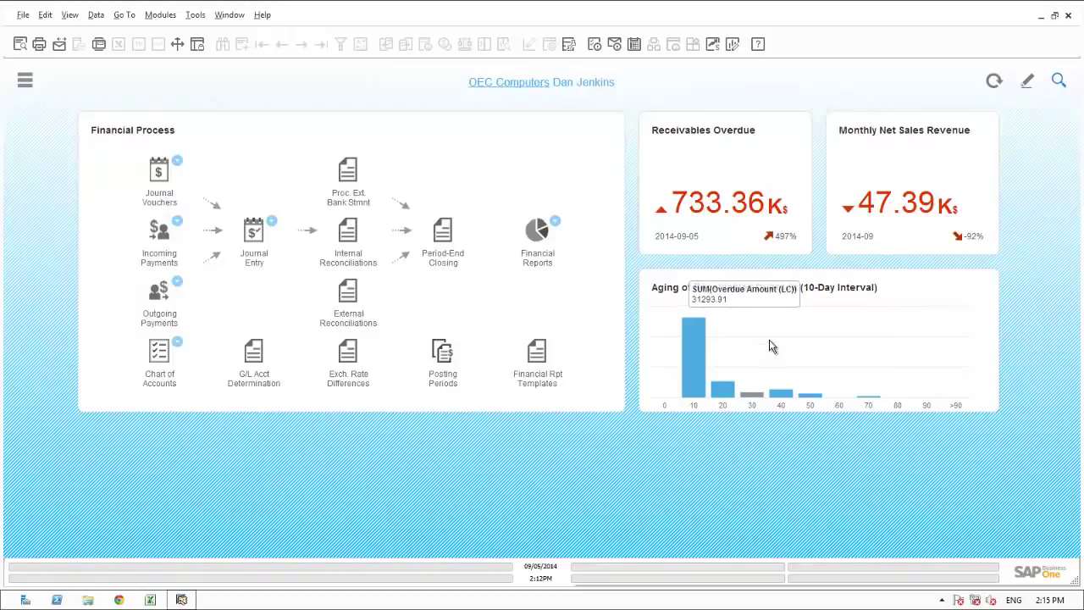
mouse_move(771, 346)
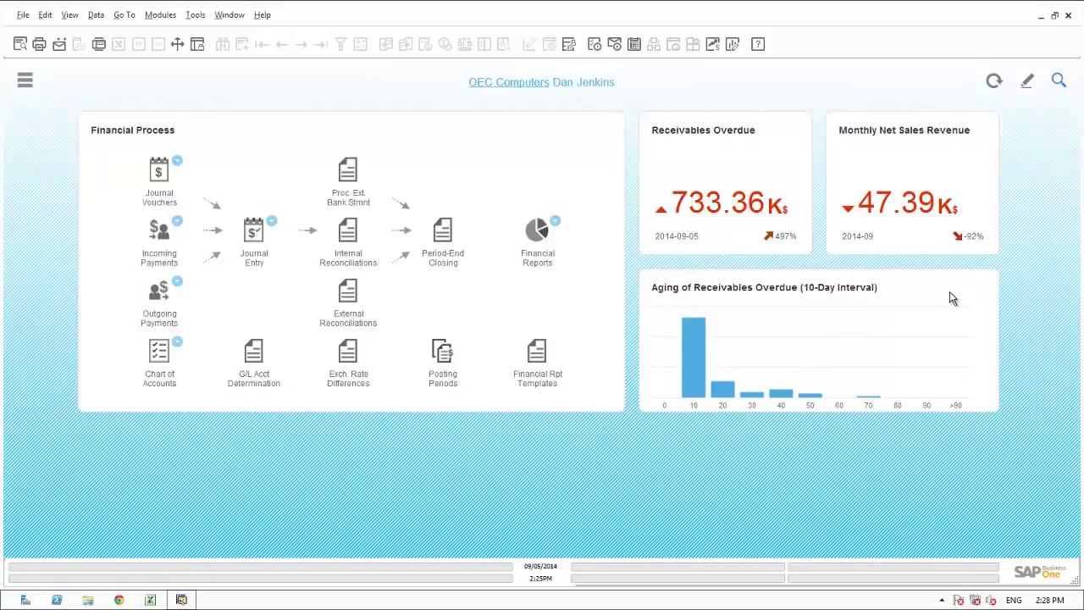
mouse_move(692, 373)
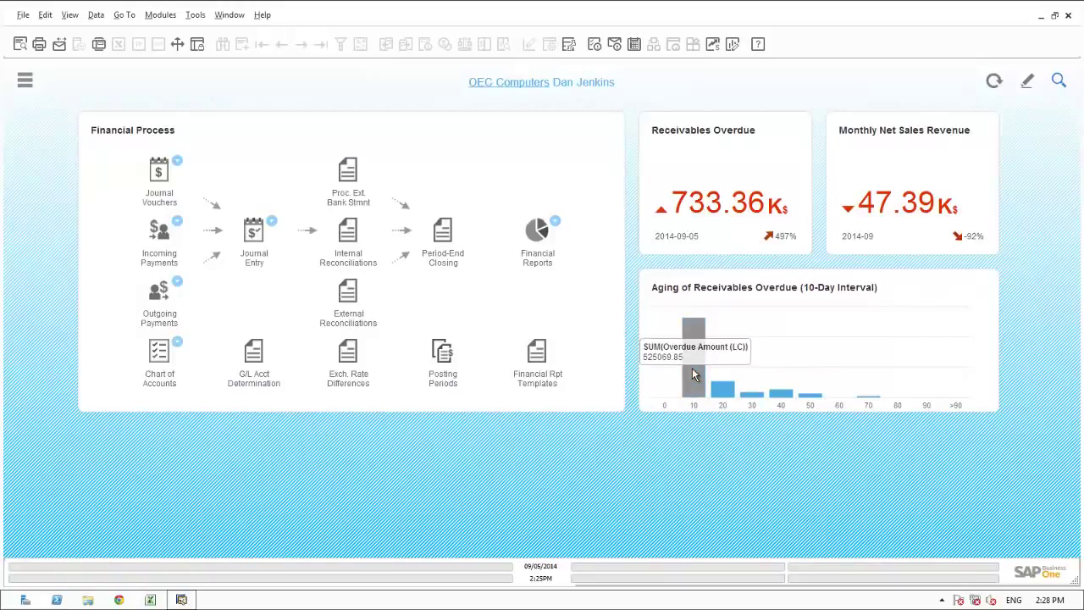
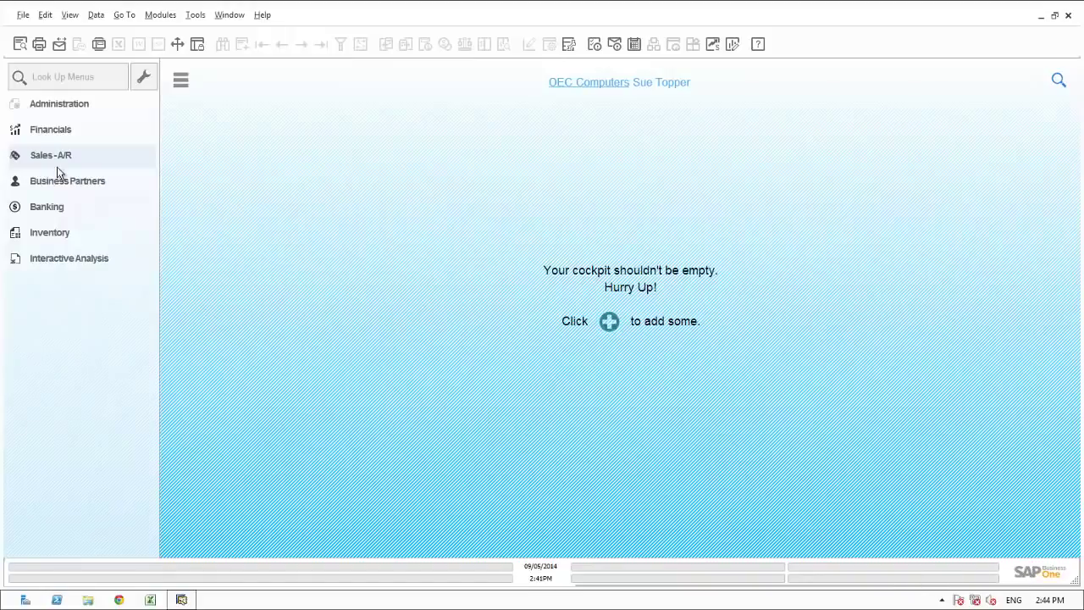
Run the annual sales analysis by items for the HANA Server group, using invoices with posting dates from 01/01/2014 to 07/31/2014.
left_click(44, 157)
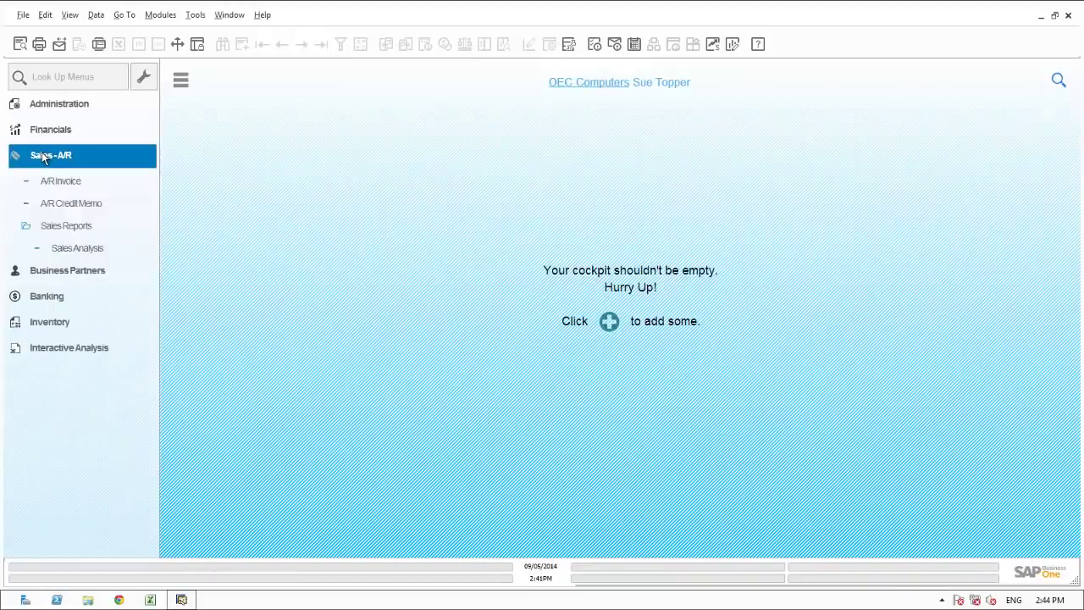
left_click(60, 249)
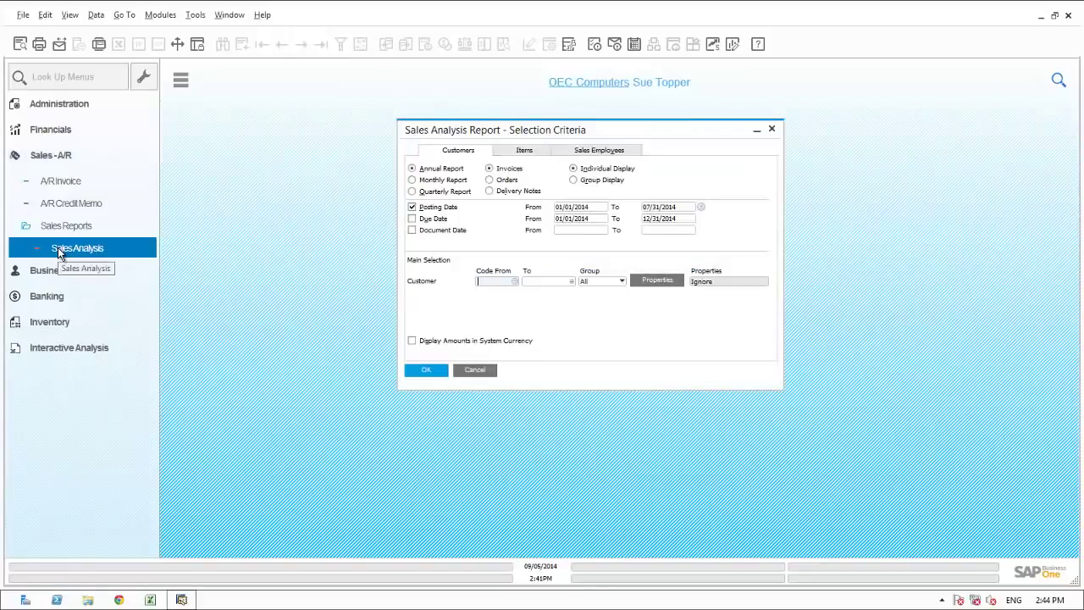
left_click(519, 154)
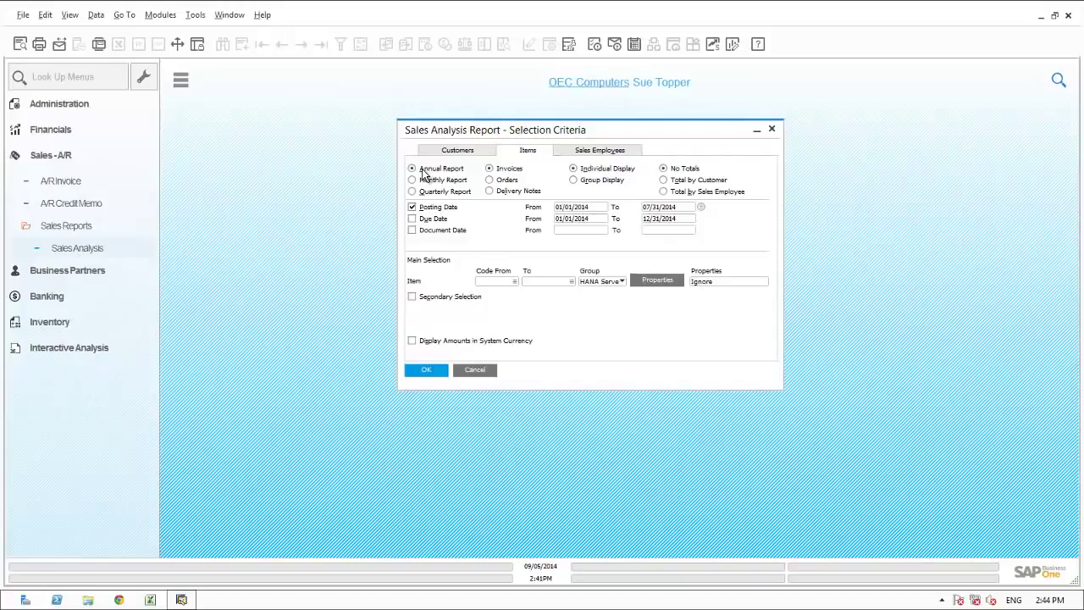
left_click(570, 211)
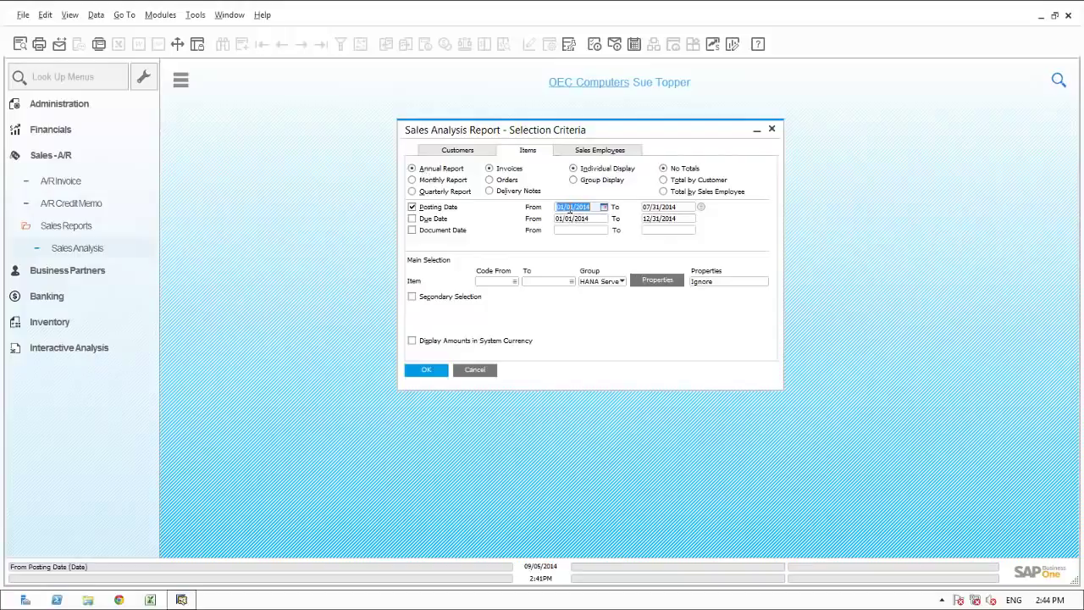
left_click(661, 207)
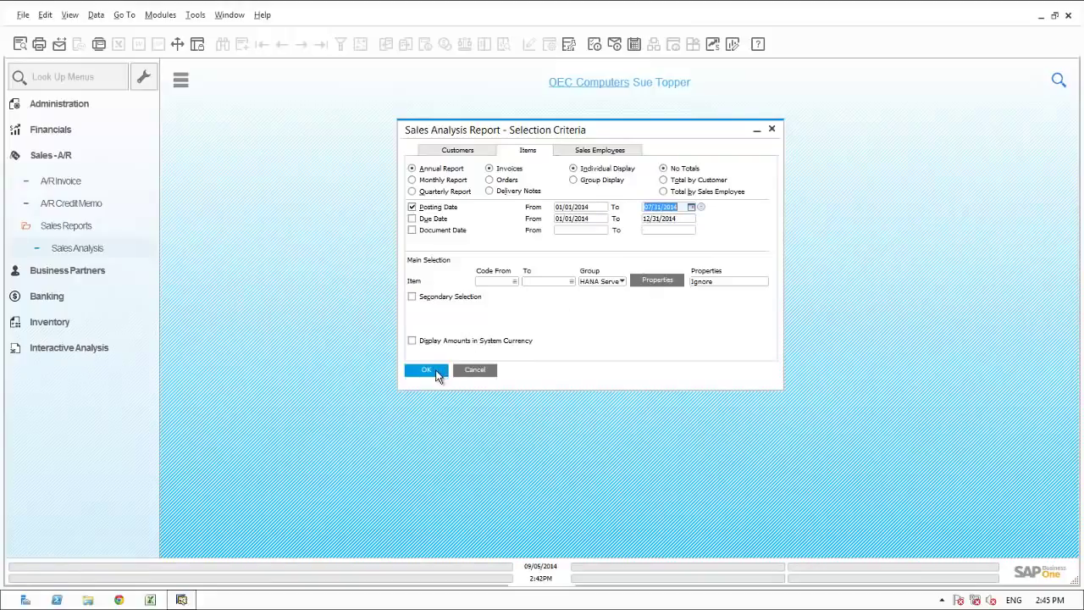
left_click(437, 374)
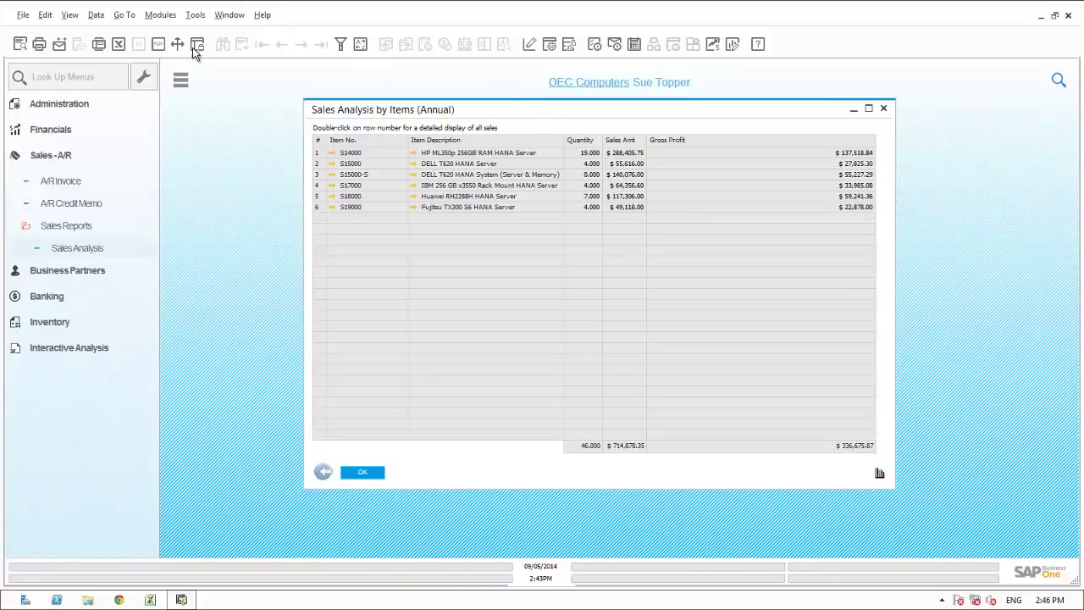
Export the sales analysis to Excel, calculate each item's COGS as sales amount minus gross profit, and close the report in SAP Business One.
left_click(119, 45)
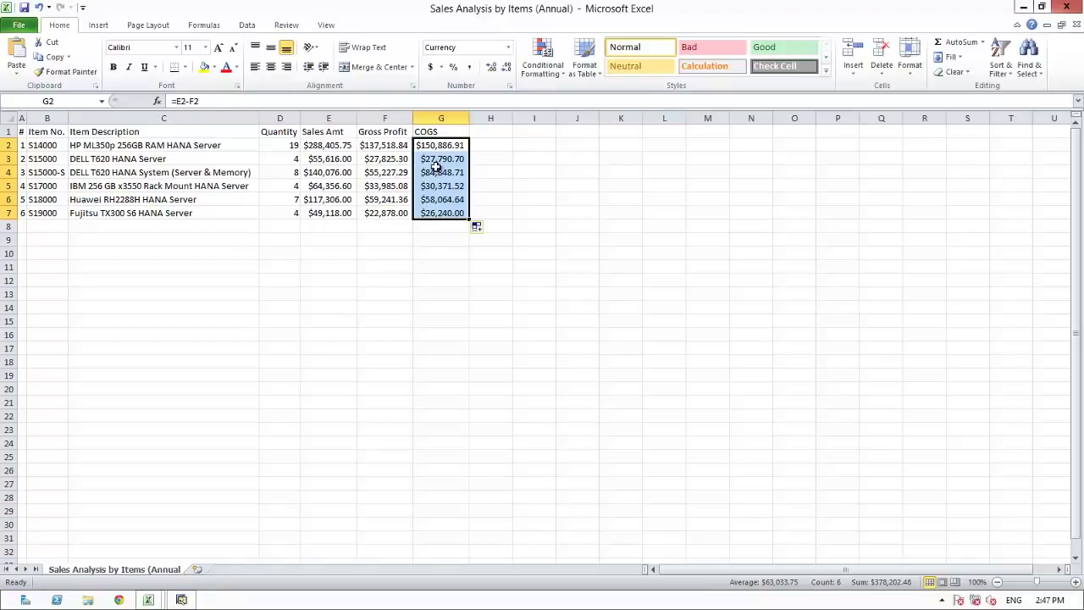
key("alt")
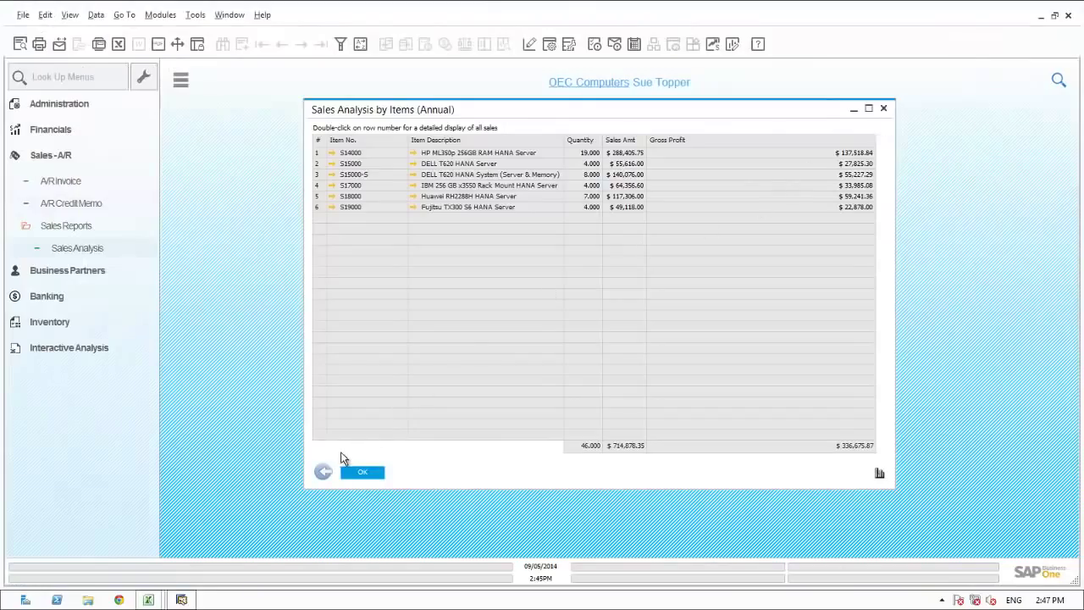
left_click(327, 474)
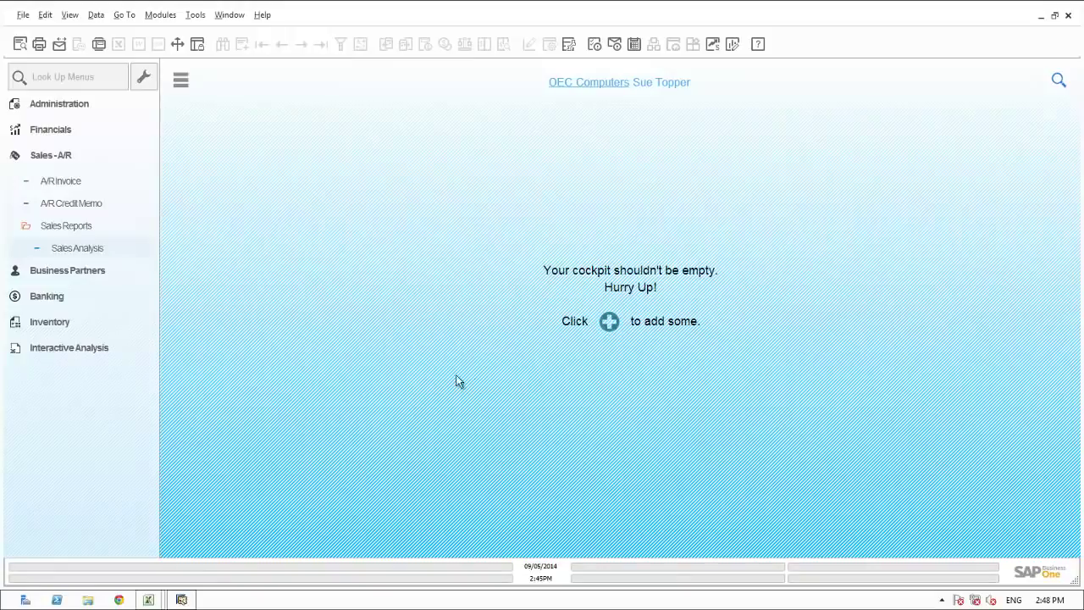
Review the S18000 revenue and COGS reclassification entry in open journal voucher 1, and close the entry.
left_click(61, 129)
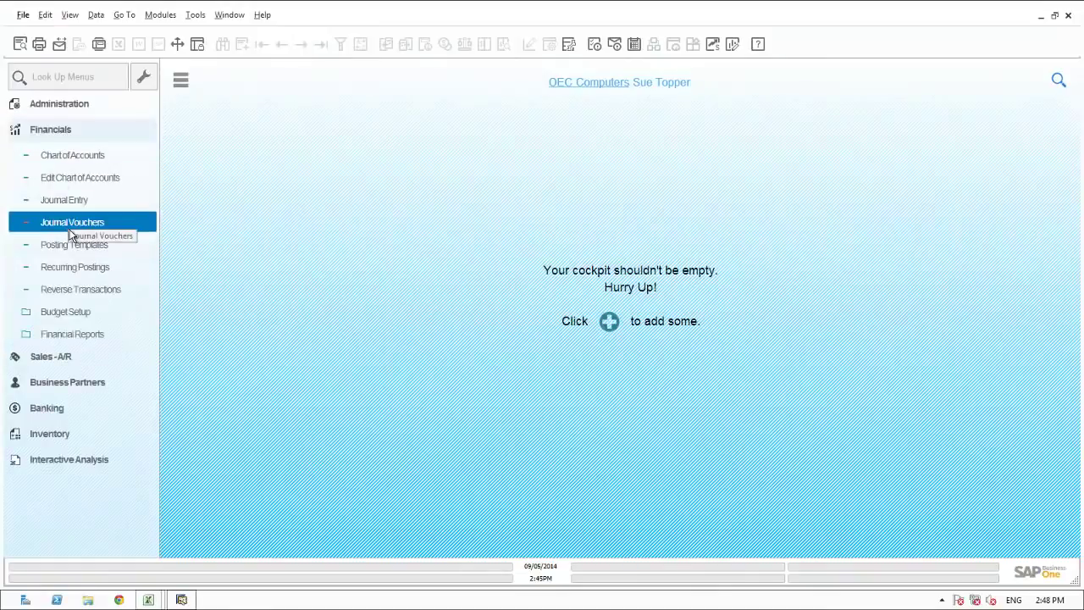
left_click(69, 223)
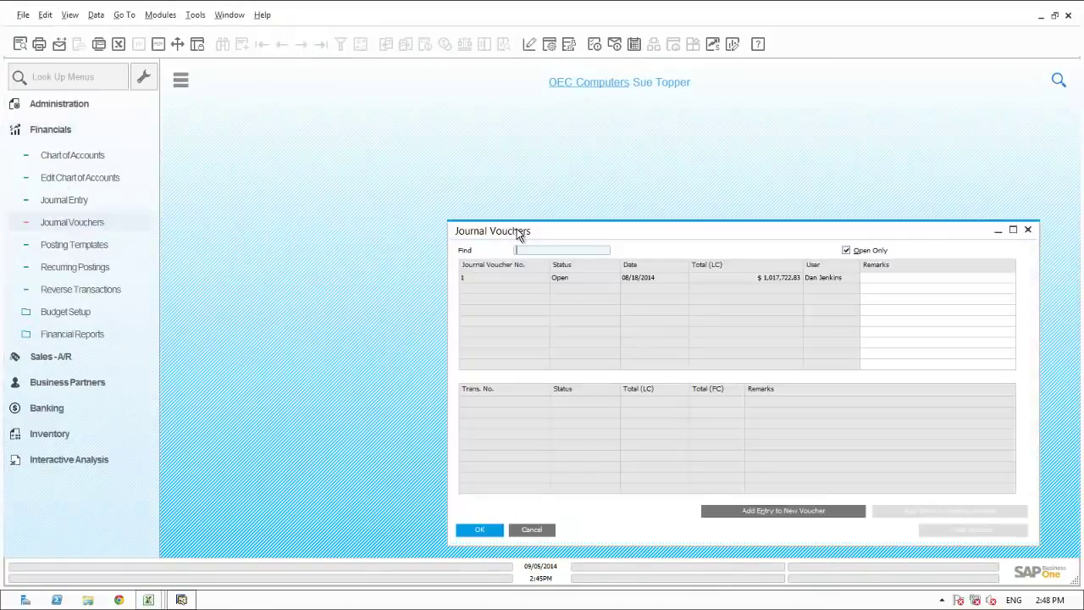
left_click_drag(488, 217, 431, 169)
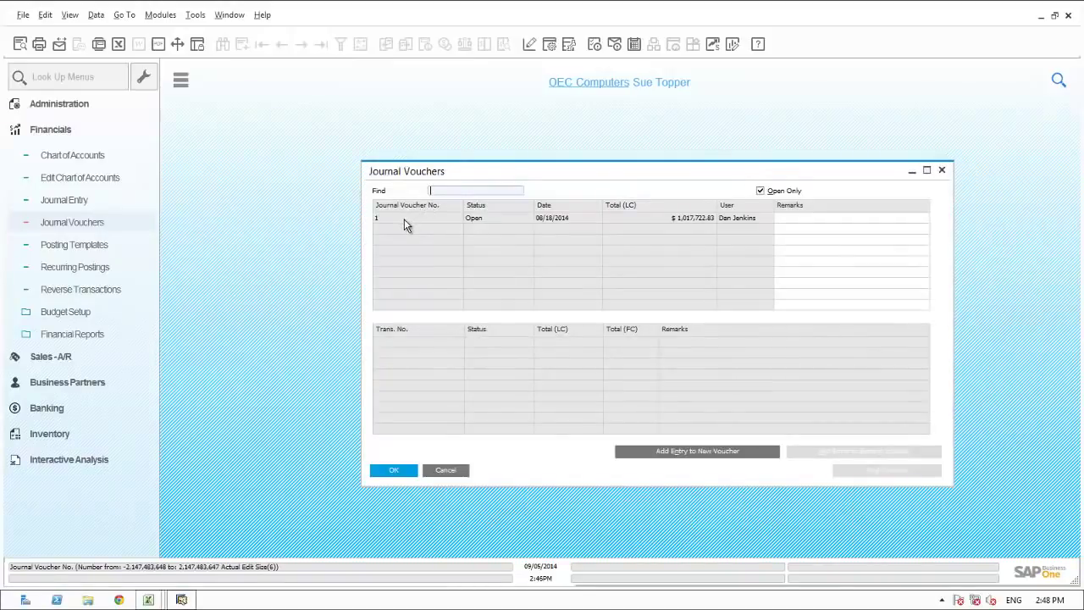
left_click(404, 219)
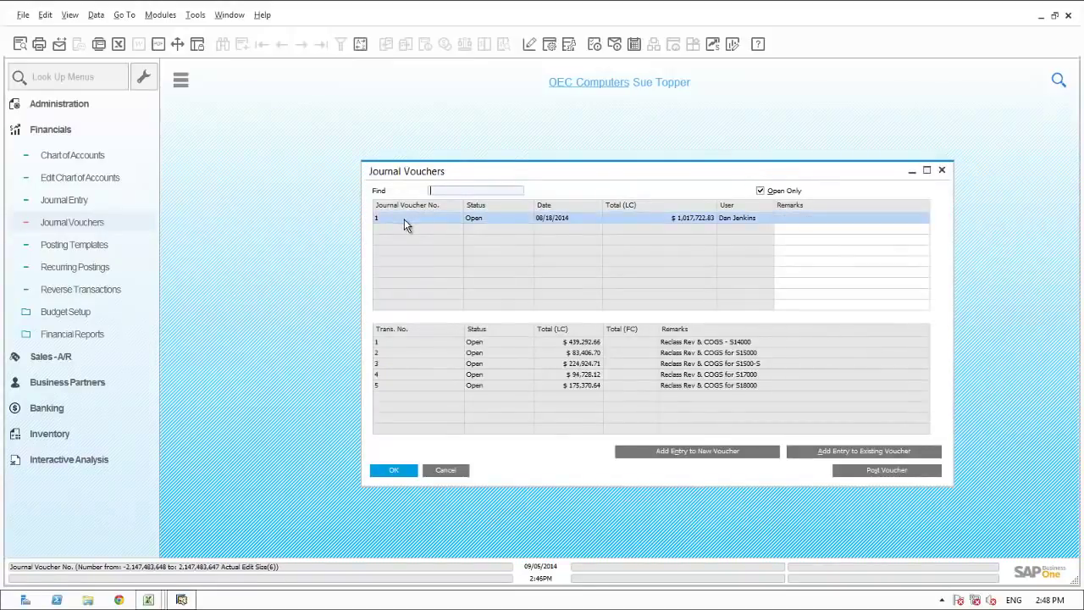
double_click(414, 386)
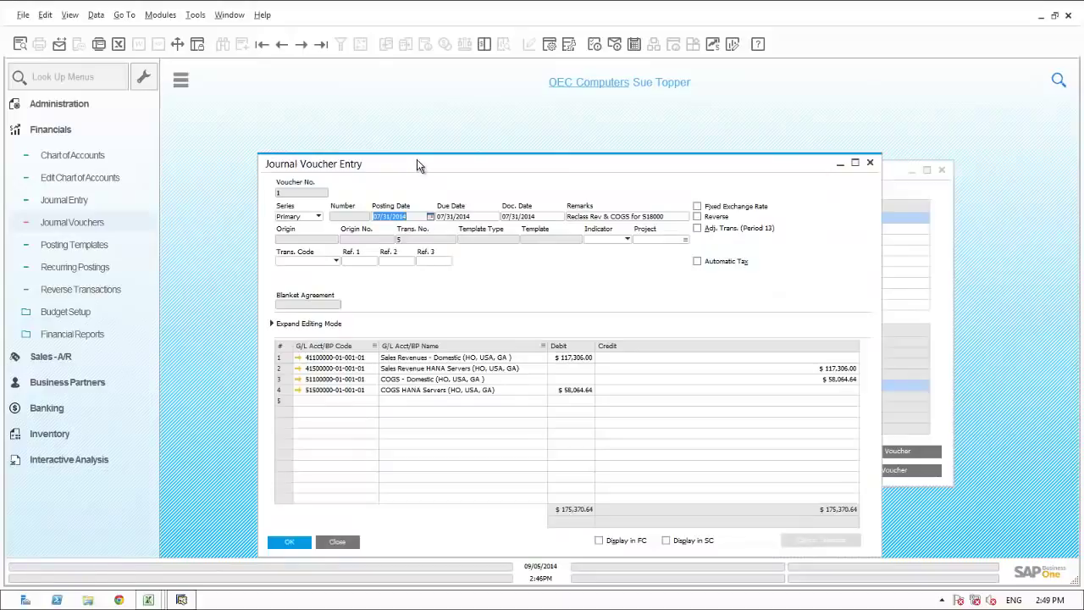
left_click_drag(417, 159, 417, 126)
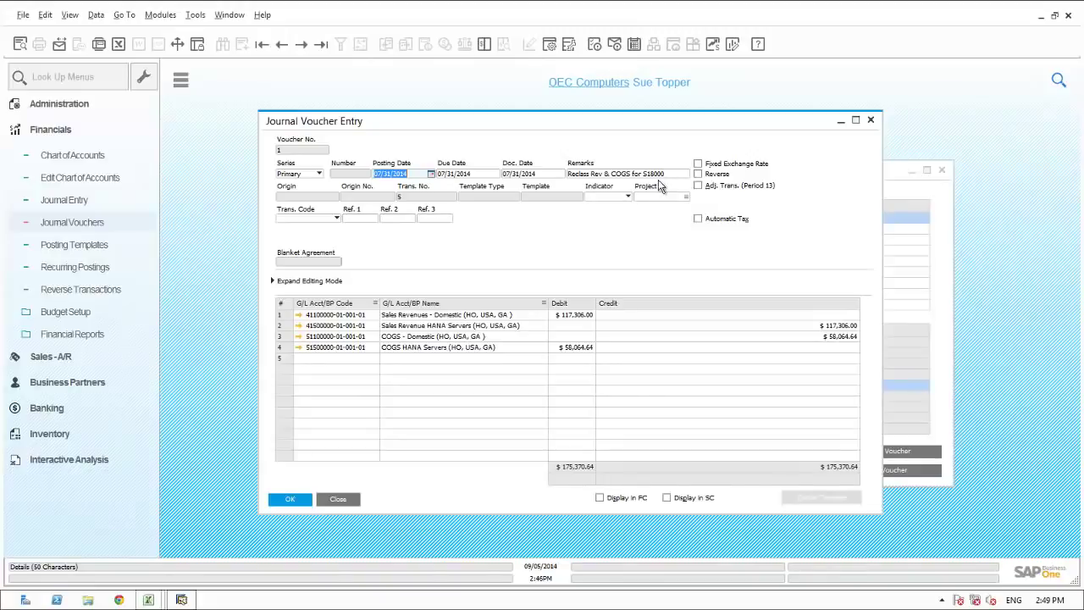
left_click(303, 500)
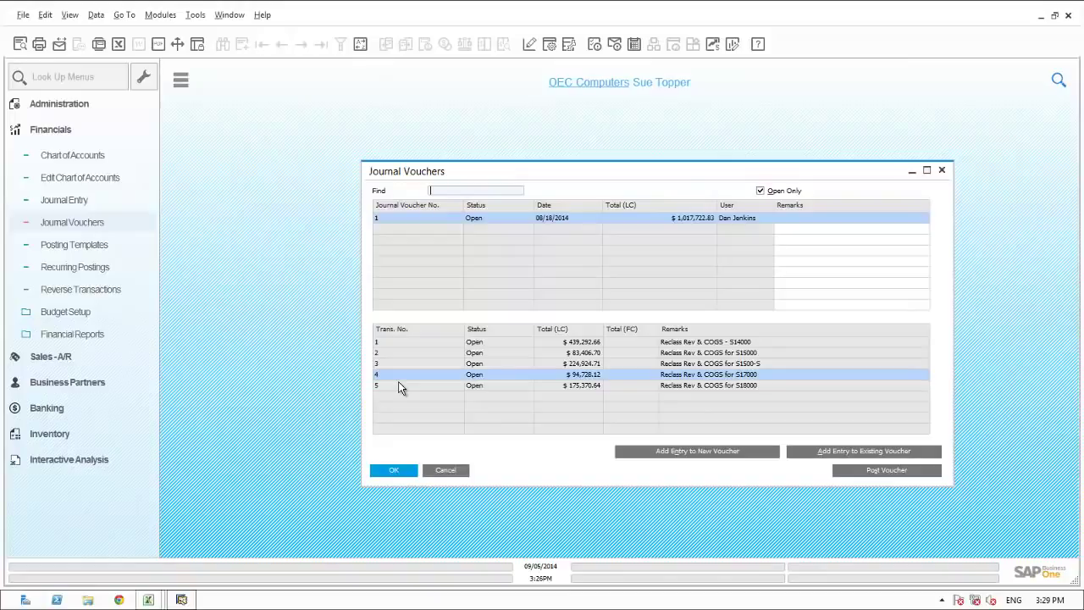
Start a new entry in existing voucher 1 with posting and due dates 07/31/2014 and the remark "Reclass Rev & COGS for S19000".
left_click(829, 455)
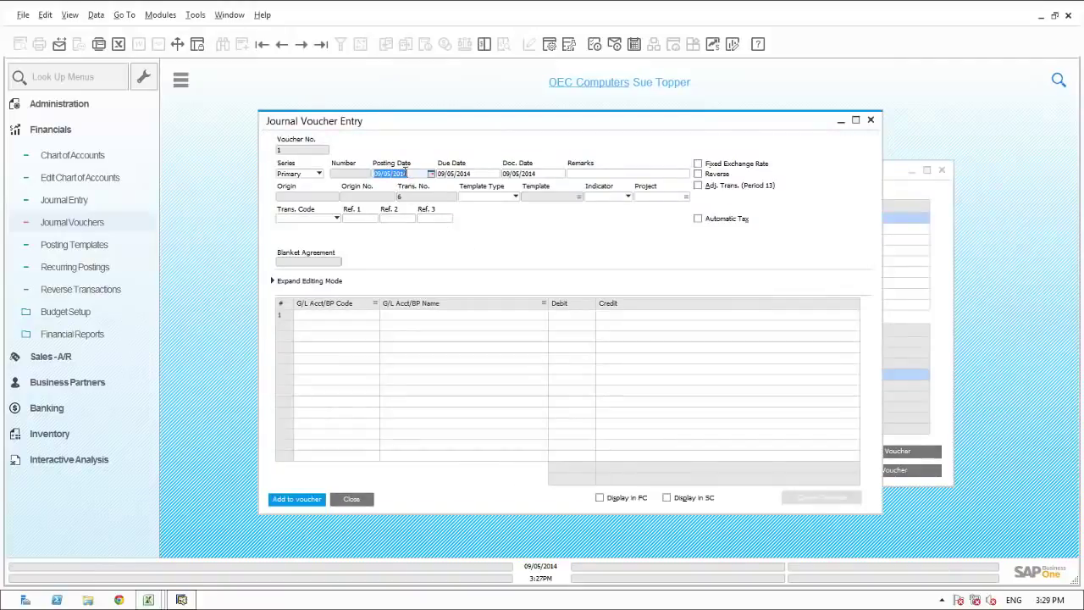
type("0731")
key("Tab")
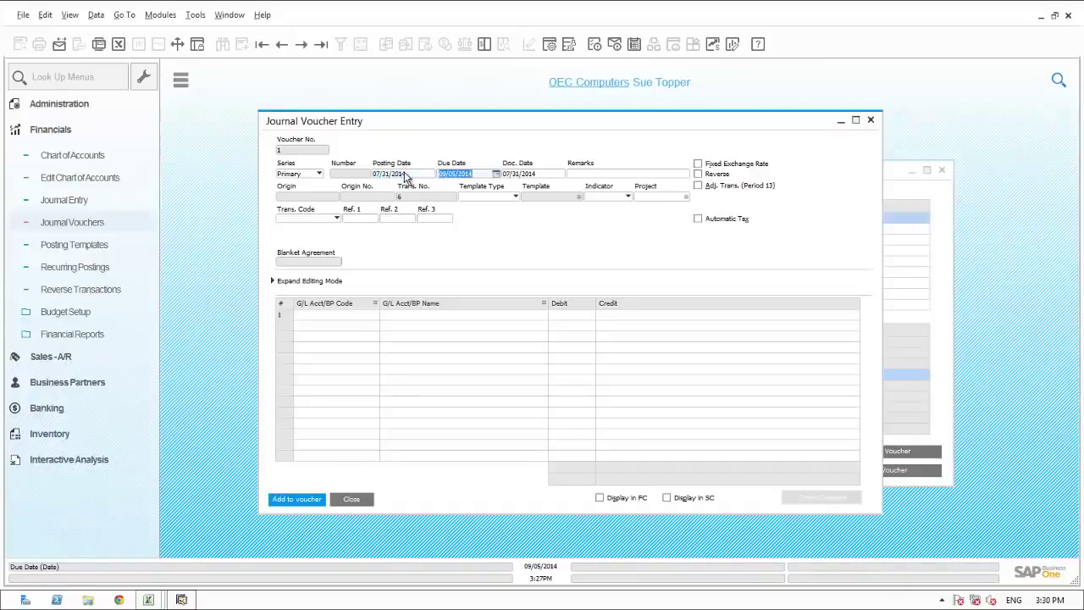
type("0731")
left_click(591, 173)
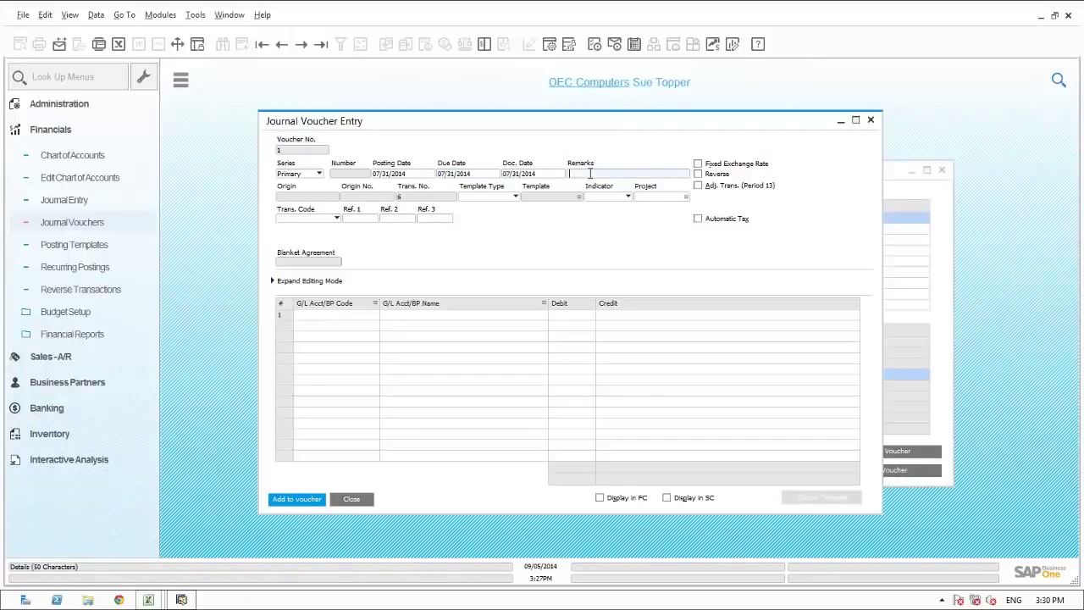
type("Reclass Rev & COGS for $19000")
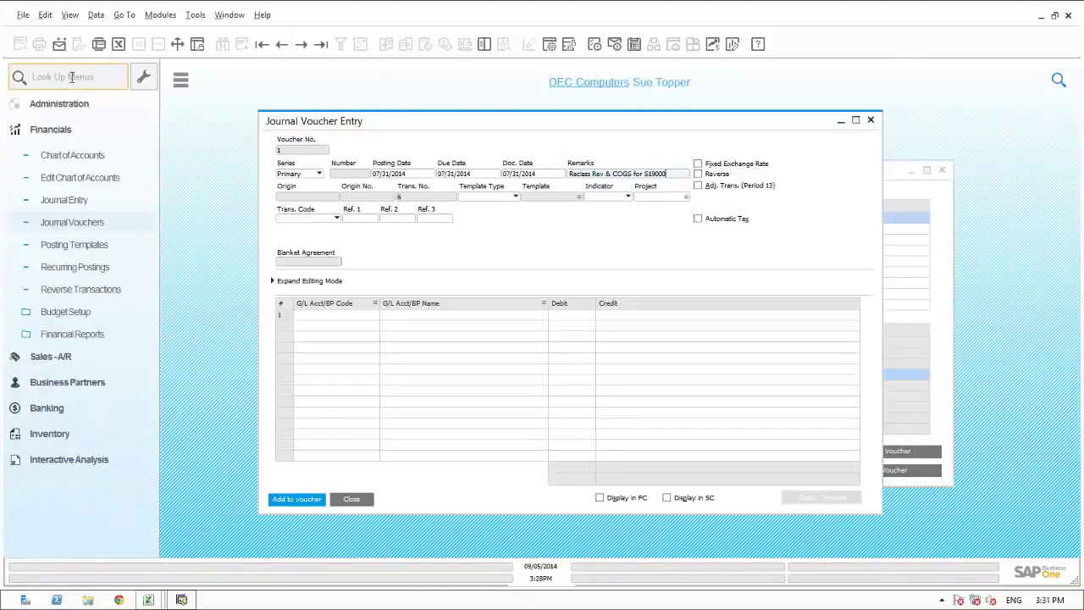
Look up the posting periods with "period", check the status of the 2014 periods, and close the list without changes.
type("period")
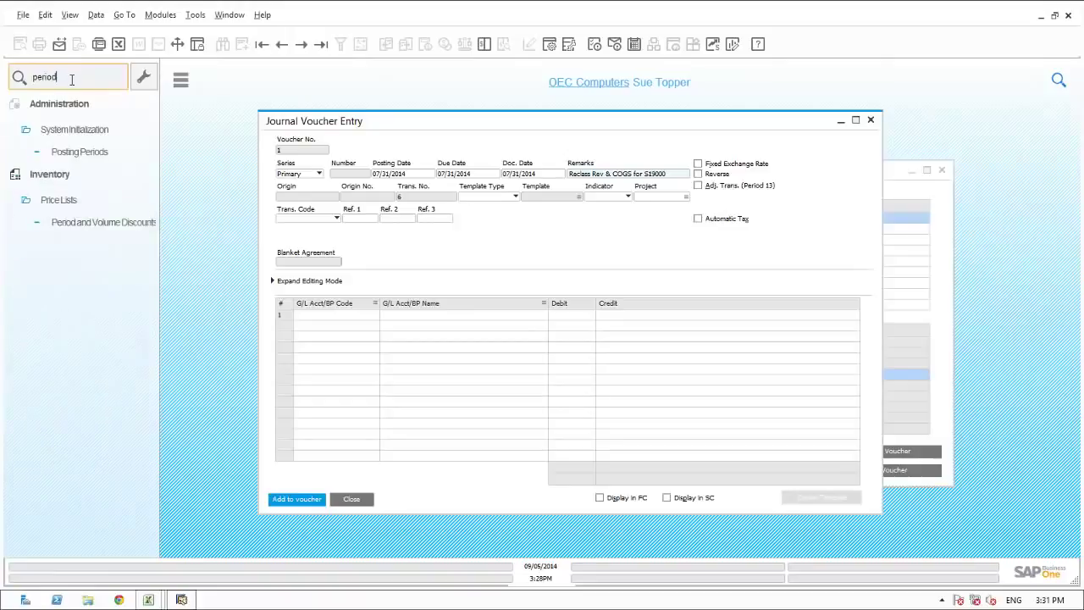
left_click(80, 151)
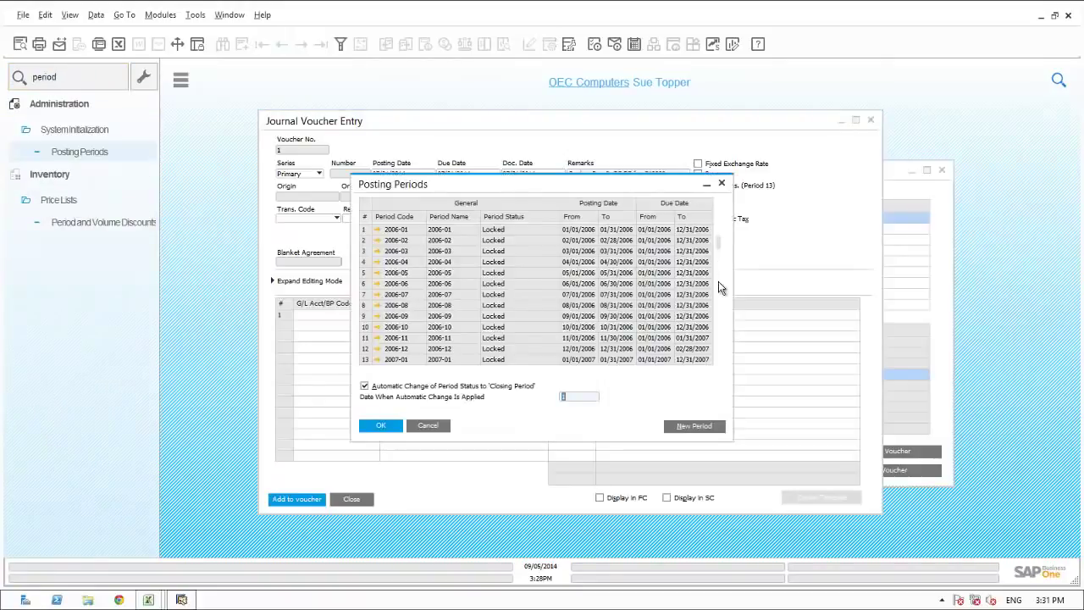
scroll(718, 281, "down", 15)
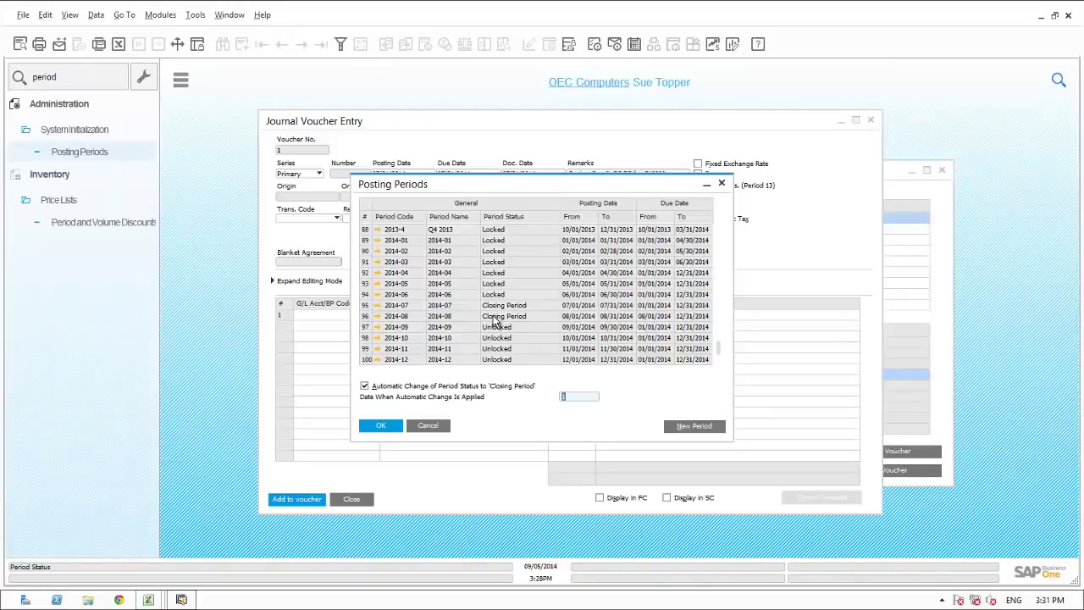
left_click(427, 426)
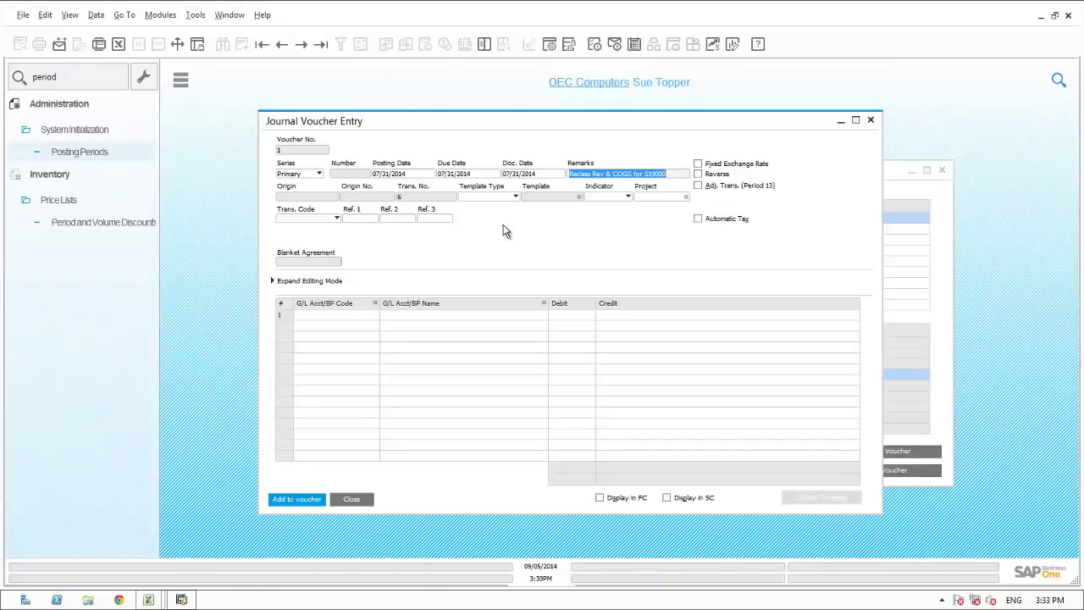
Apply the Percentage posting template HANASERV to the journal voucher entry.
left_click(516, 196)
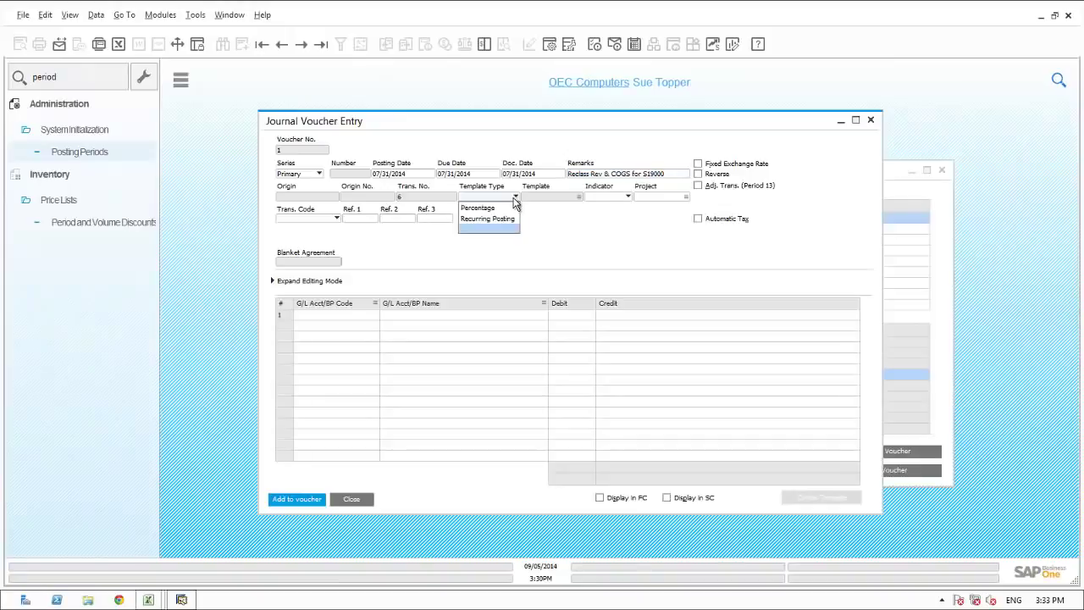
left_click(485, 210)
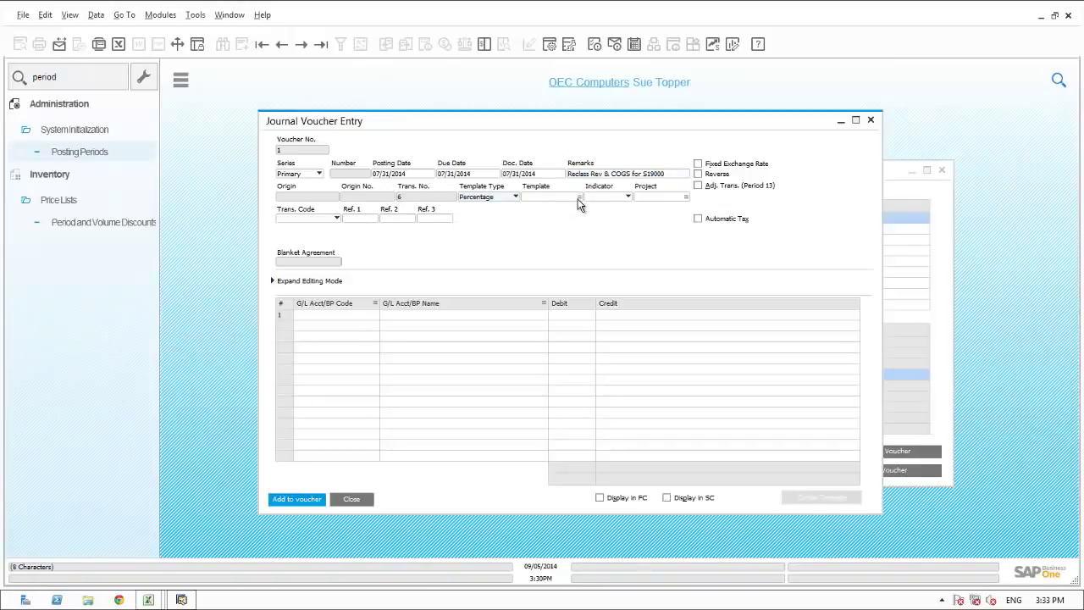
left_click(578, 200)
left_click(579, 198)
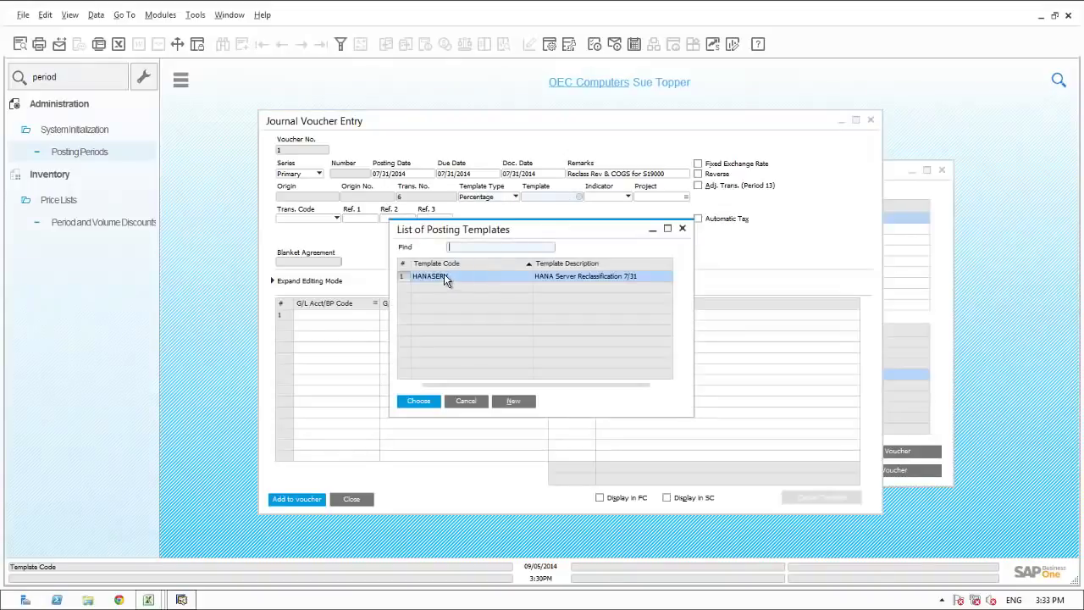
left_click(431, 401)
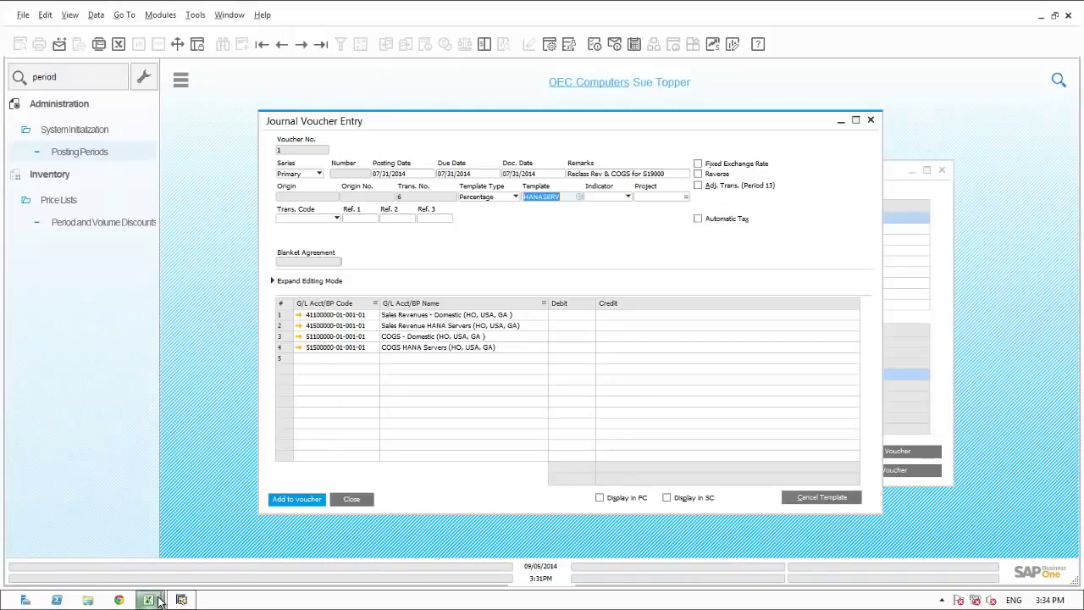
Copy the S19000 sales amount from the exported Excel workbook and return to the journal voucher entry in SAP Business One.
mouse_move(159, 600)
left_click(197, 569)
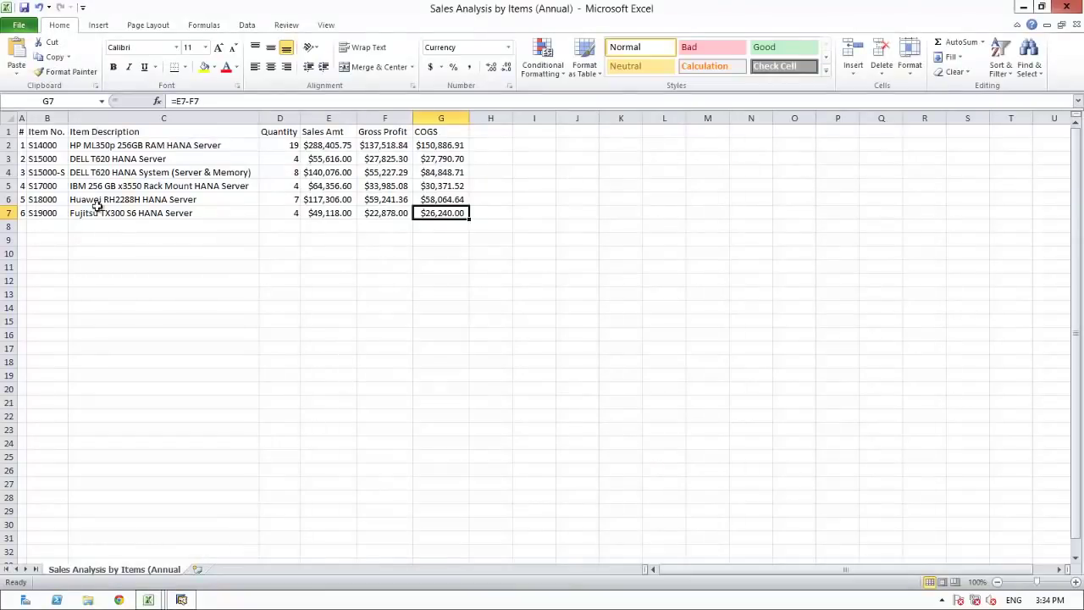
left_click(336, 213)
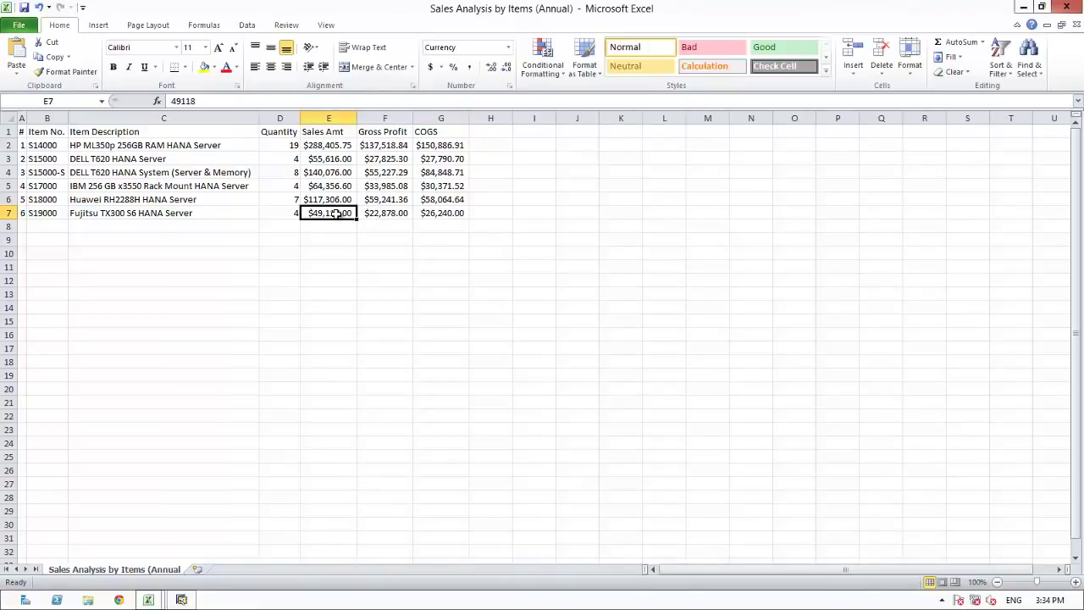
key("ctrl+c")
left_click(181, 600)
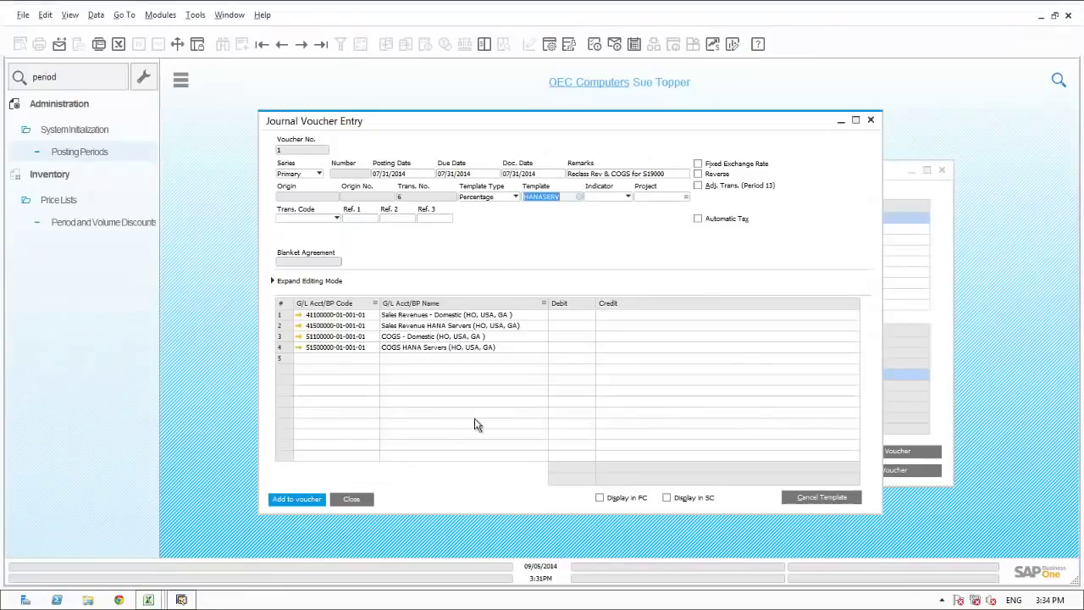
Enter 49,118.00 as the debit for Sales Revenues - Domestic and accept the matching credit for Sales Revenue HANA Servers.
left_click(570, 317)
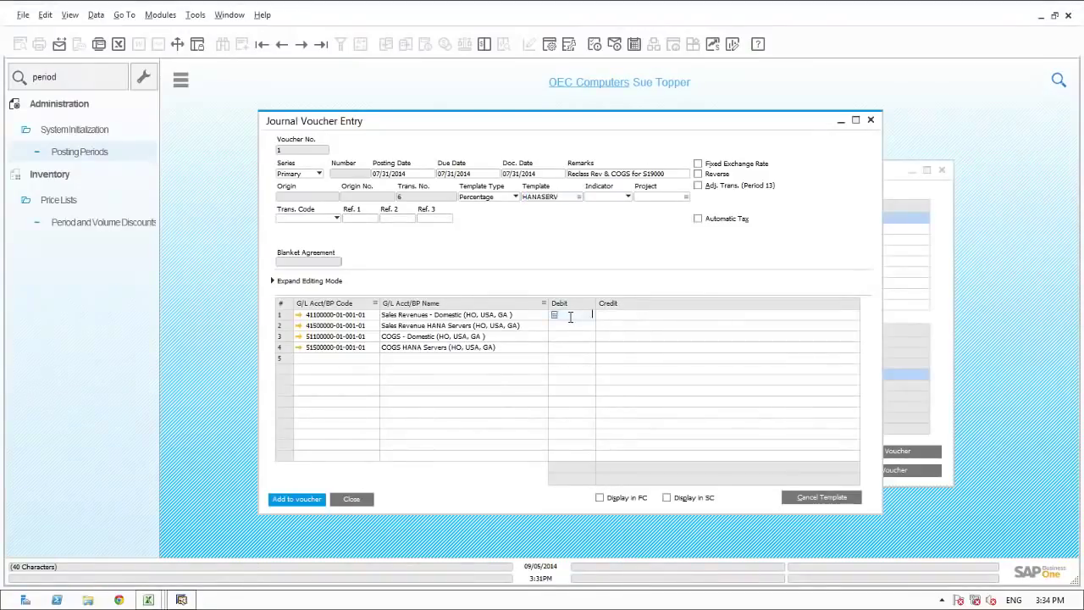
key("ctrl+v")
key("Tab")
key("Tab")
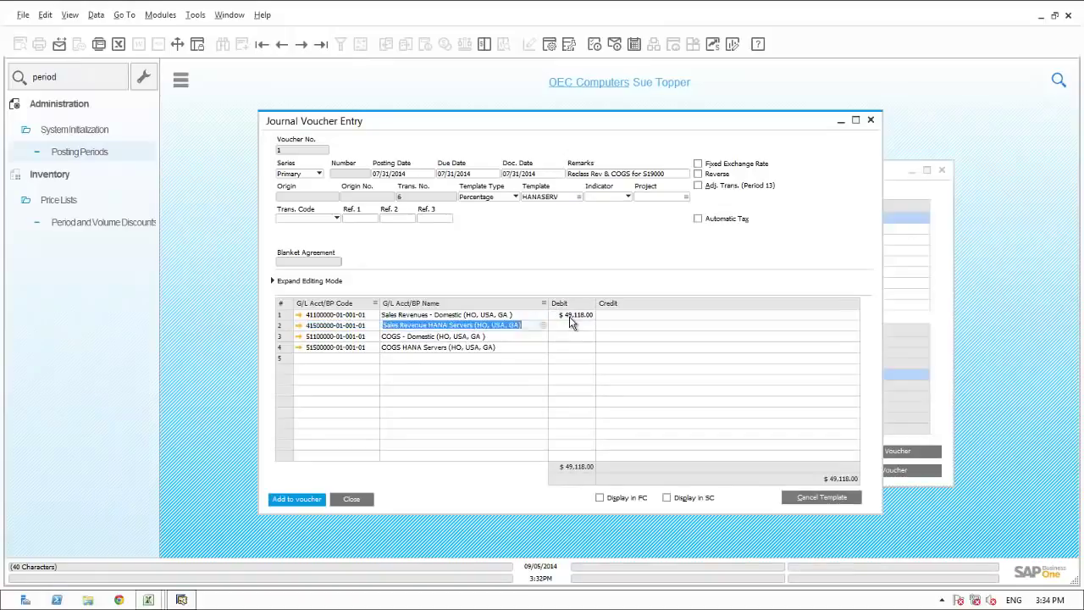
key("Tab")
key("Tab")
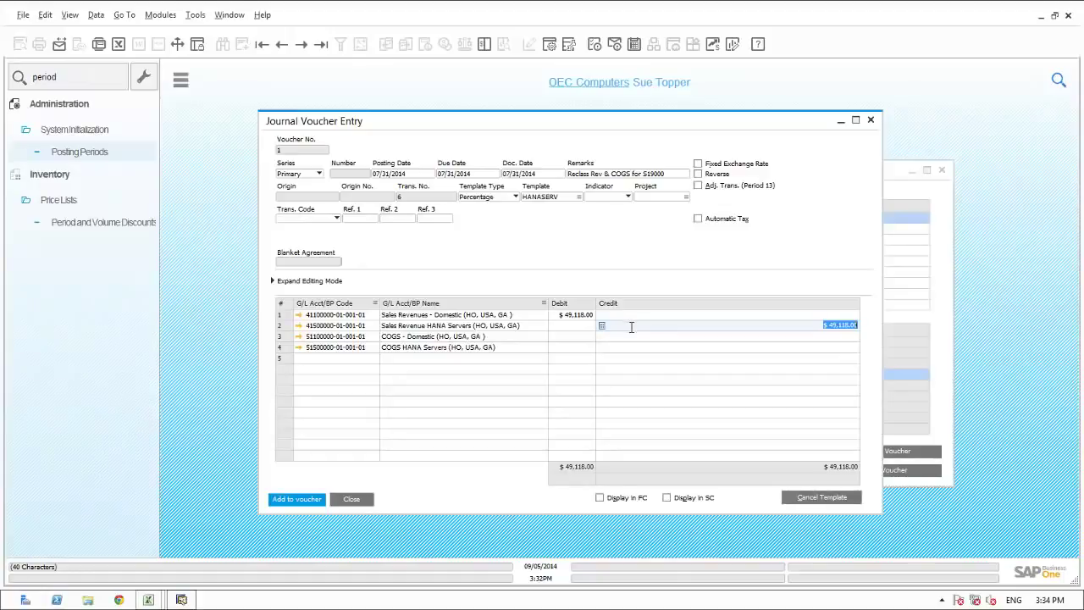
Copy the S19000 COGS amount from the Excel workbook and return to the journal voucher entry in SAP Business One.
left_click(229, 549)
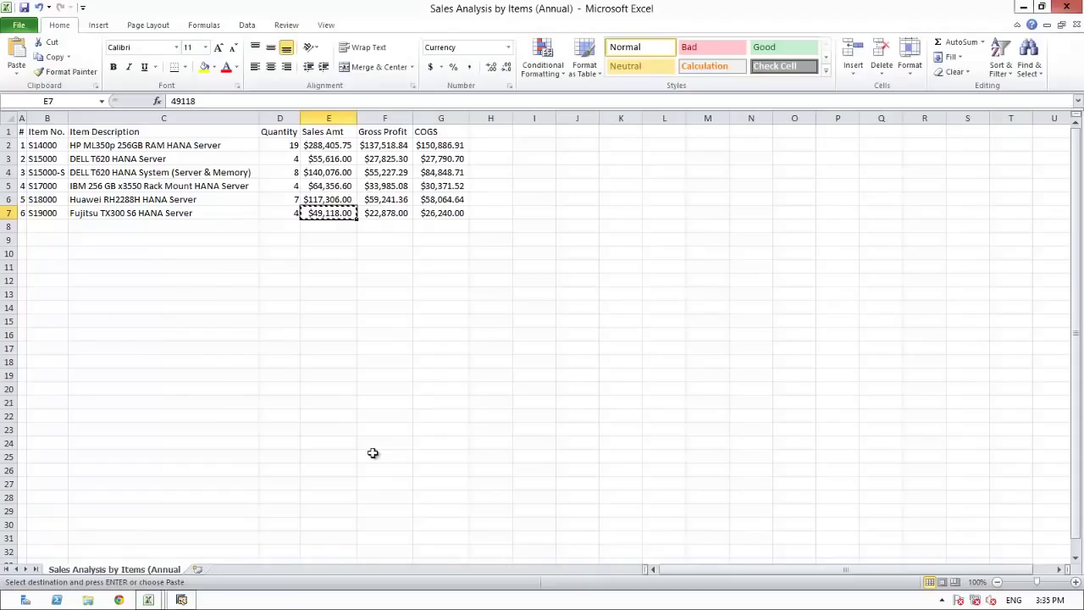
left_click(447, 214)
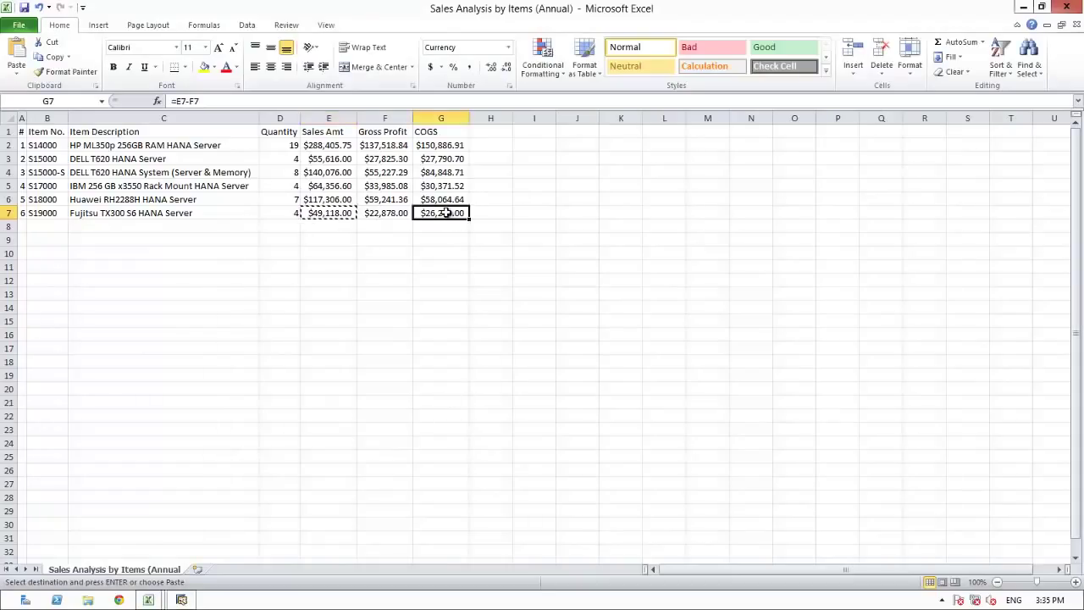
key("ctrl+c")
left_click(236, 547)
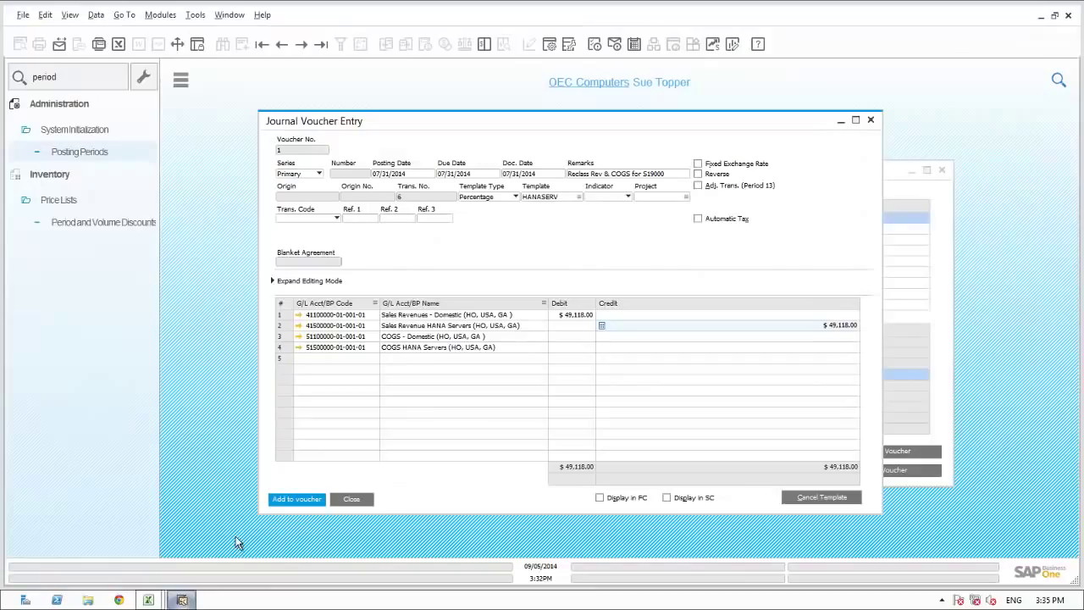
Enter 26,240.00 as the credit for COGS - Domestic and accept the matching debit for COGS HANA Servers.
left_click(614, 337)
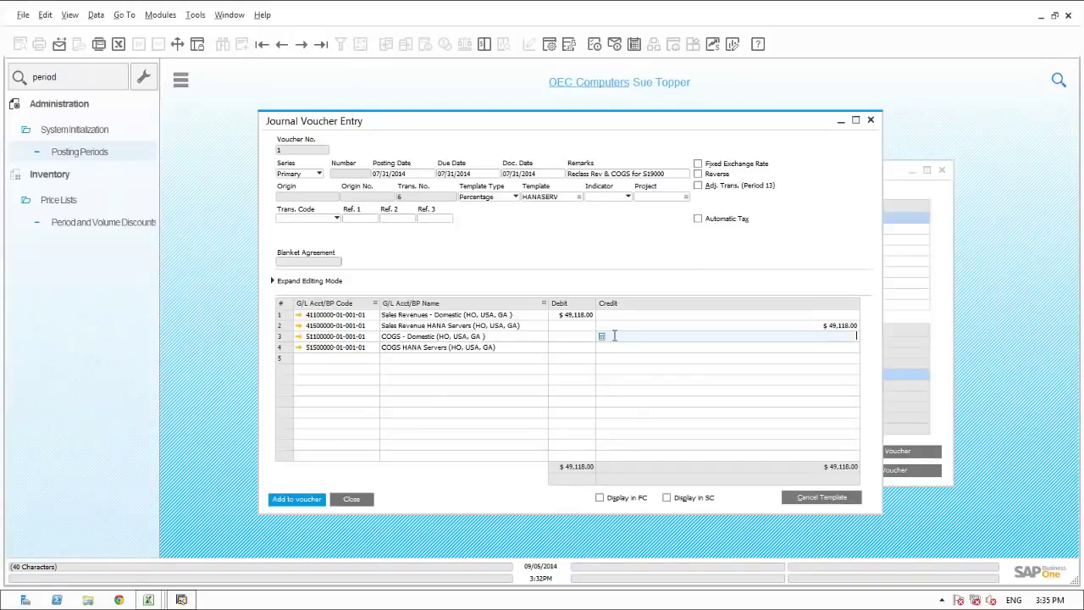
key("ctrl+v")
key("Tab")
key("Tab")
key("Tab")
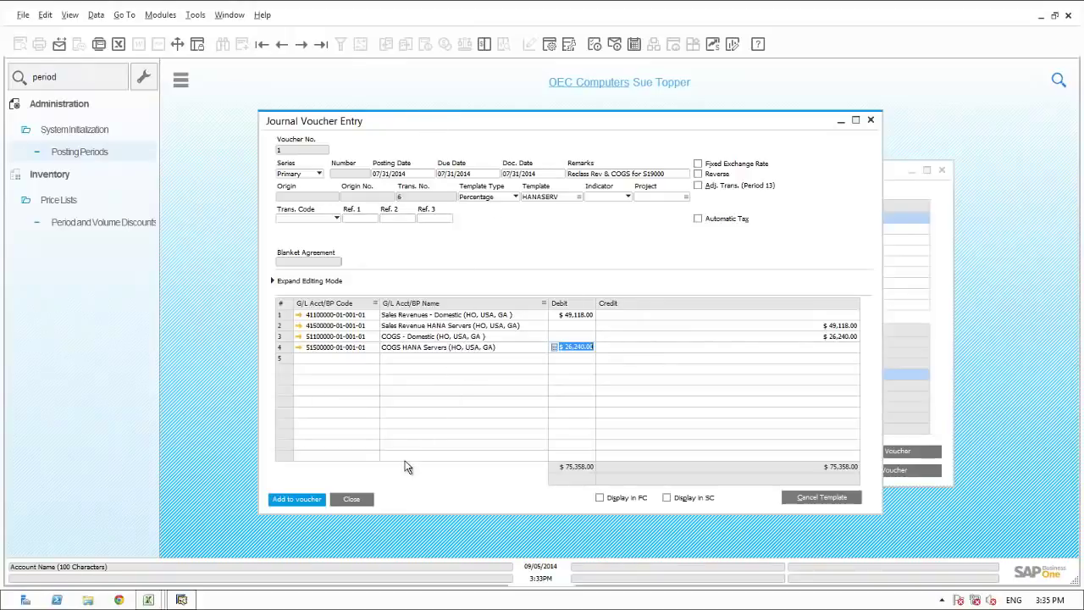
Add the S19000 reclass entry to the voucher, close the entry form and update the journal vouchers.
left_click(298, 501)
left_click(350, 499)
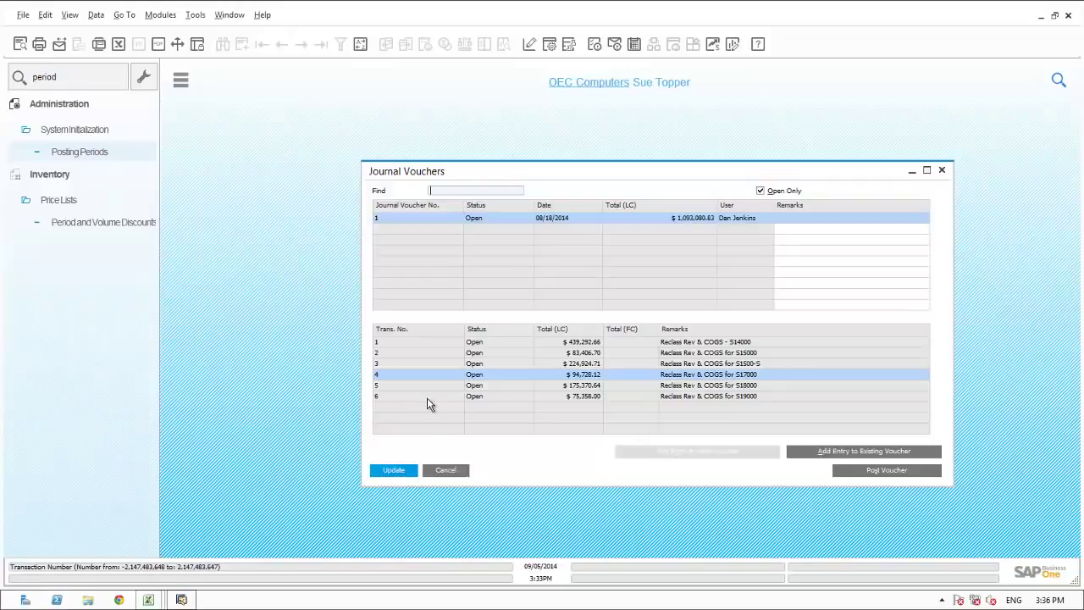
left_click(395, 471)
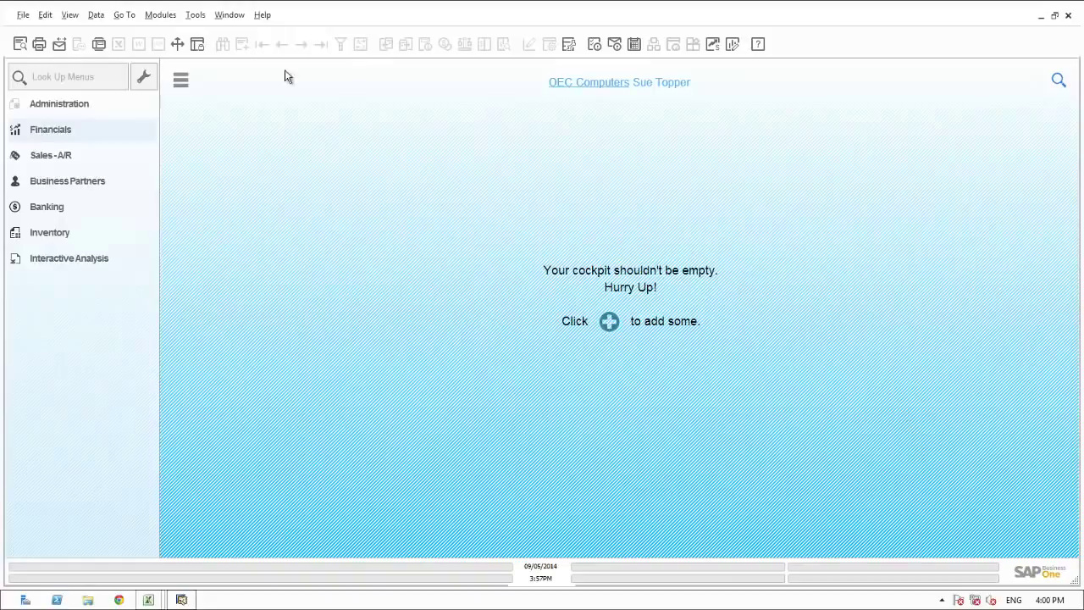
Open the General Ledger report criteria and load the saved selection criteria Rev & COGS GL.
left_click(43, 129)
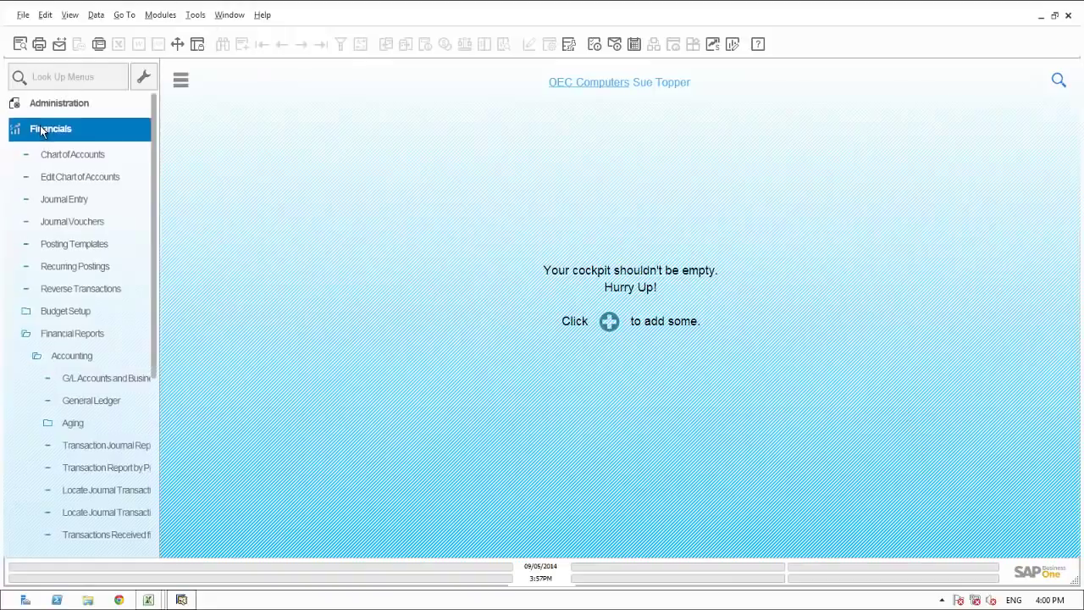
left_click(81, 375)
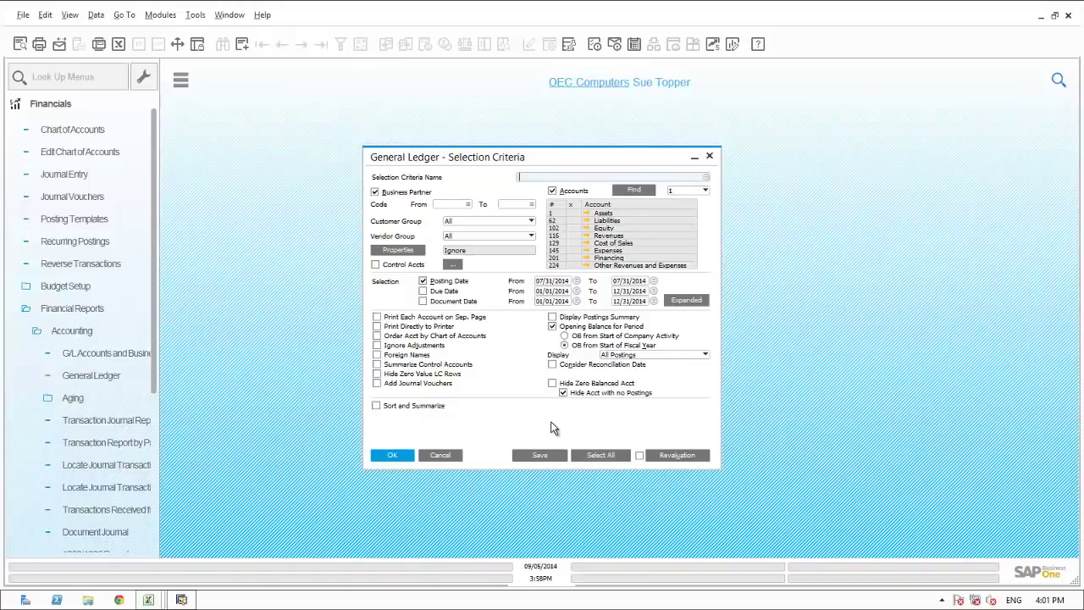
left_click(706, 177)
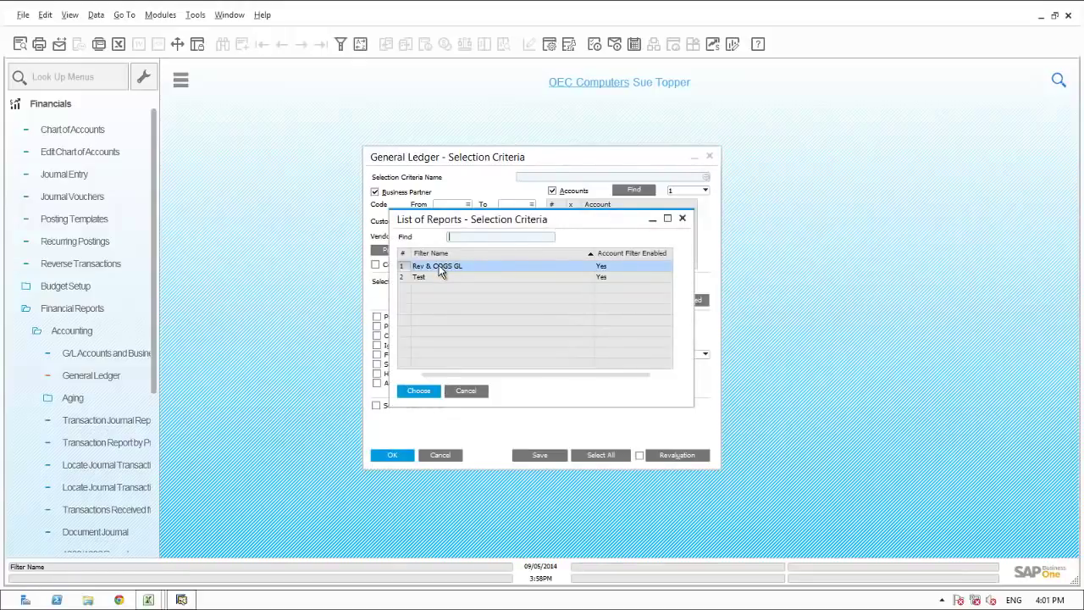
left_click(419, 391)
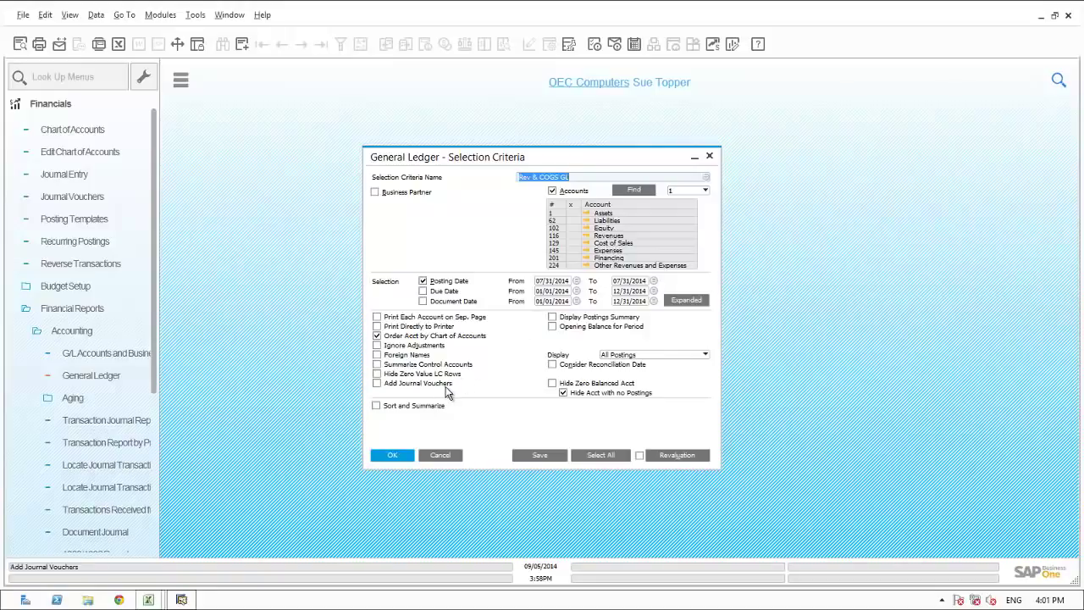
Include journal vouchers in the General Ledger report, run it to review the reclass entries, and leave the report.
left_click(377, 384)
left_click(391, 455)
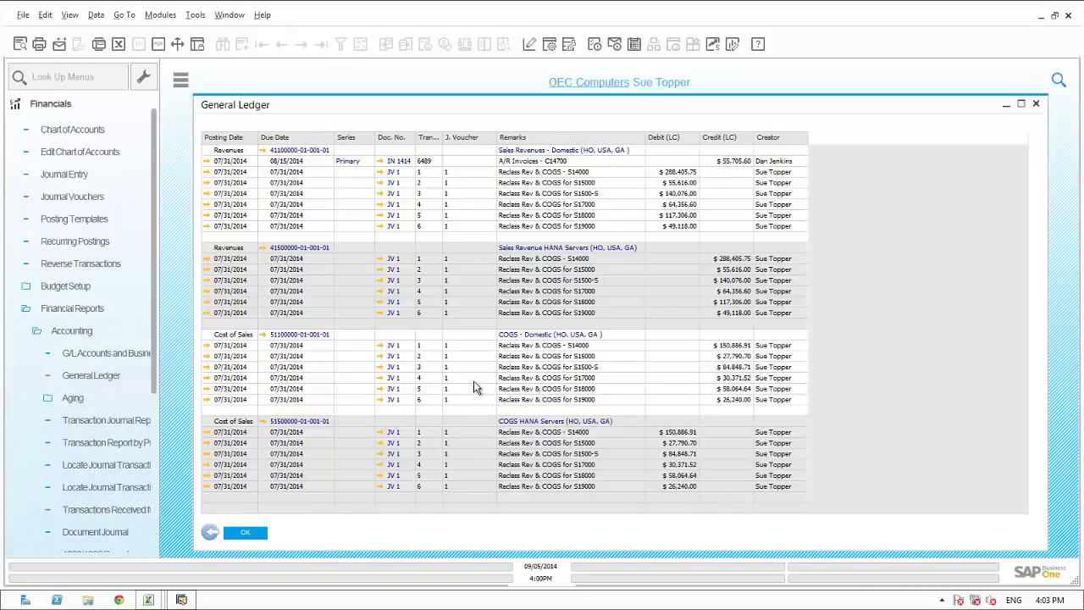
left_click(209, 534)
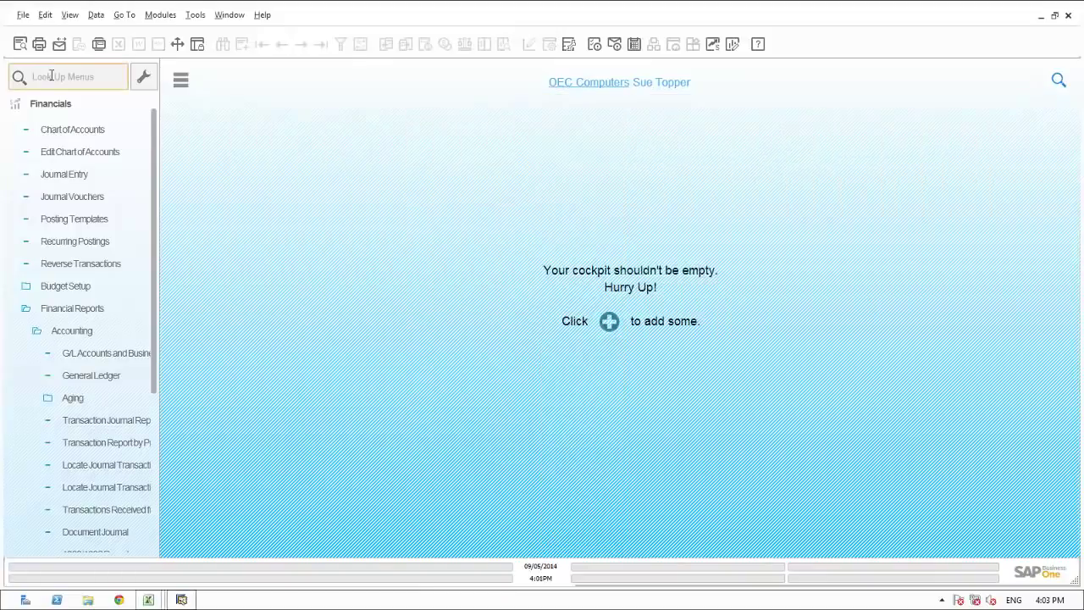
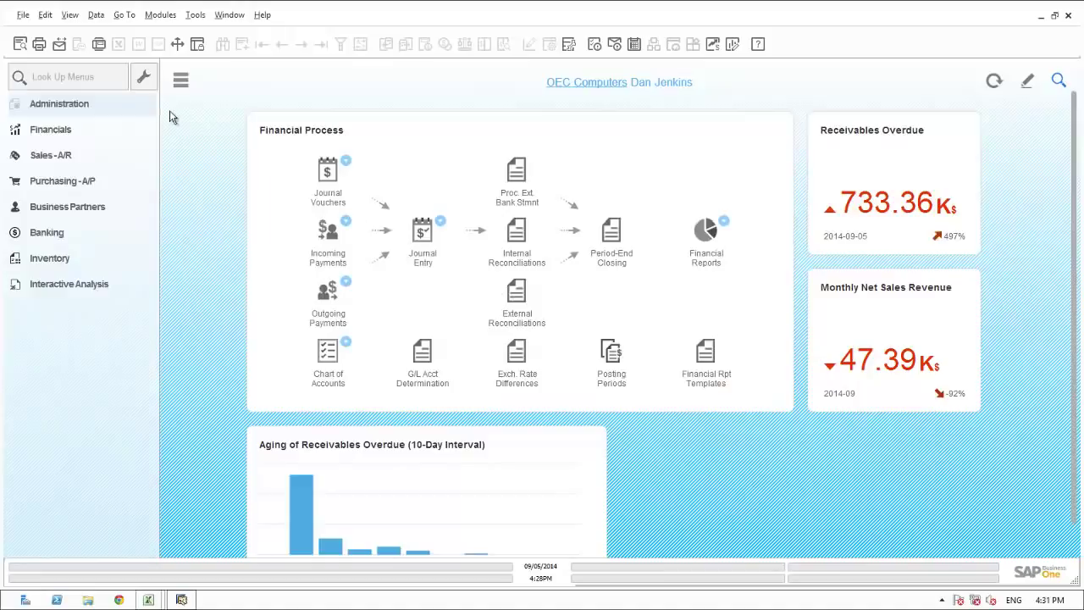
Look up "projects", examine the Mexico Sales Initiative in the project setup list, and close the list without changes.
type("projects")
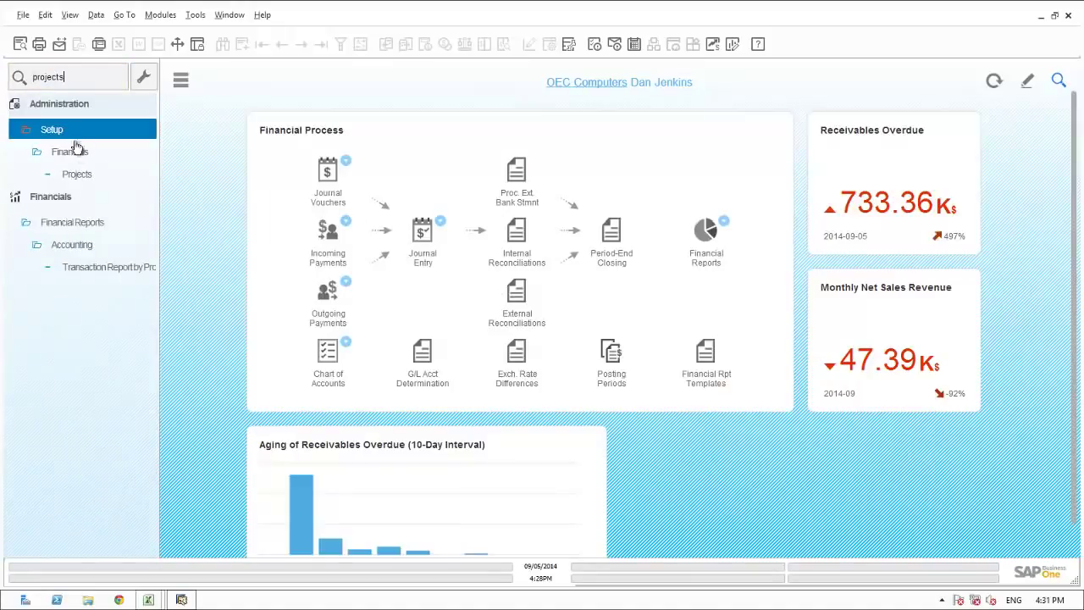
left_click(78, 175)
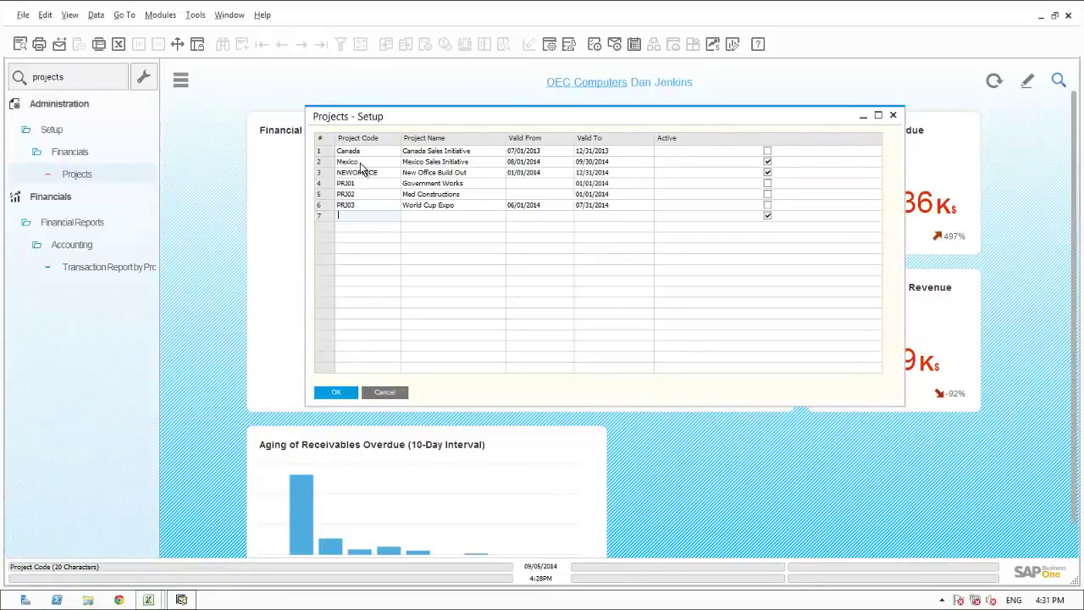
left_click(318, 163)
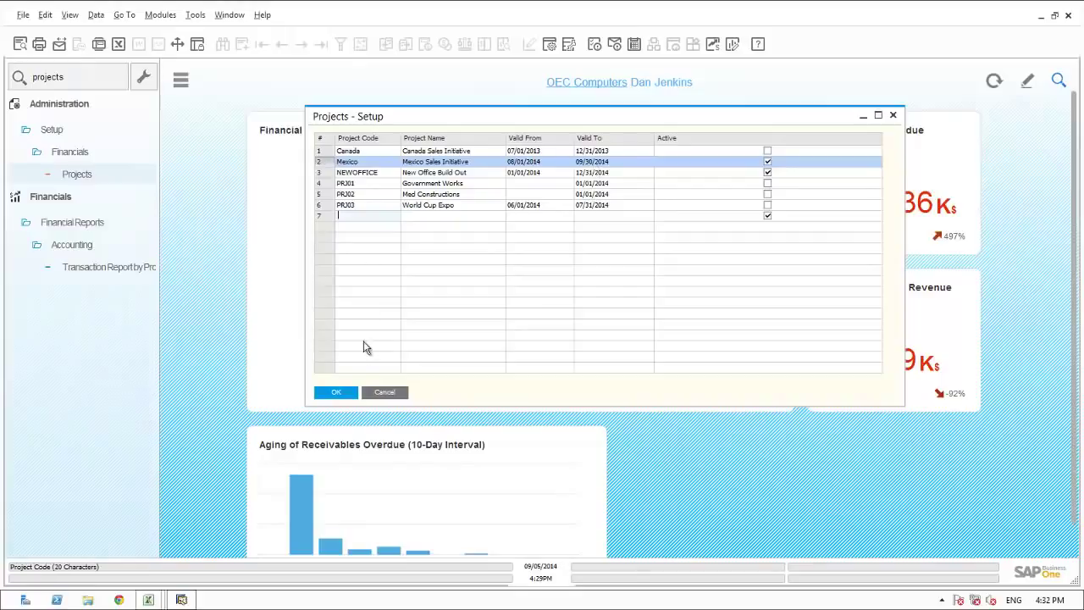
left_click(336, 393)
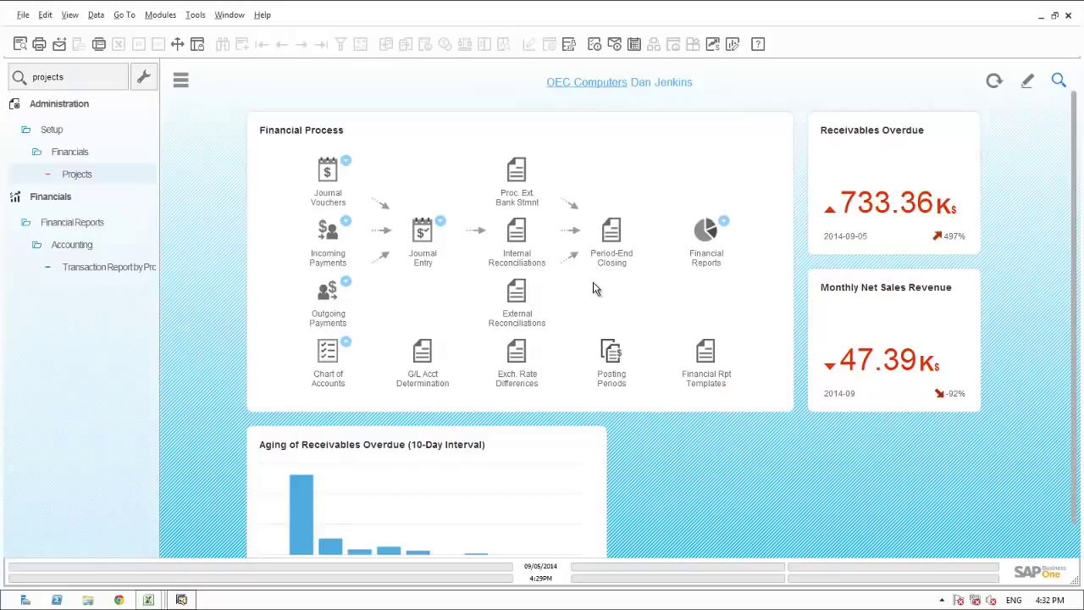
Open the general settings under System Initialization and examine the cost accounting options.
left_click(70, 79)
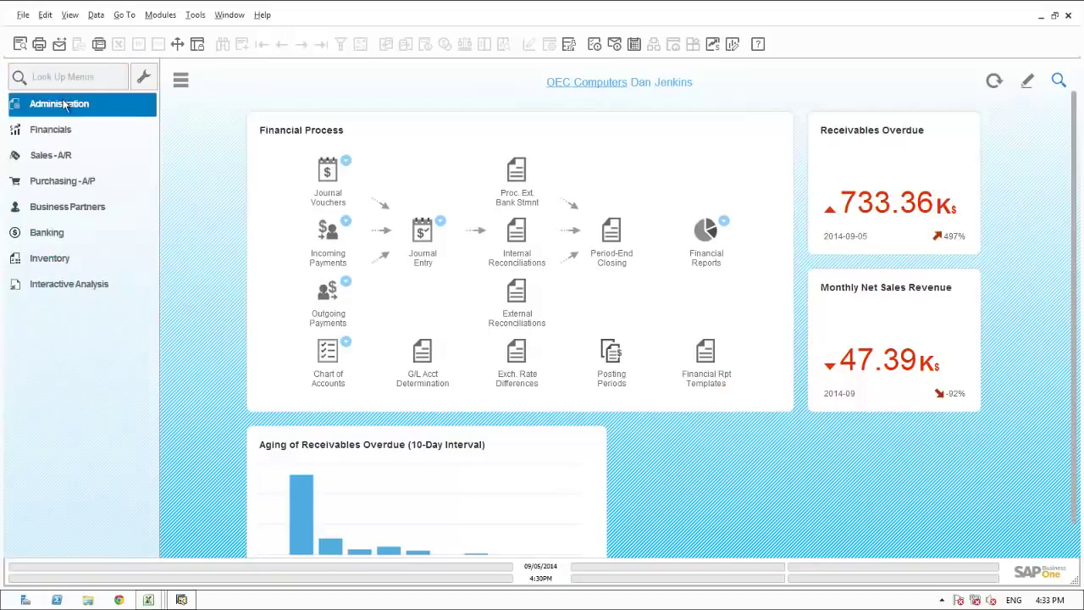
left_click(65, 103)
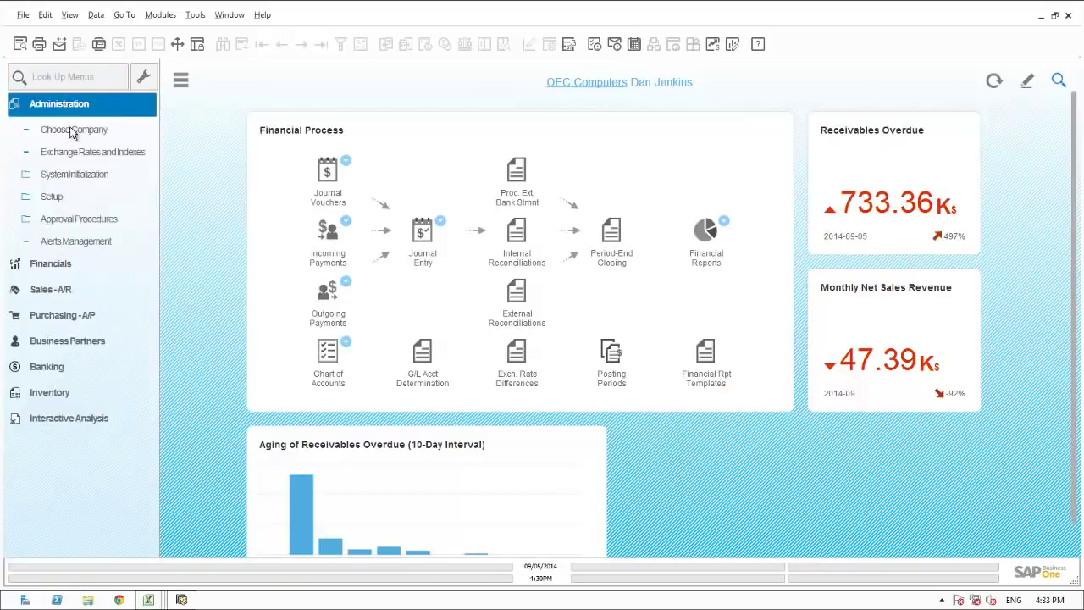
left_click(74, 174)
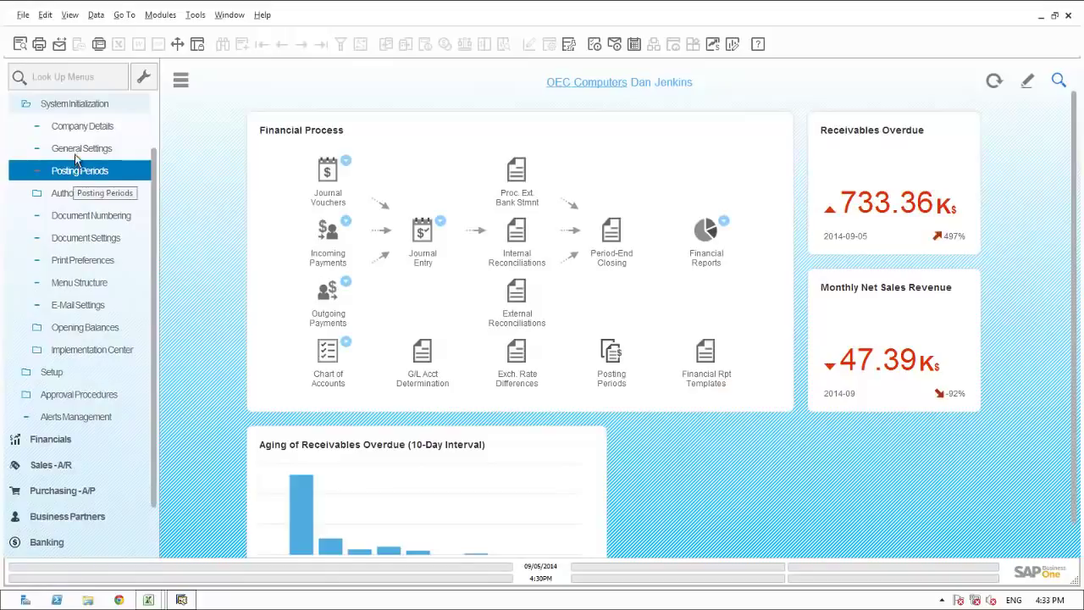
left_click(74, 149)
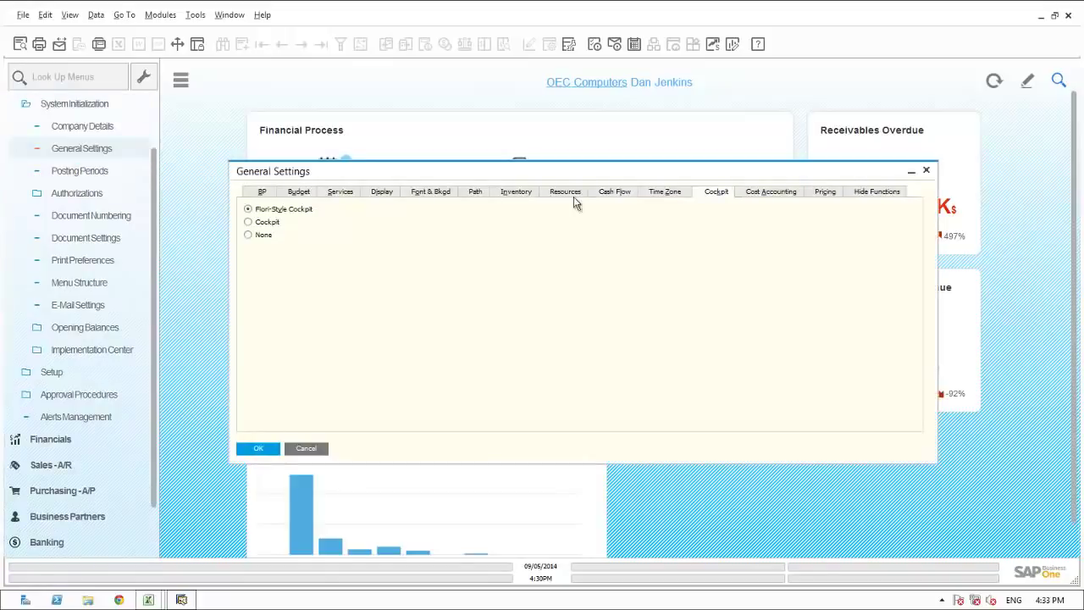
left_click(769, 194)
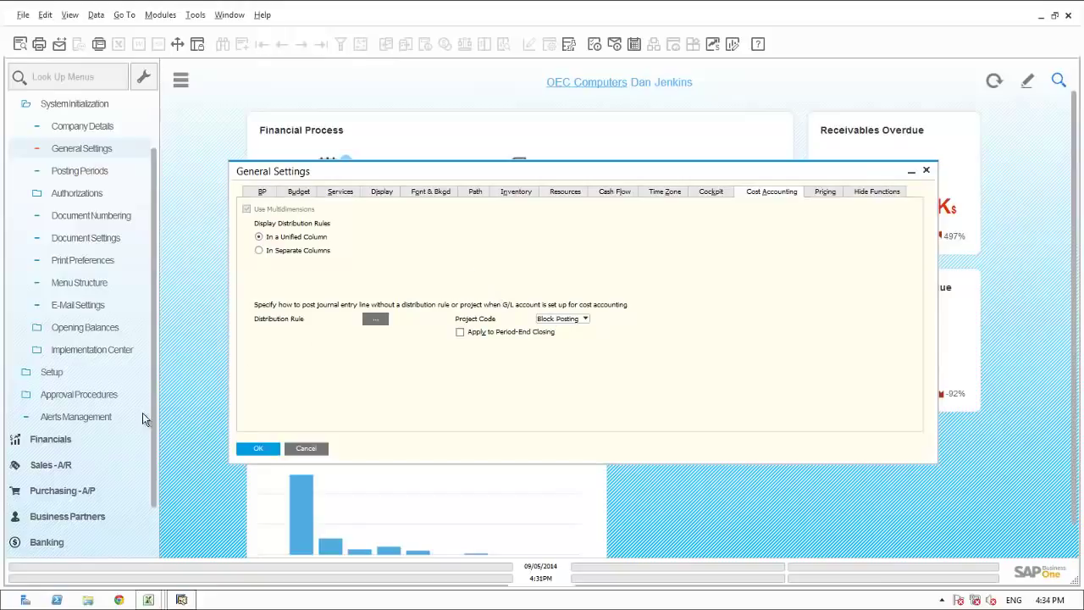
Open the chart of accounts and view the Accounts Receivable - Domestic account.
left_click(45, 440)
left_click(62, 158)
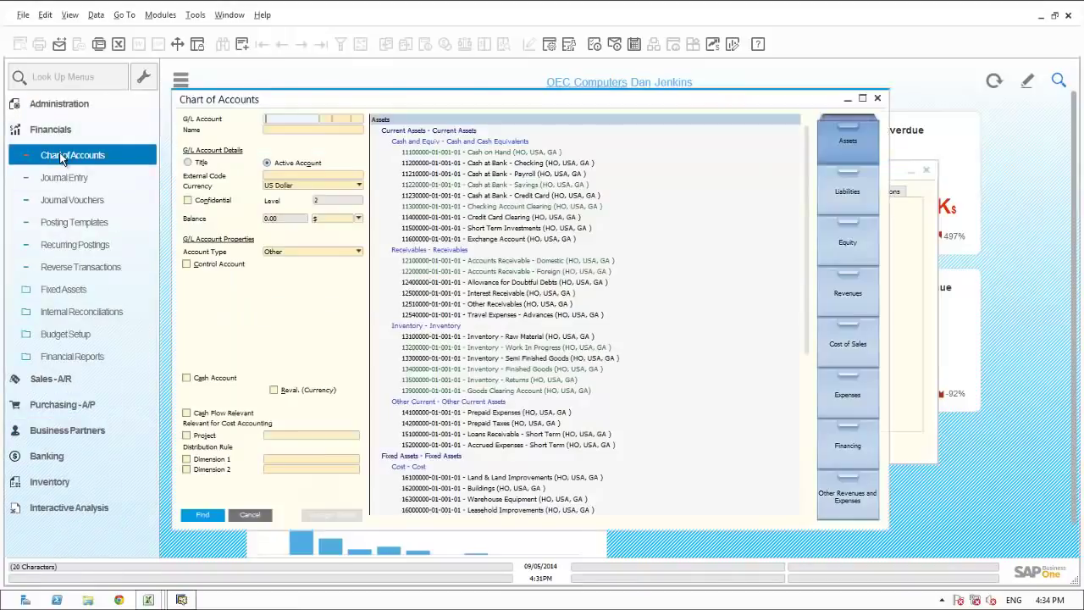
left_click(507, 263)
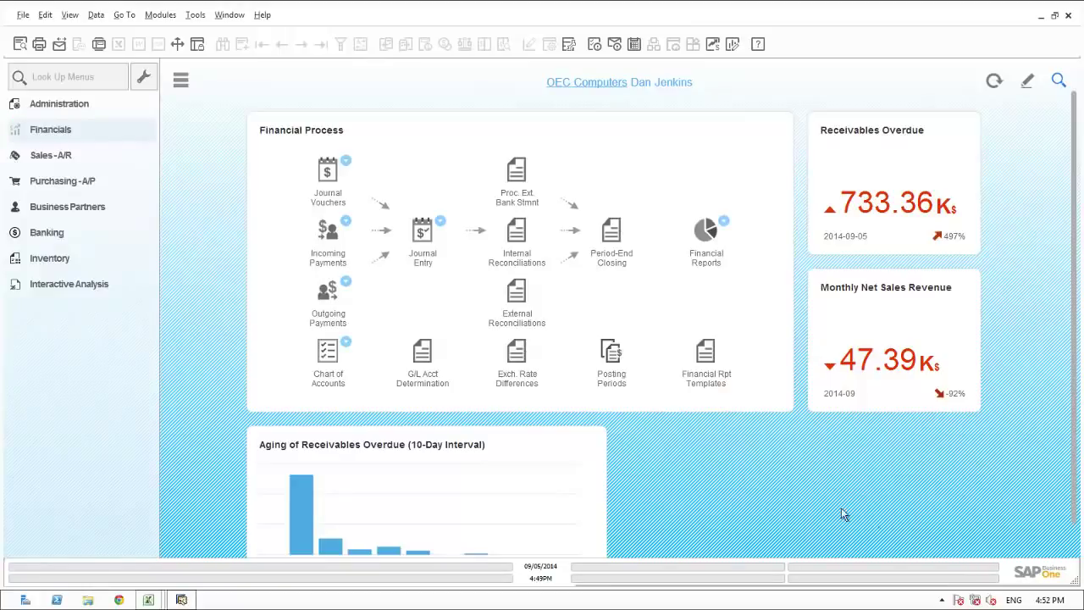
Look up "invoice", start a new A/R invoice and set Delbert Enterprises as its customer.
left_click(72, 77)
type("invoice")
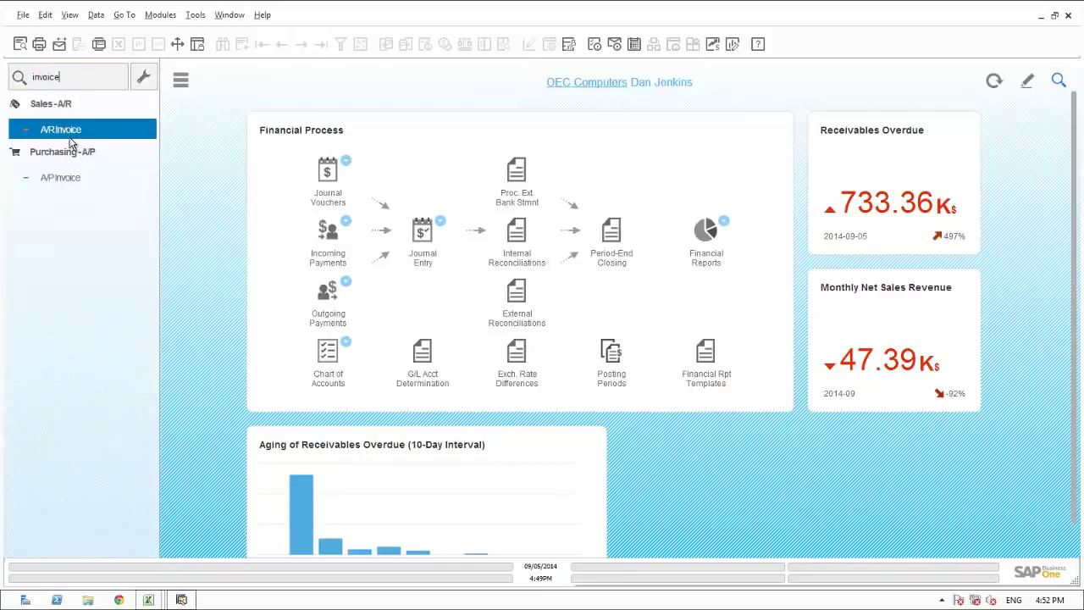
left_click(67, 130)
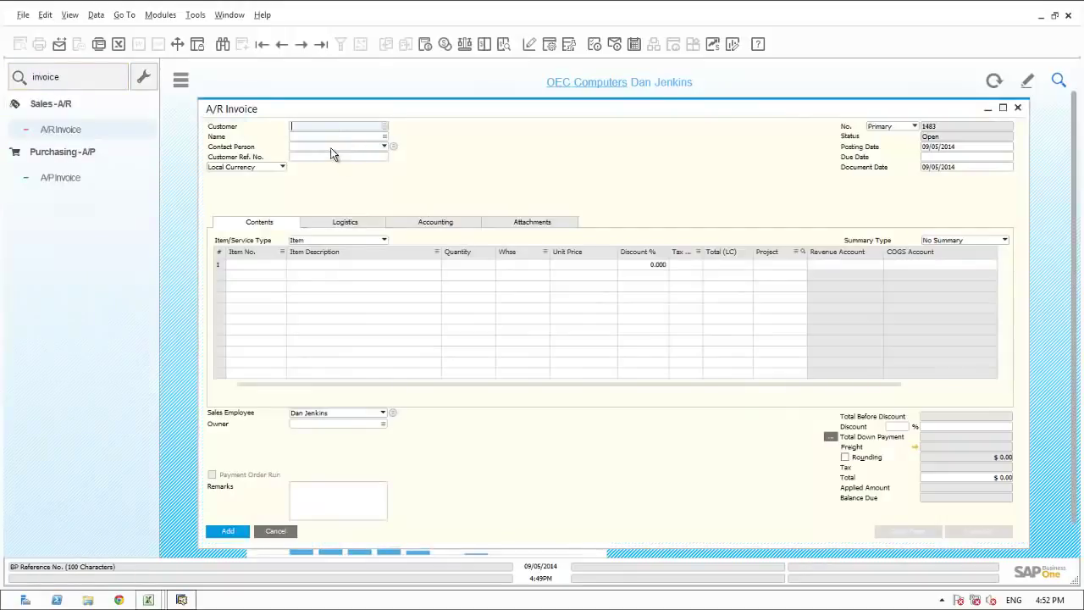
left_click(326, 140)
type("D")
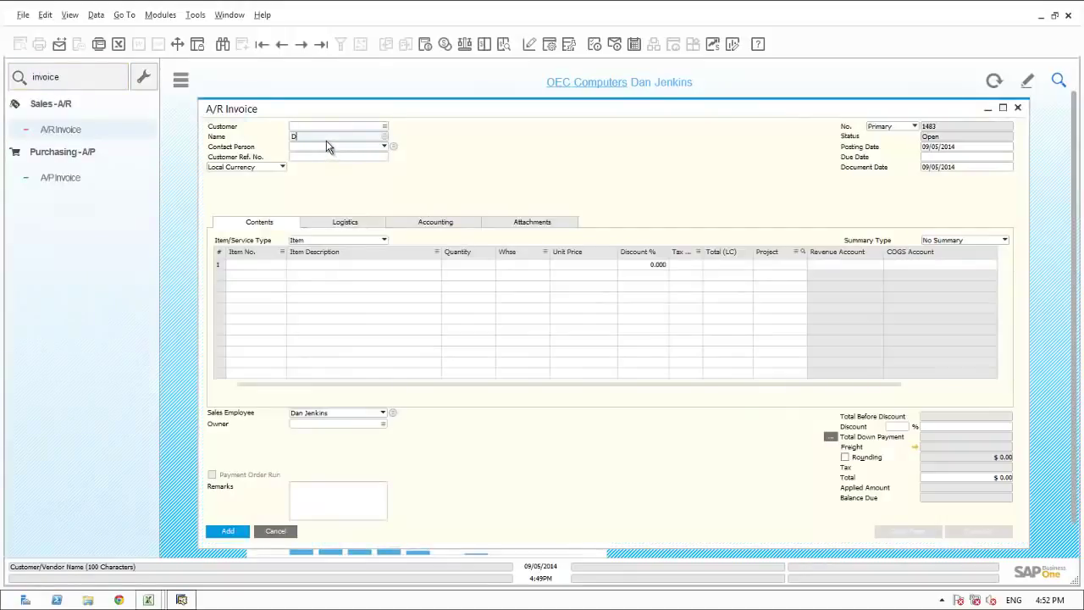
key("Tab")
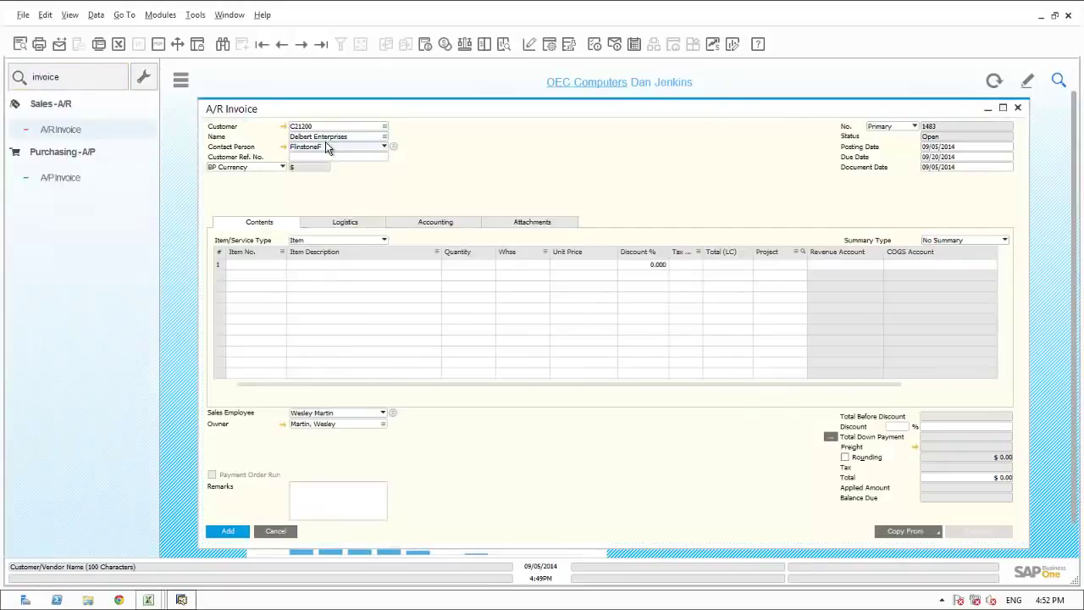
Assign the Mexico project as the BP project in the invoice's accounting details.
left_click(430, 224)
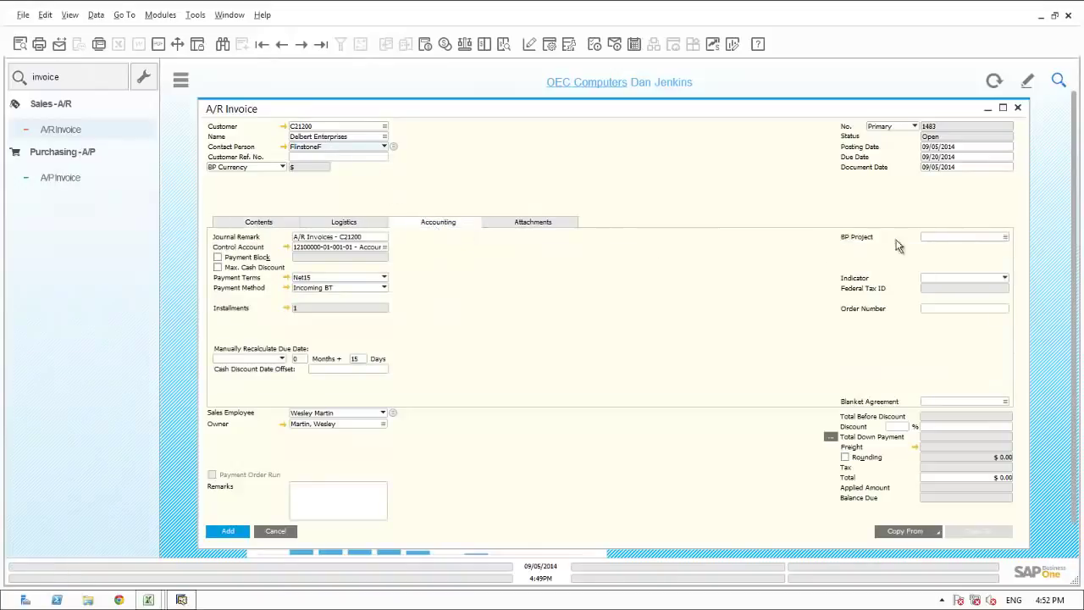
left_click(1003, 237)
left_click(1006, 238)
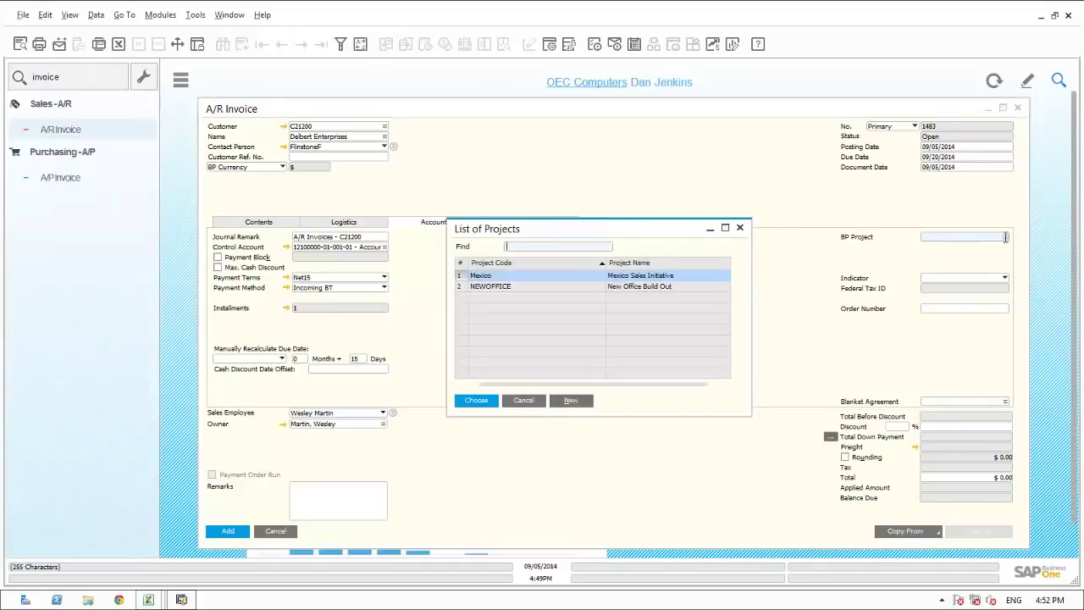
double_click(495, 275)
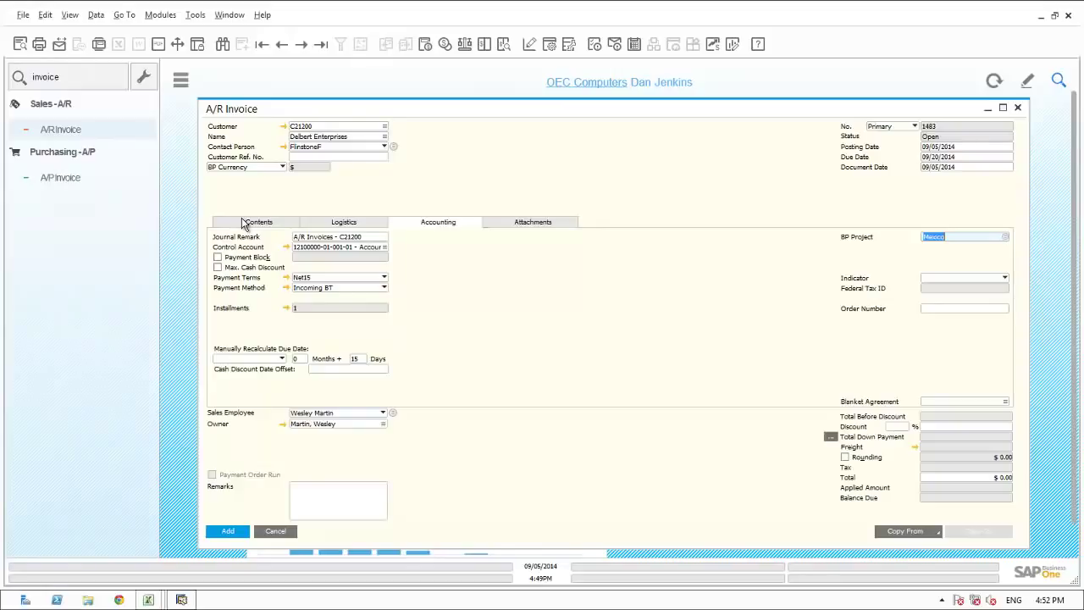
Enter items A00001, A00004 and A00007 as lines of the A/R invoice and add the invoice.
left_click(245, 222)
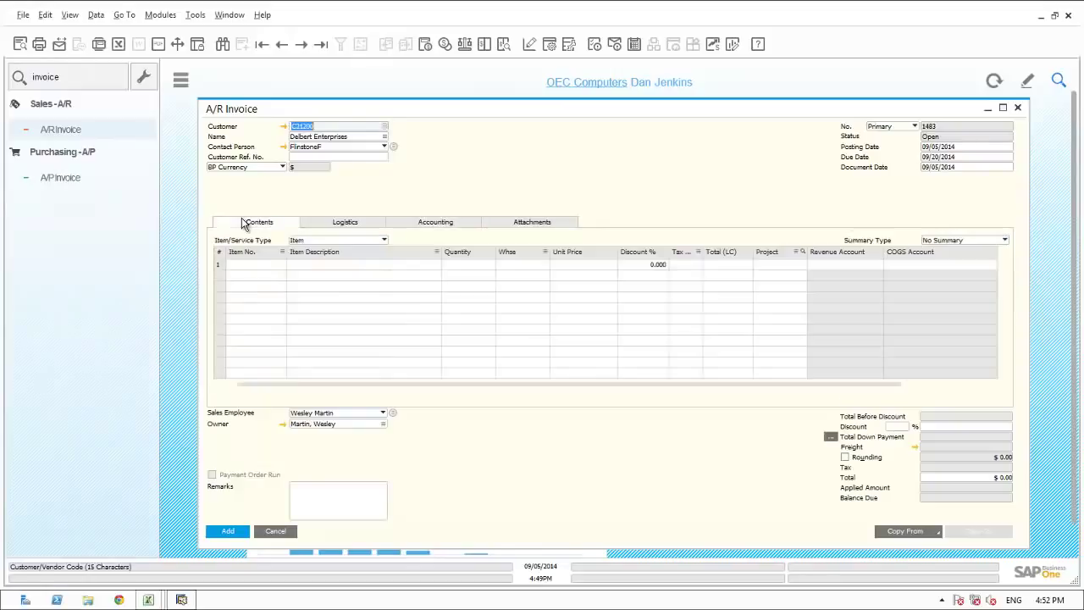
key("Tab")
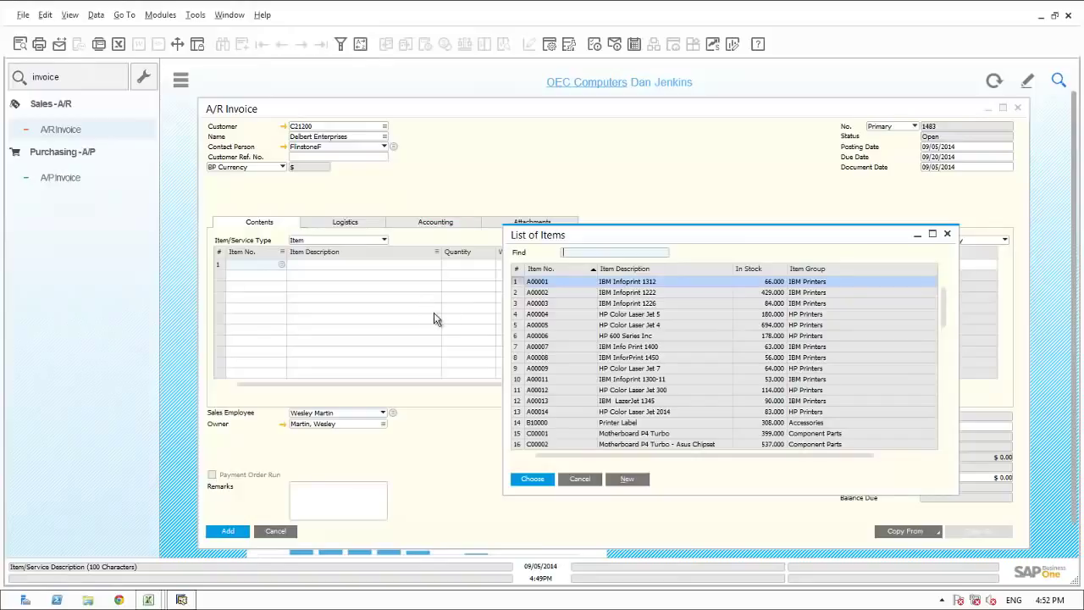
left_click(539, 314, "ctrl")
left_click(537, 347, "ctrl")
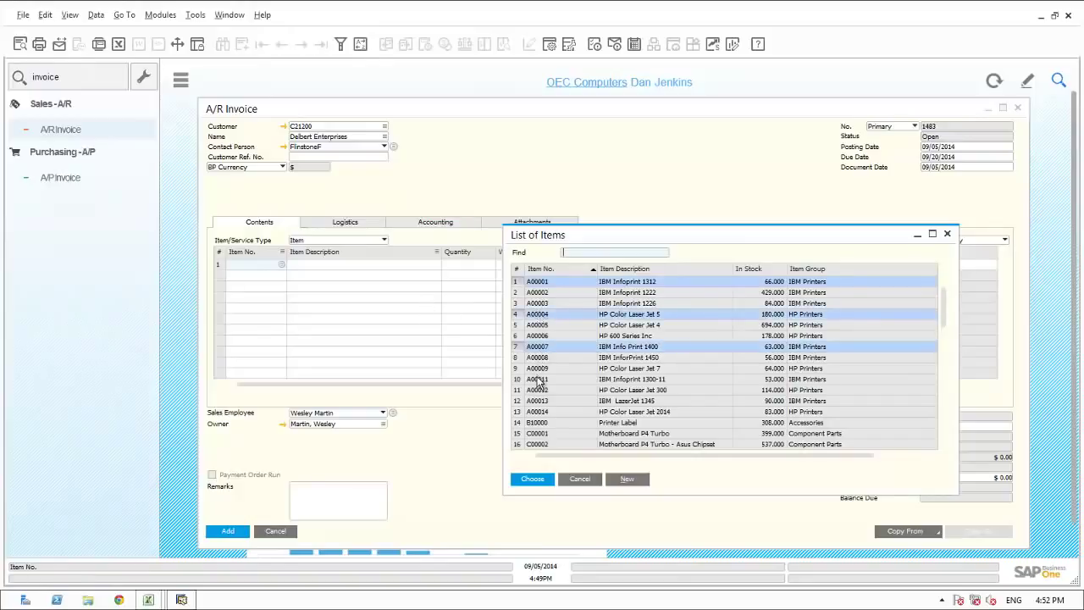
left_click(531, 479)
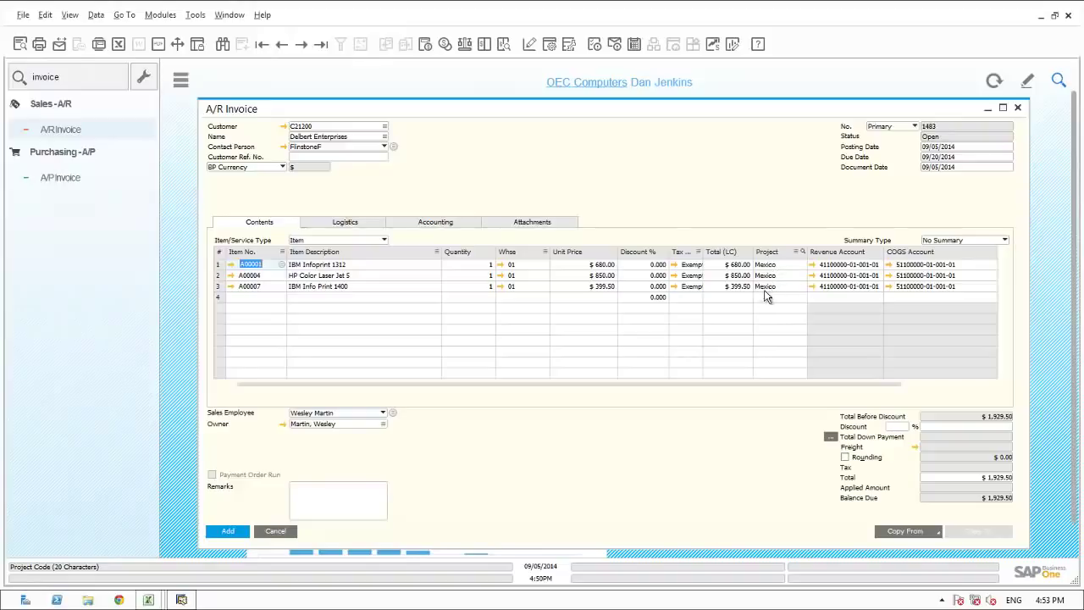
left_click(227, 532)
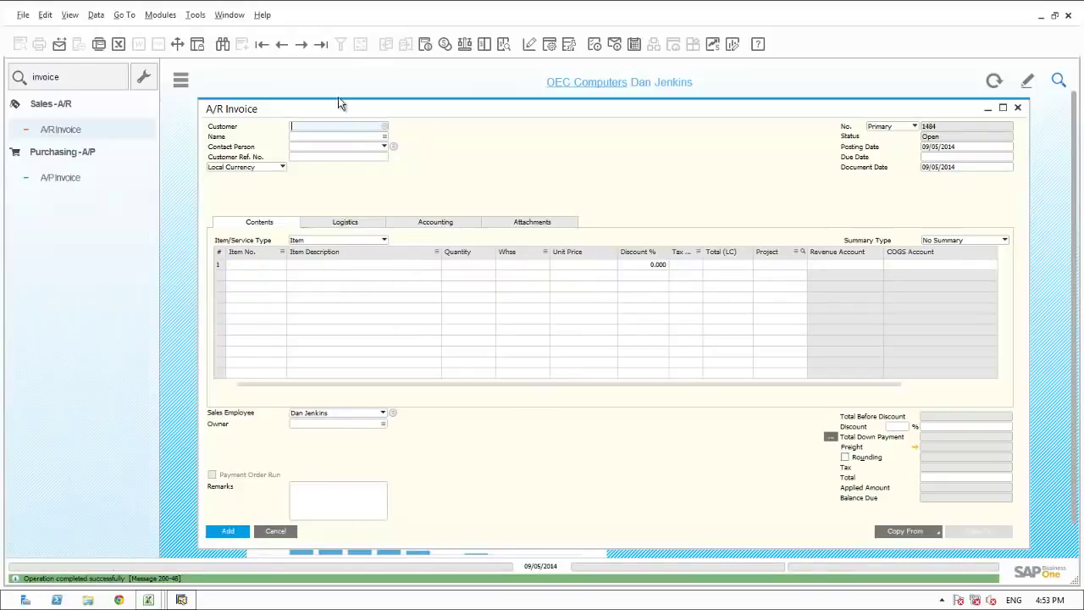
Reopen the A/R invoice just added, examine the project assignments in its journal entry, and close both windows.
left_click(283, 47)
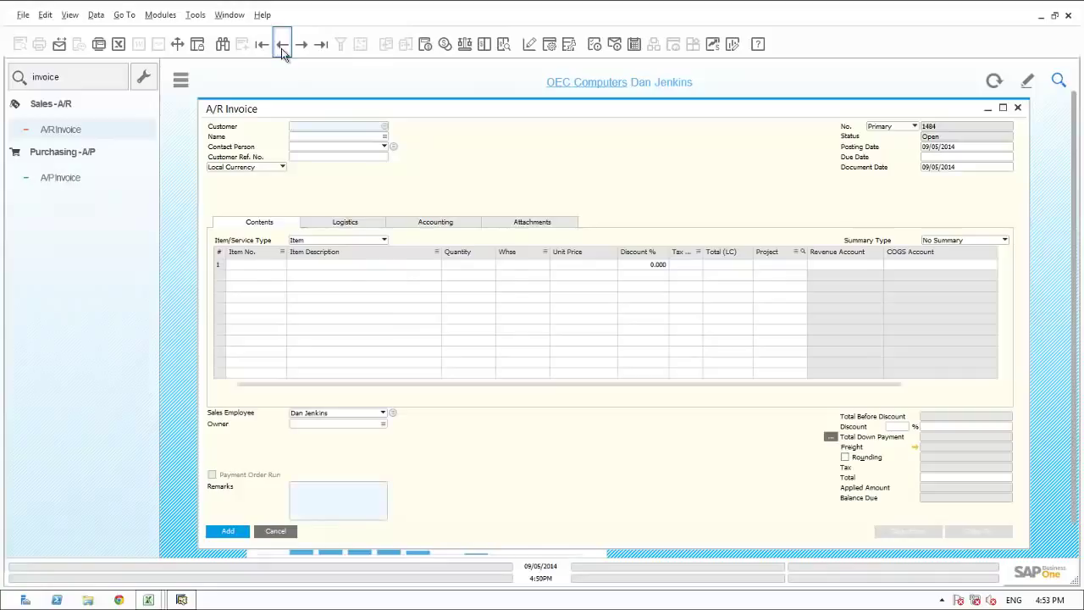
left_click(434, 223)
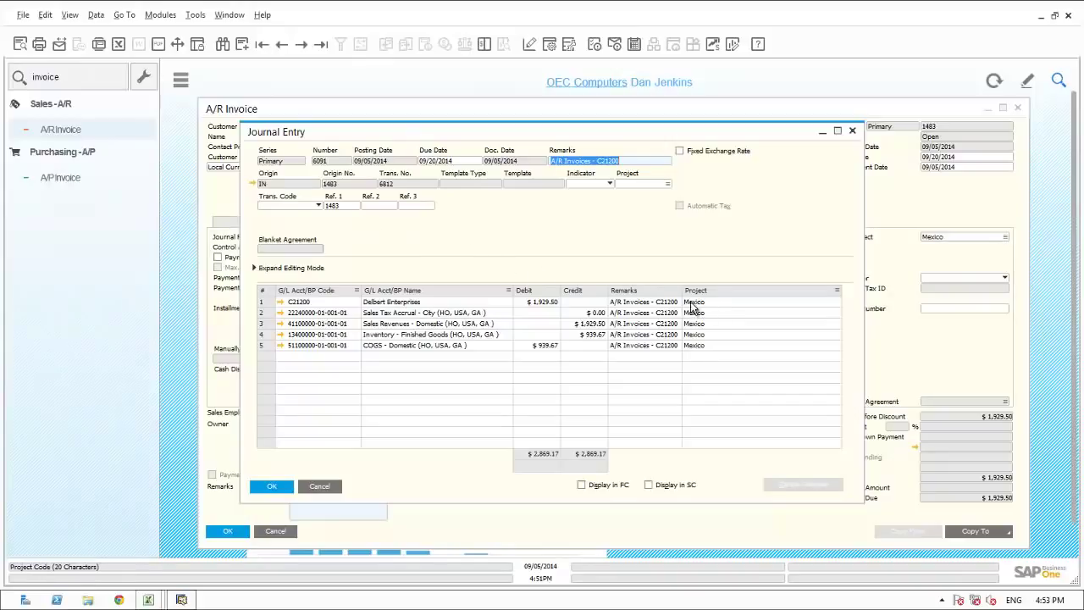
left_click(317, 483)
left_click(278, 531)
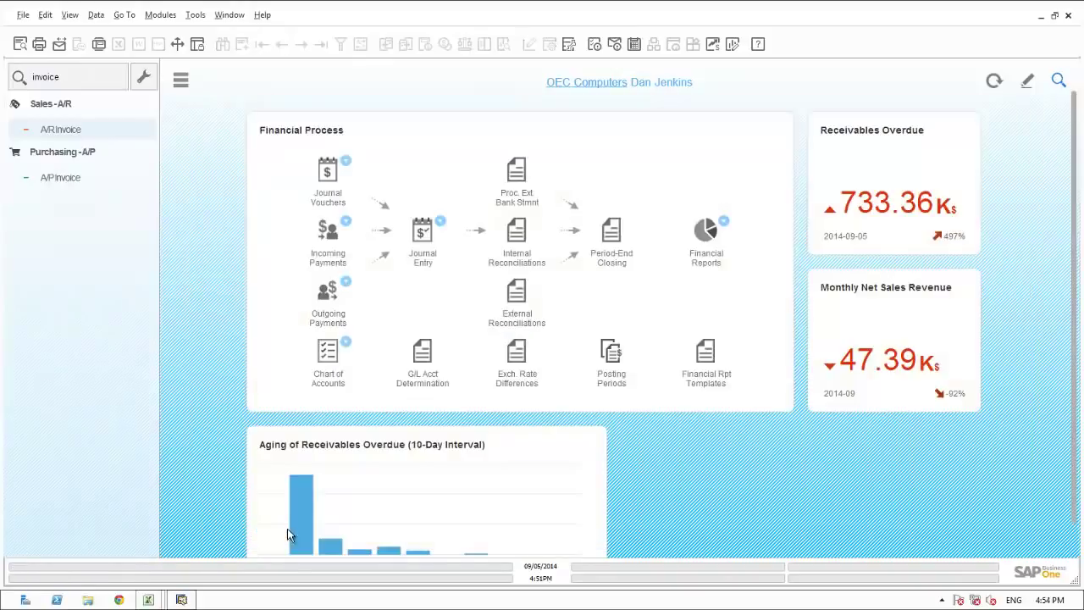
Start a new A/P invoice and enter the individual vendor's code.
left_click(66, 179)
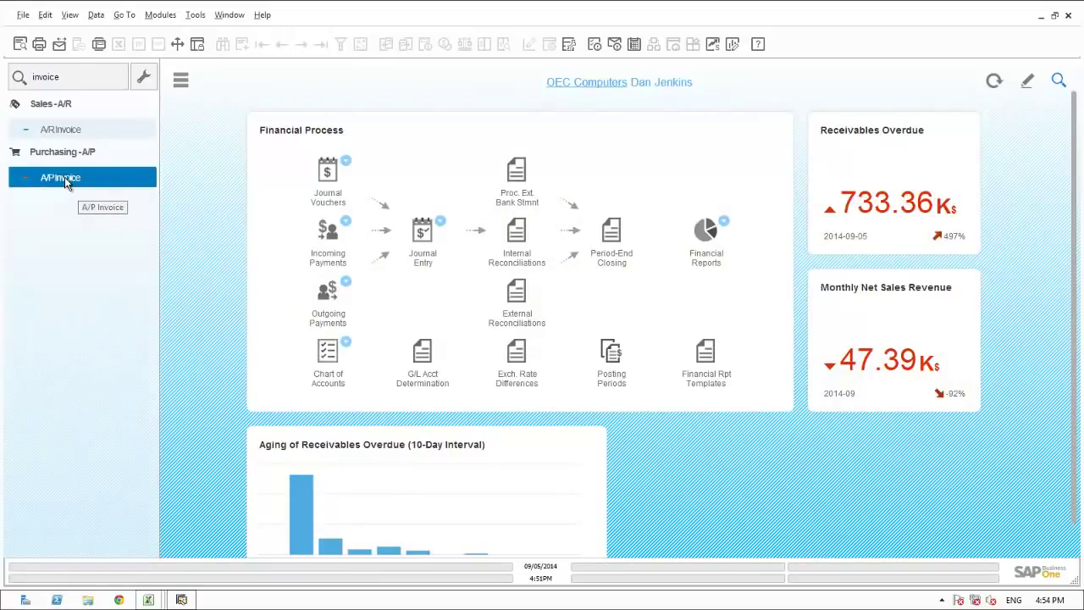
double_click(66, 178)
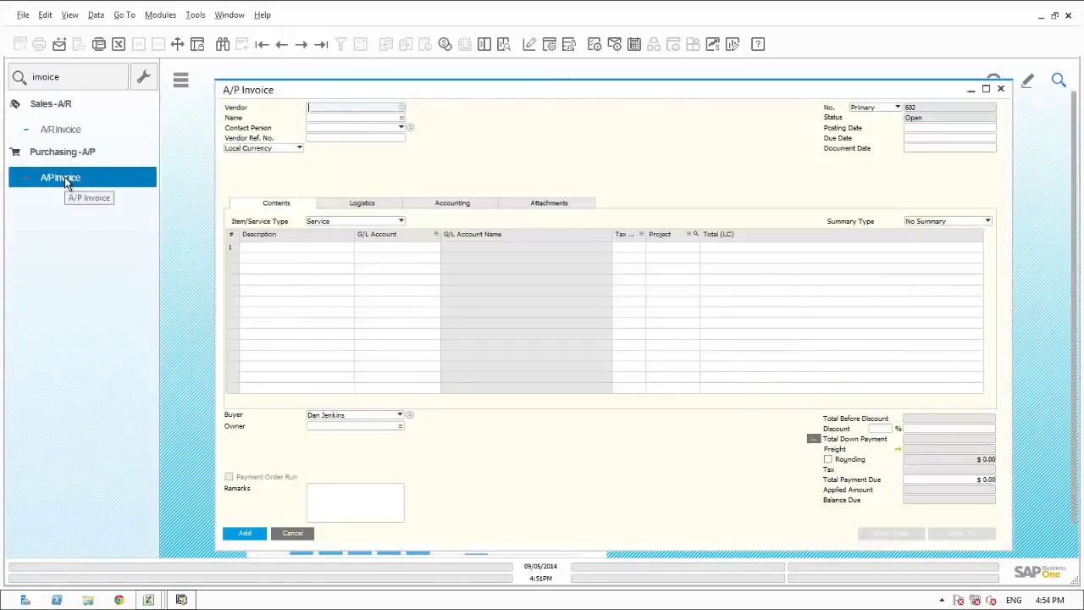
type("110000")
key("Tab")
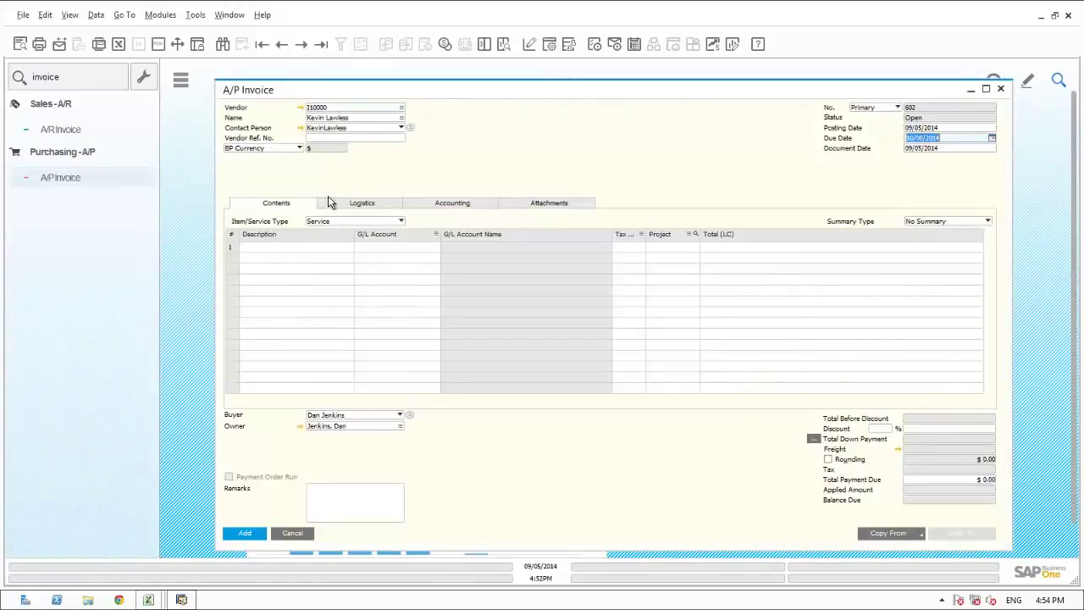
Fill in a service line described as "Travel _airfare" and assign it the Travel Expense - Airfare, Rail, Mileage account.
left_click(271, 248)
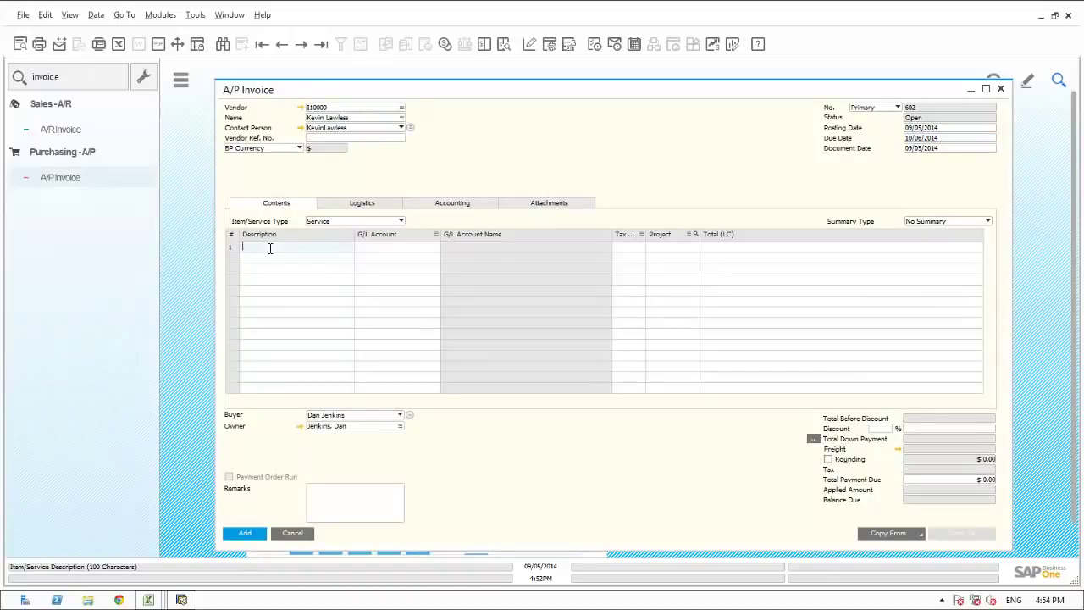
type("Travel airfare")
key("Tab")
key("Tab")
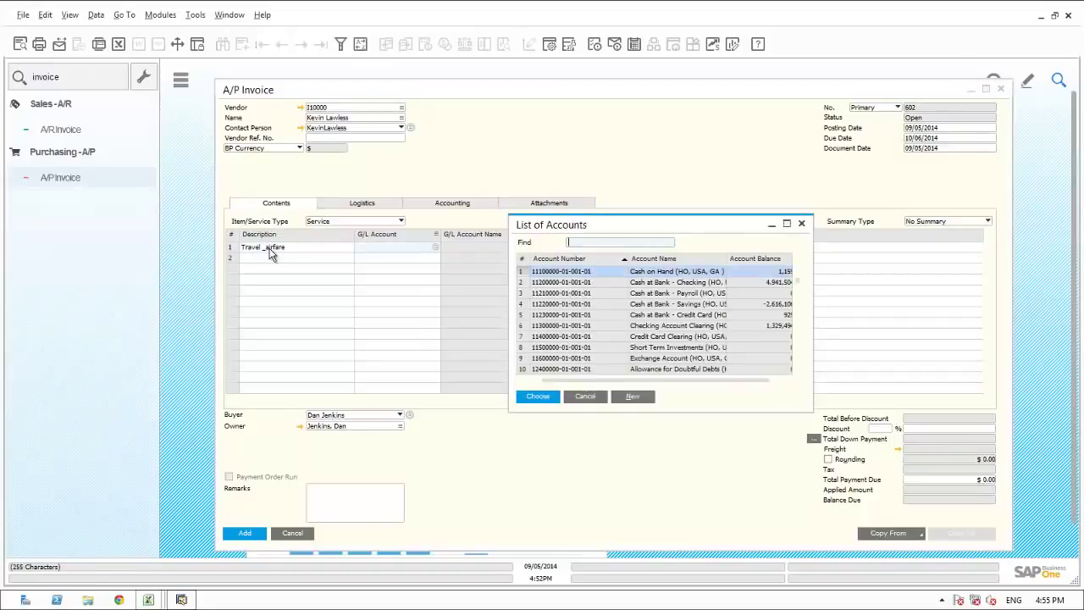
type("61")
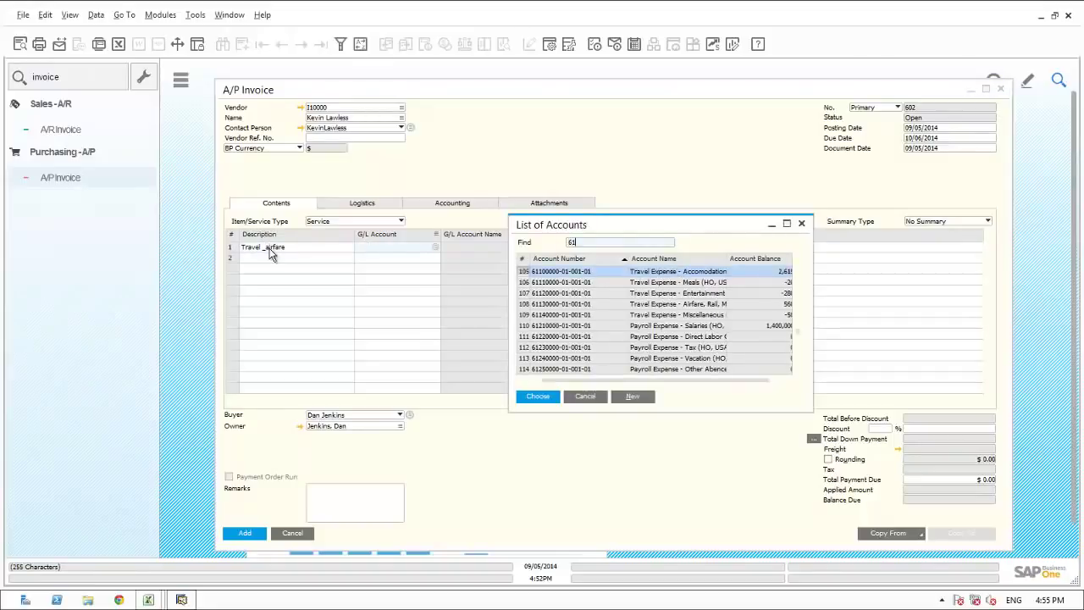
left_click(617, 303)
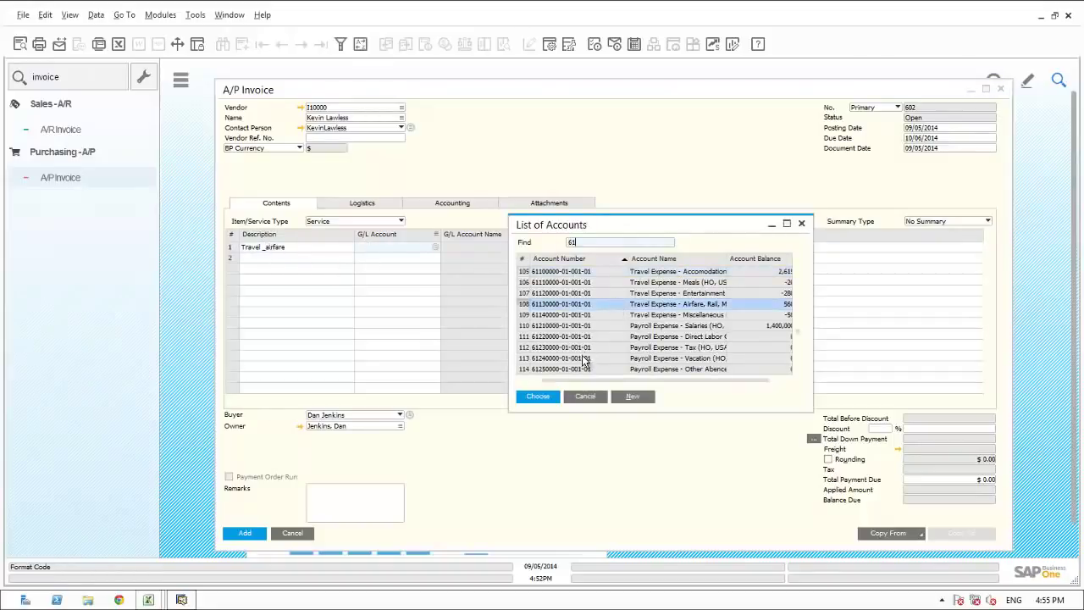
left_click(539, 397)
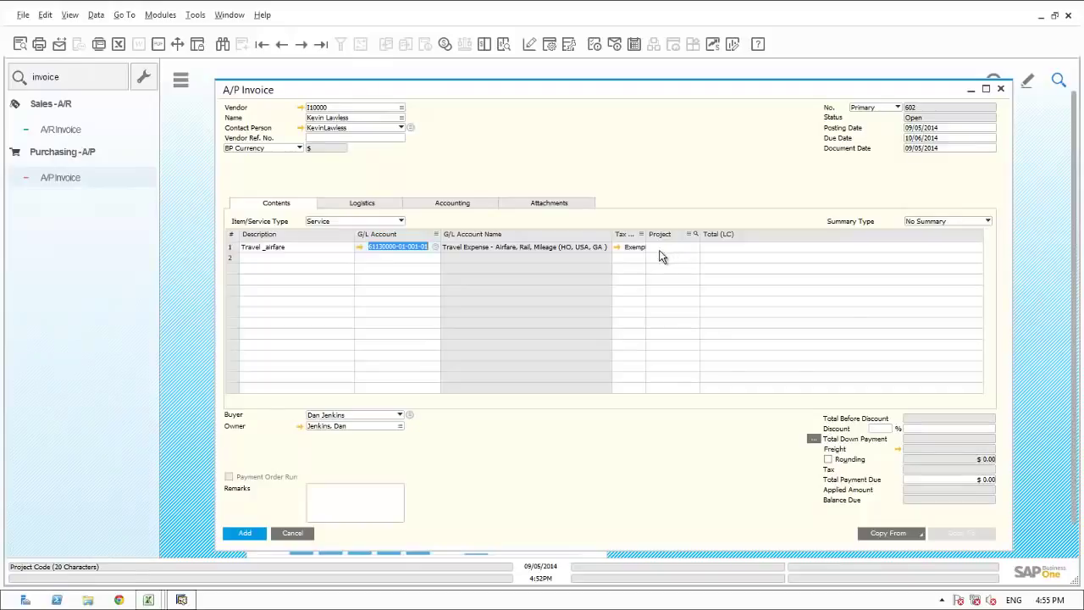
Check the A/P invoice's accounting details, set the airfare line's total to $1,000 and try to add the invoice.
left_click(449, 205)
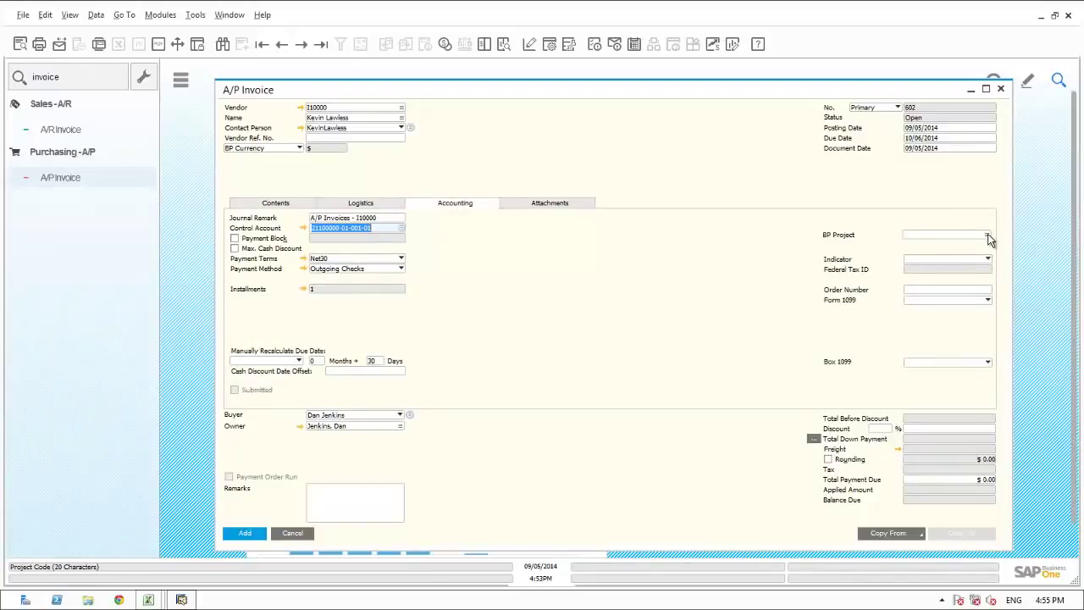
left_click(276, 204)
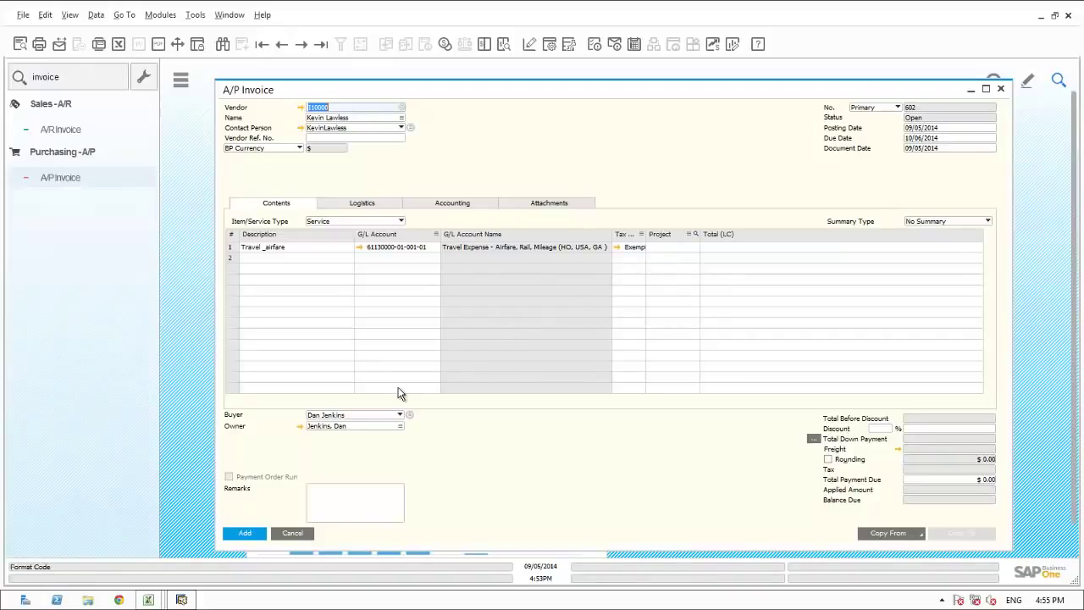
left_click(721, 246)
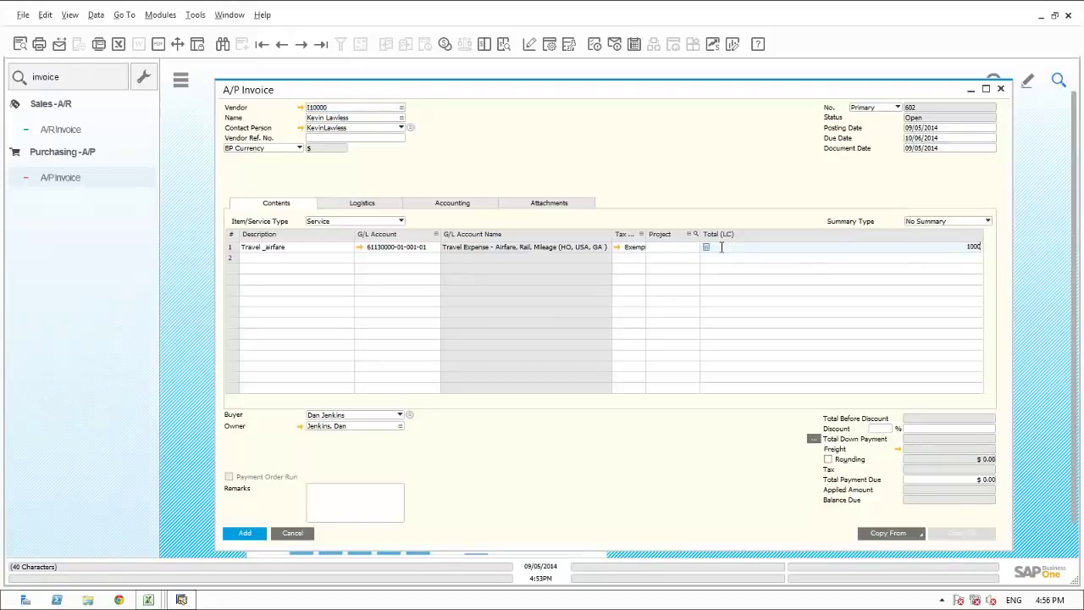
key("Tab")
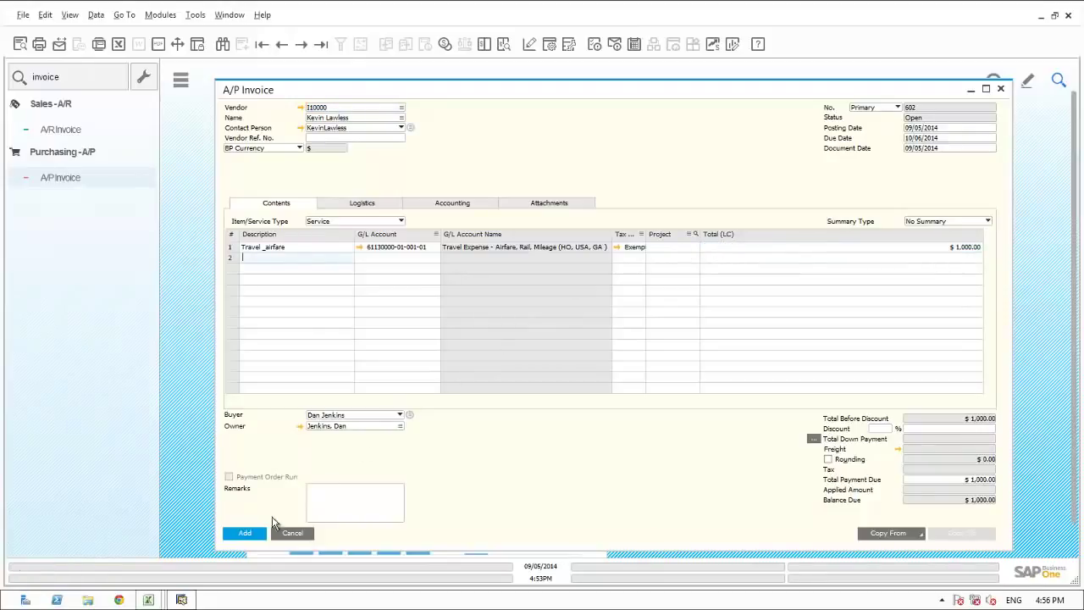
left_click(243, 533)
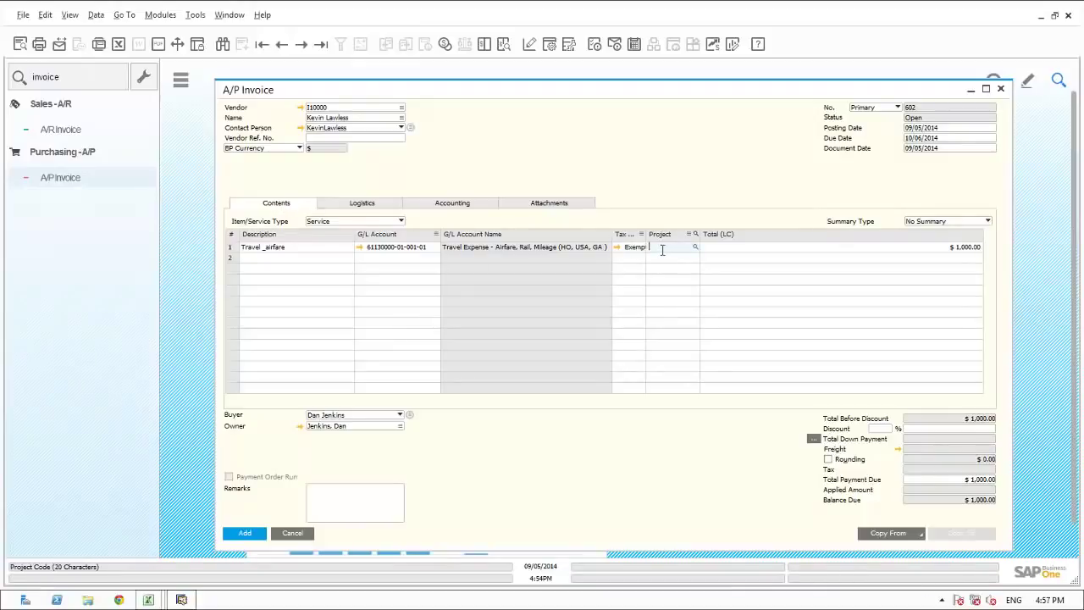
Assign the Mexico project to the airfare line, check the BP project in the accounting details, and add the A/P invoice.
key("Tab")
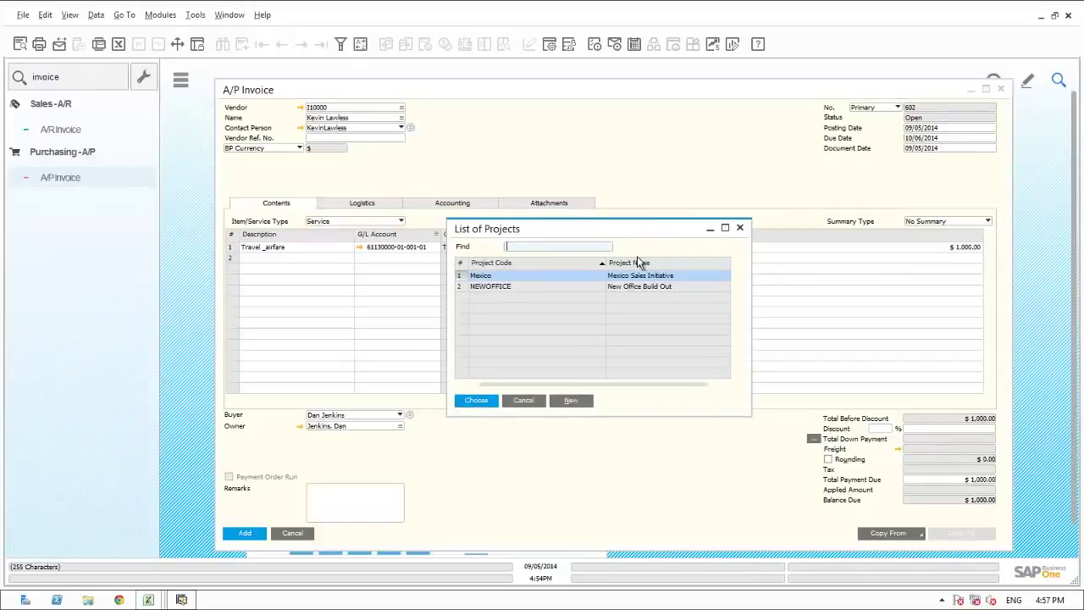
double_click(504, 279)
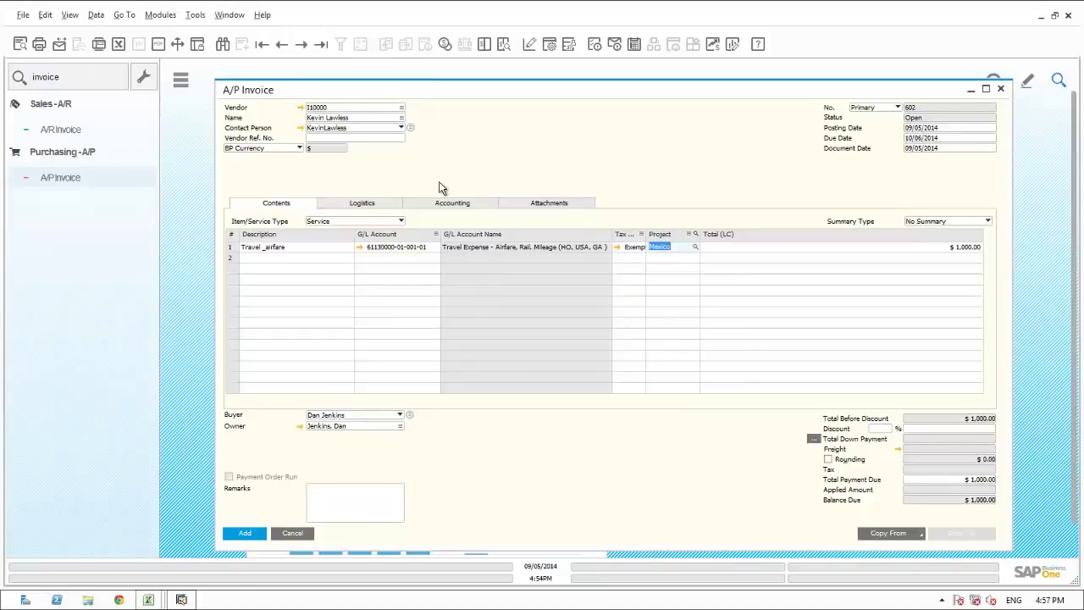
left_click(440, 207)
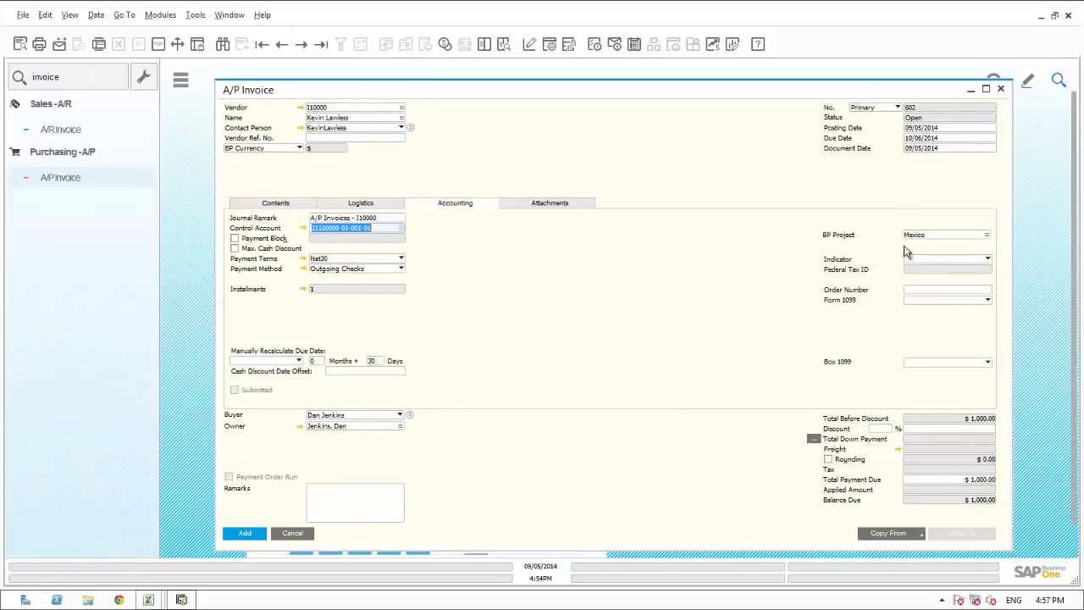
left_click(245, 533)
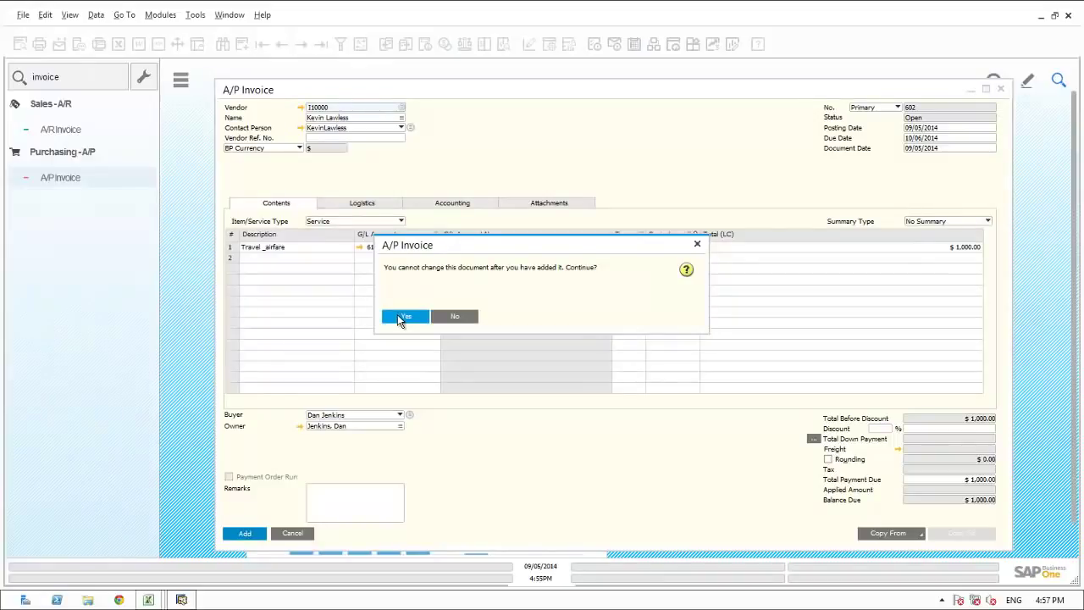
left_click(402, 316)
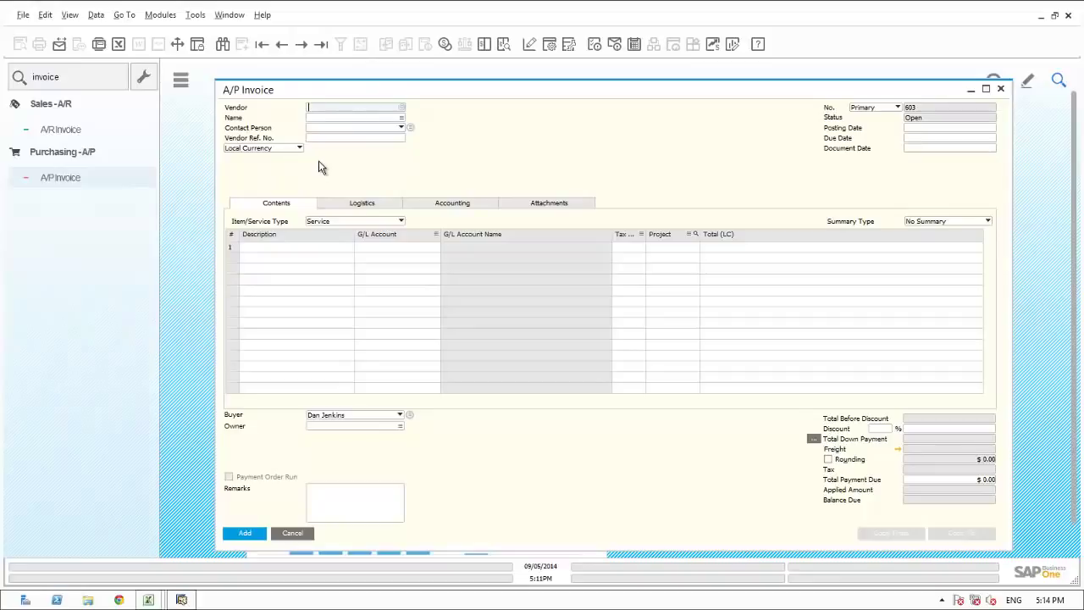
Edit the A/P invoice form's UI, moving the BP Project field into the header below the currency selection, and save the changes.
left_click(196, 15)
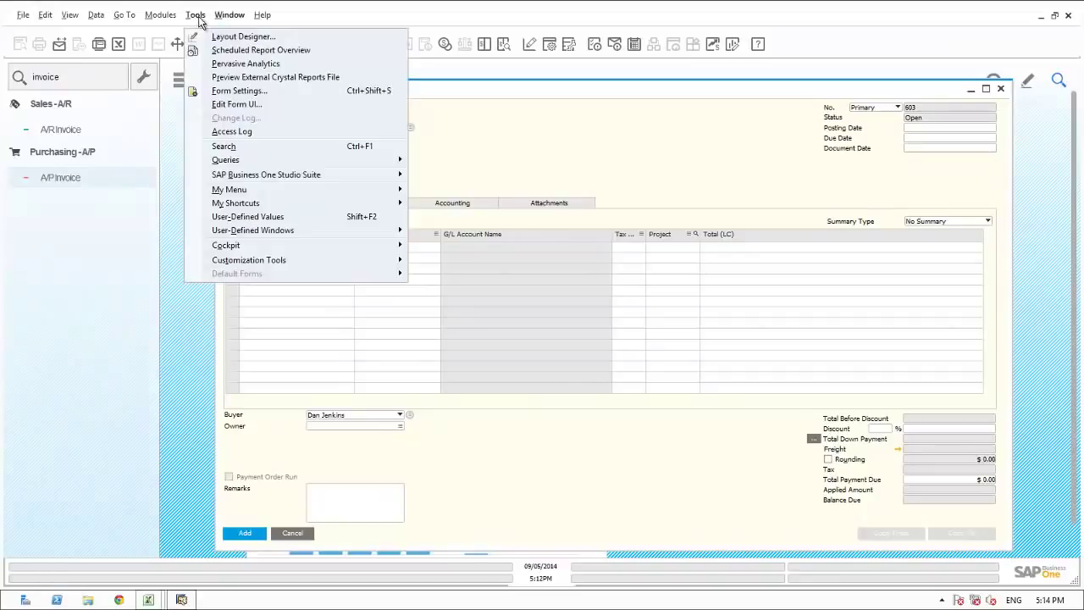
left_click(244, 105)
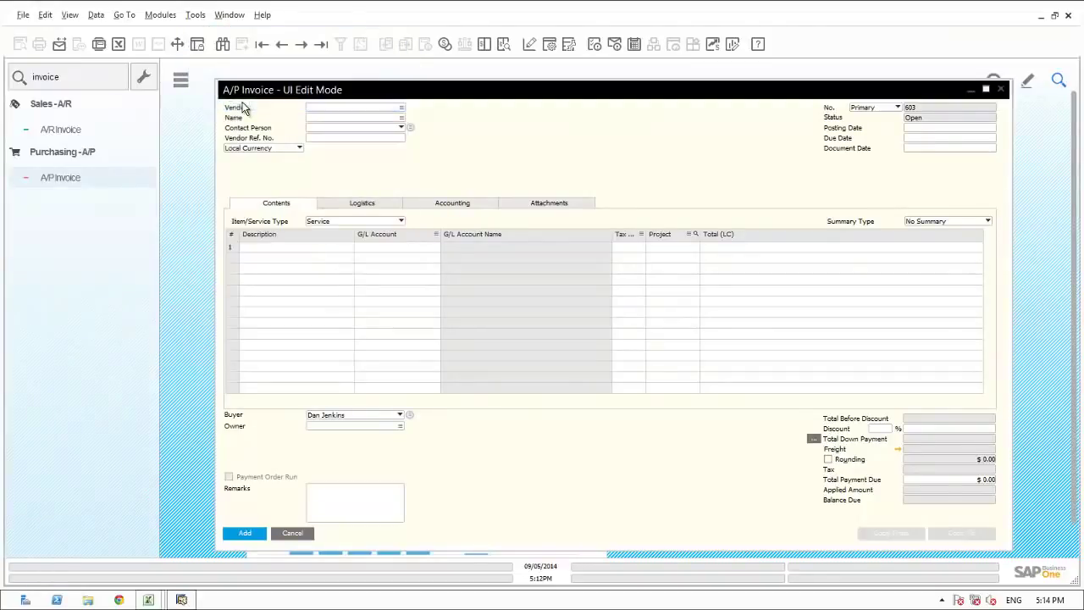
left_click(455, 204)
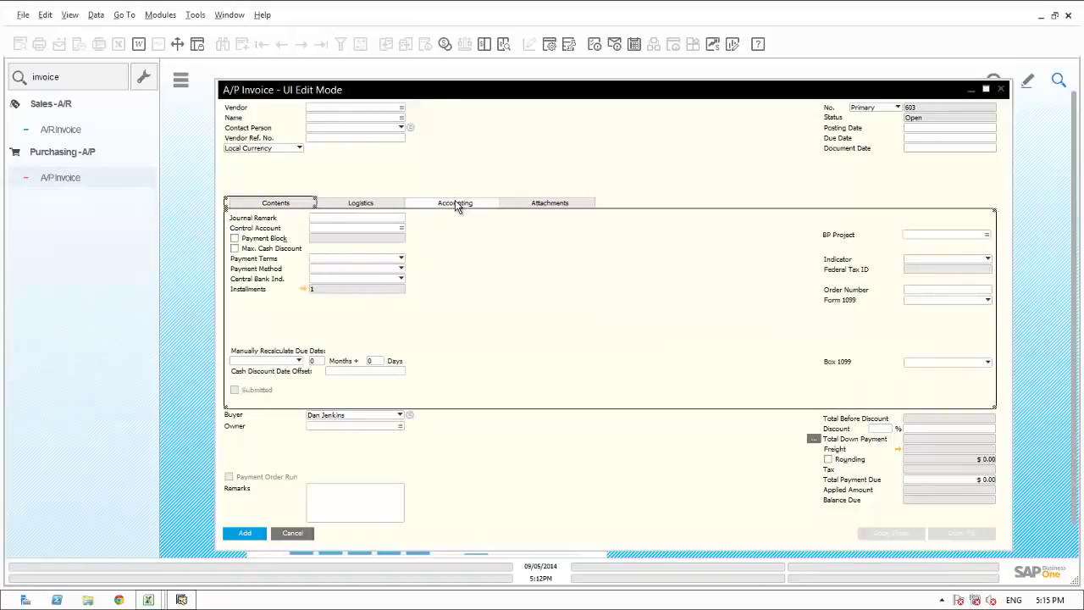
left_click(833, 235)
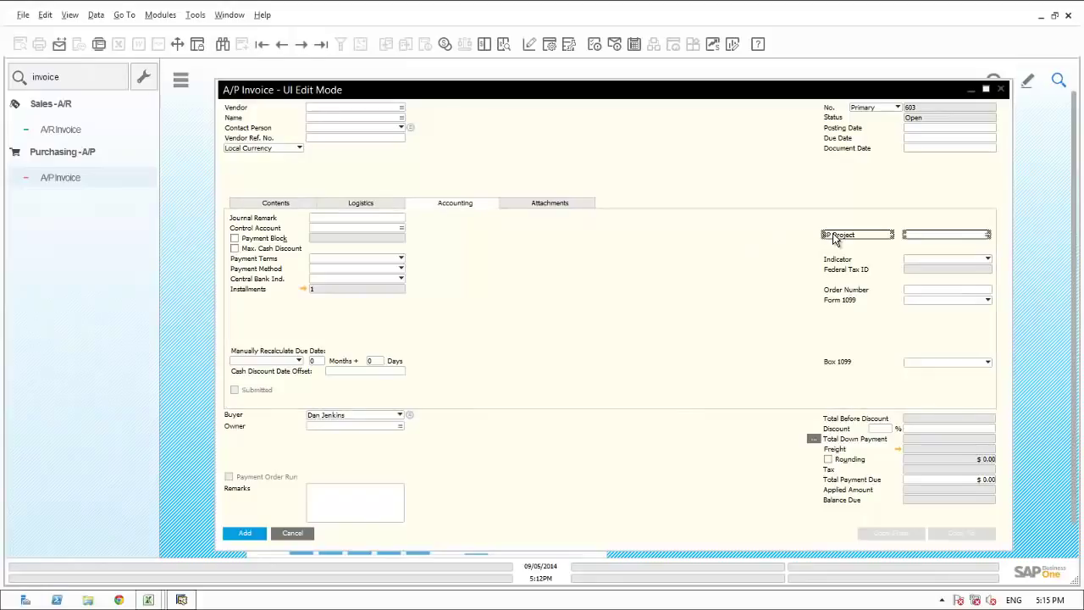
left_click_drag(834, 240, 239, 166)
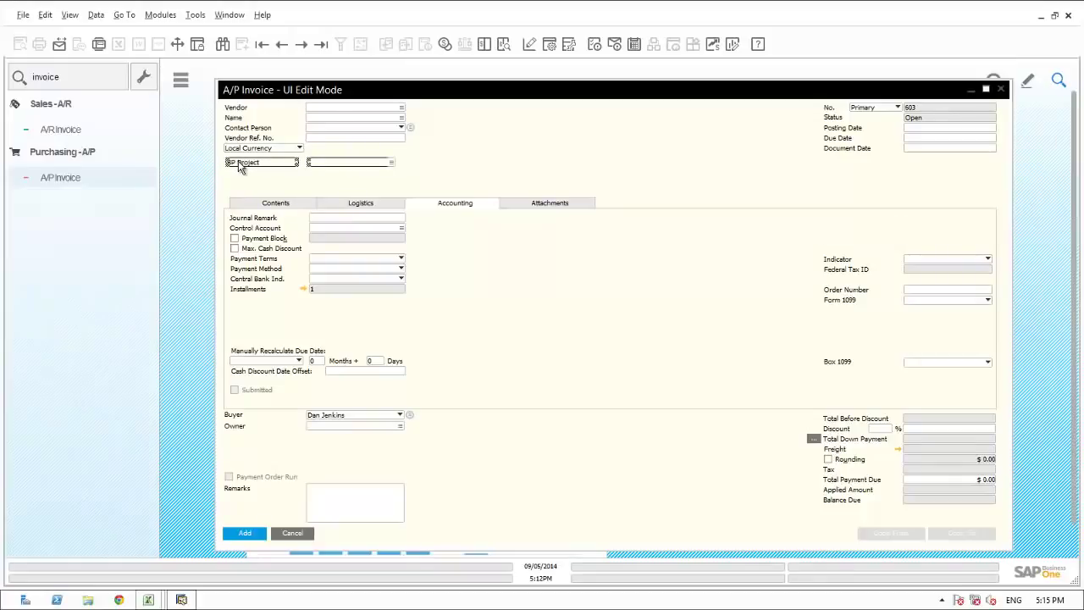
key("ctrl+shift+u")
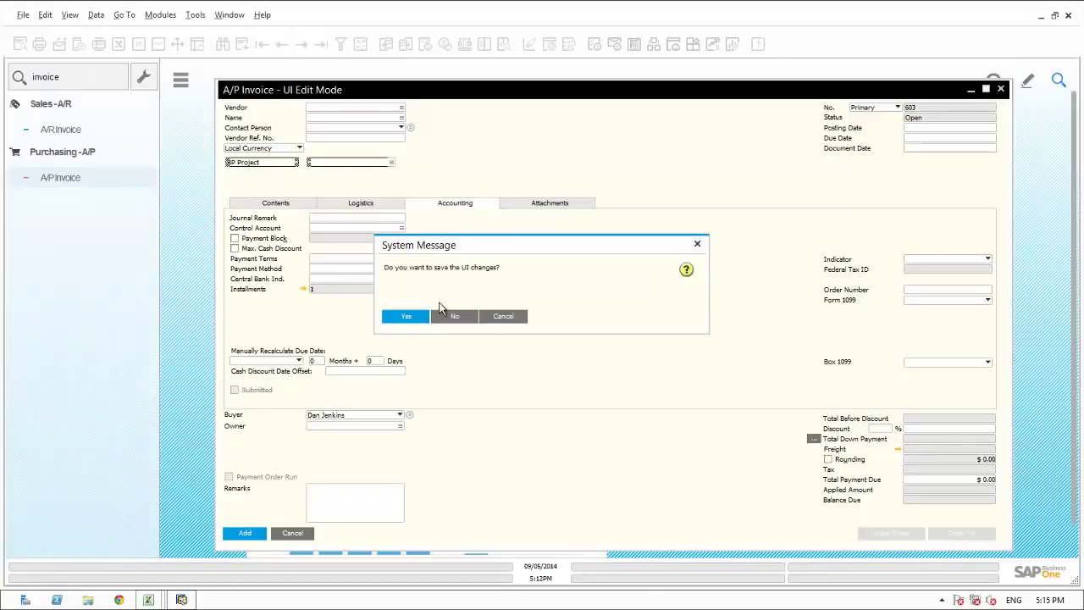
left_click(416, 318)
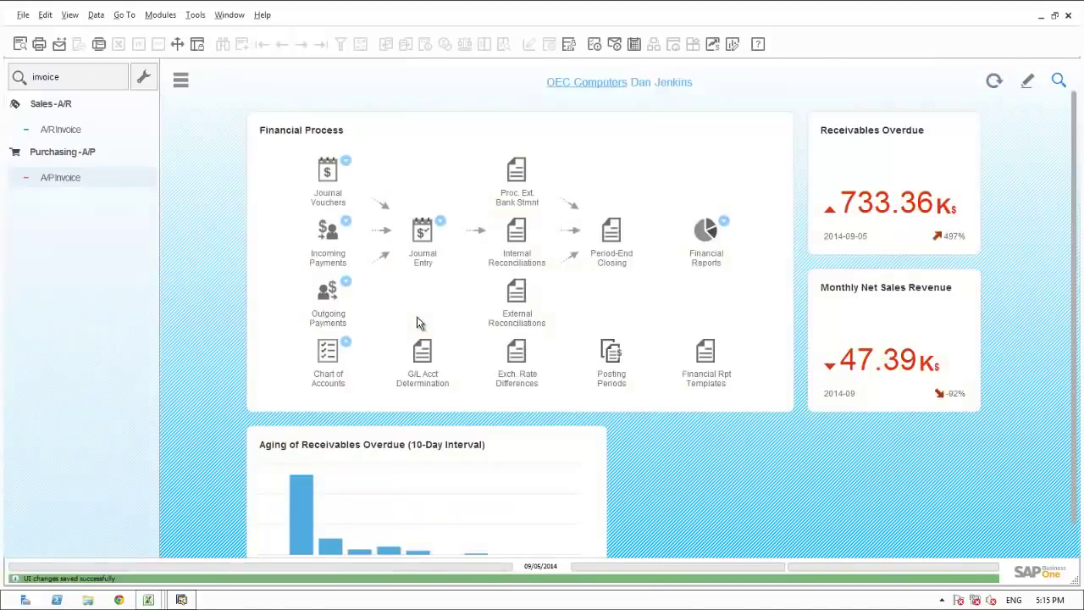
Start an A/P invoice for the first listed vendor, with BP Project Mexico and posting date 09/05/2014.
left_click(65, 184)
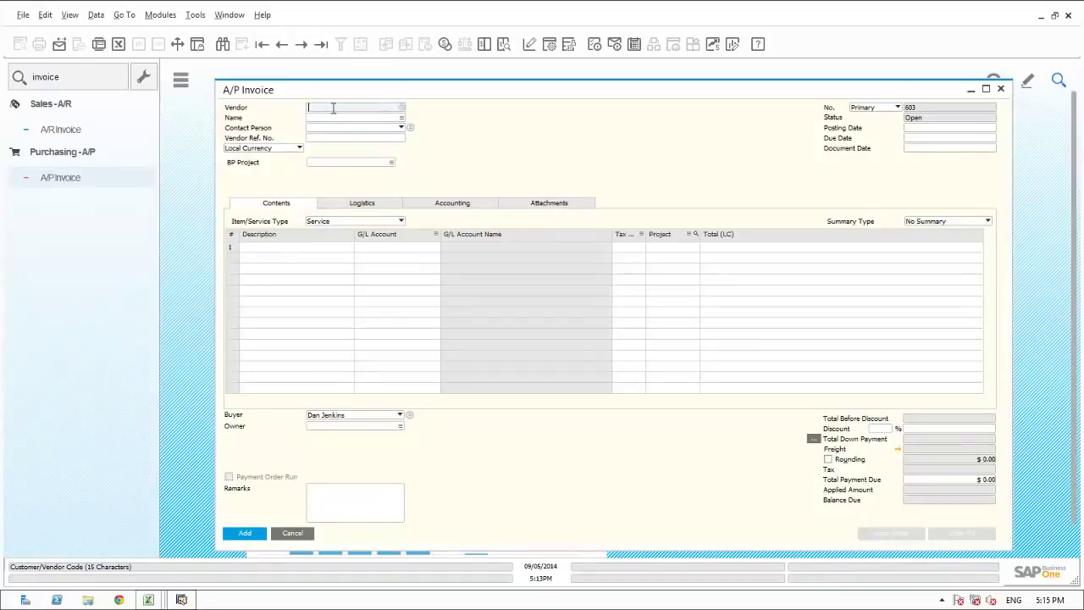
key("Tab")
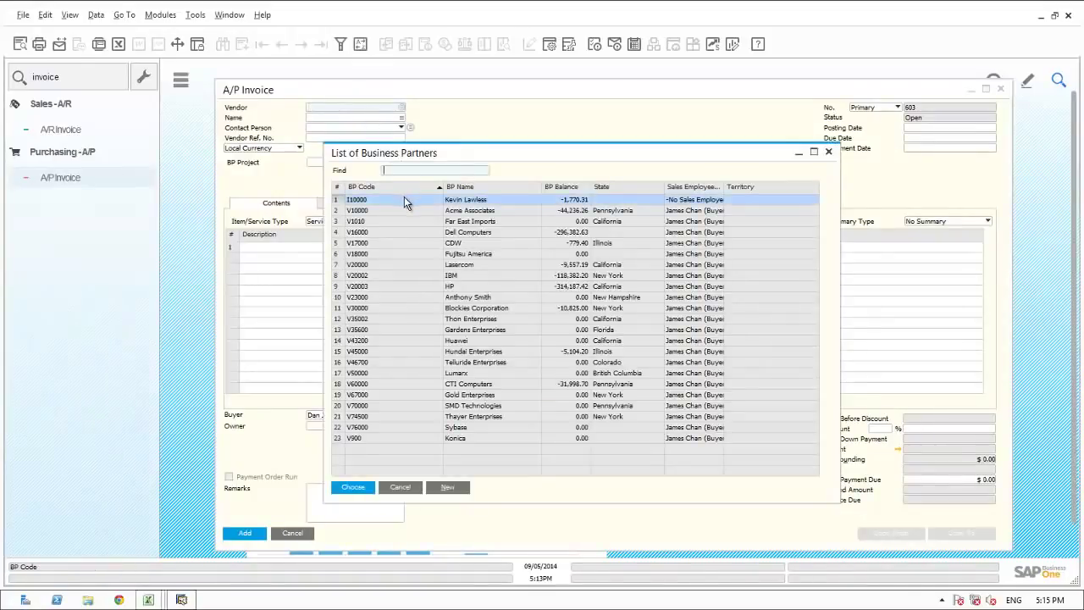
double_click(404, 199)
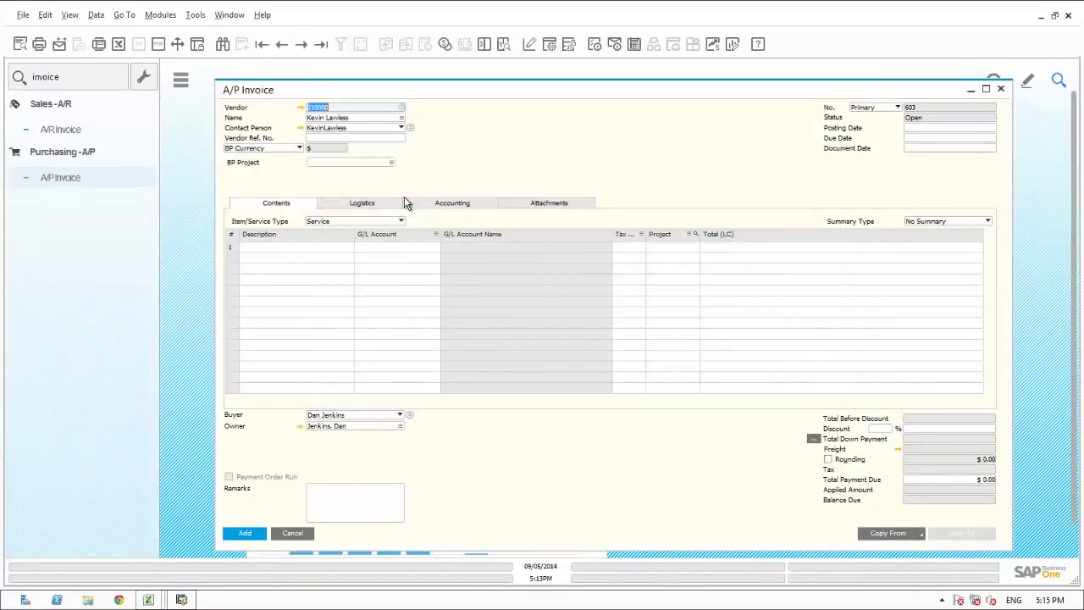
left_click(359, 163)
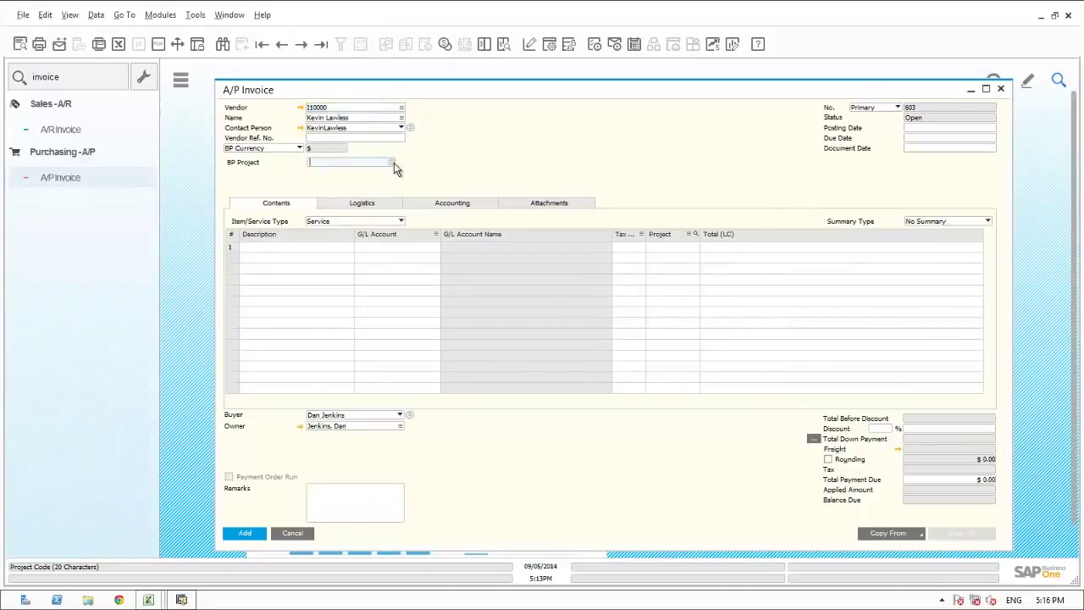
left_click(393, 163)
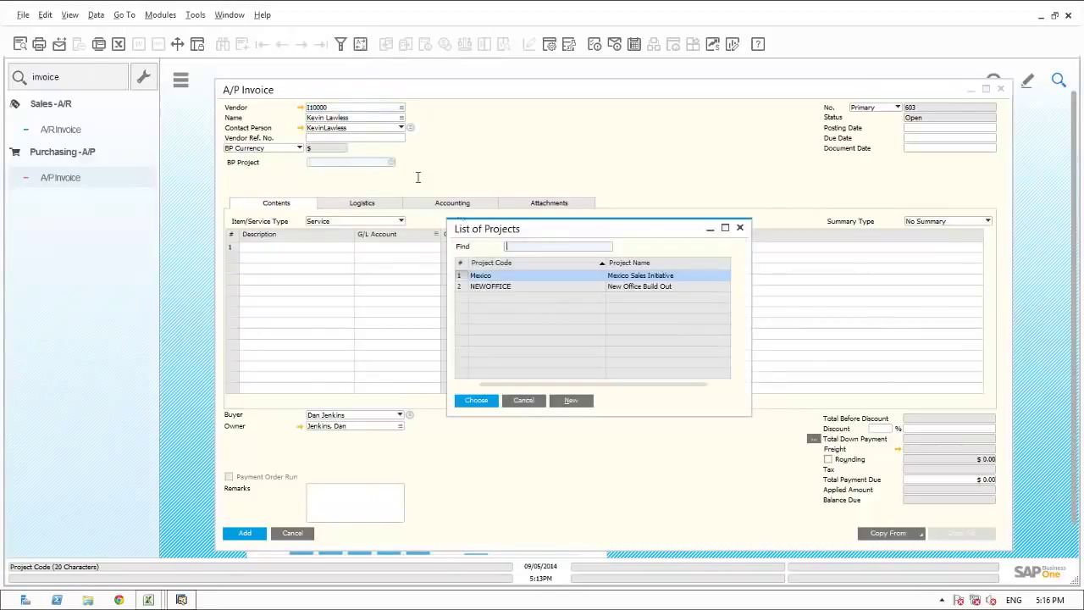
double_click(499, 280)
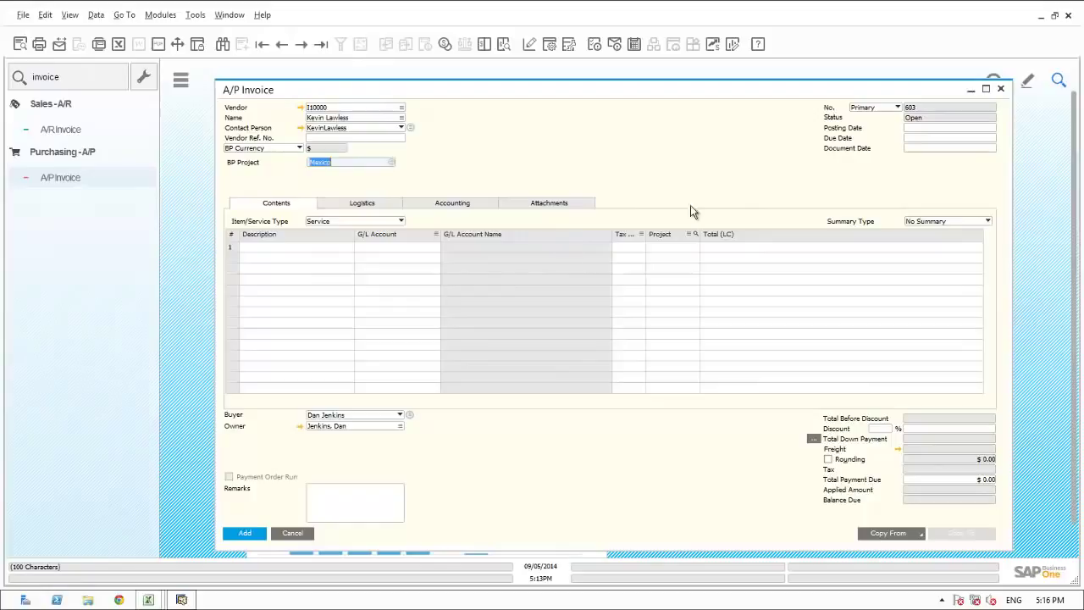
left_click(922, 128)
key("Tab")
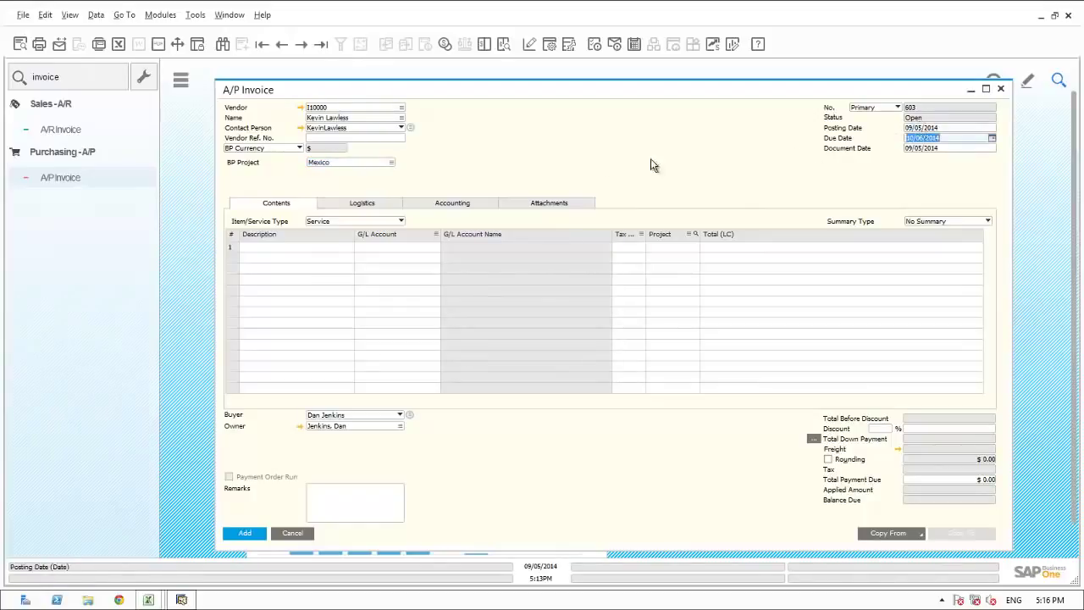
Enter a "Travel" service line on the Travel Expense - Airfare, Rail, Mileage account, check its project assignment, and discard the invoice.
left_click(268, 247)
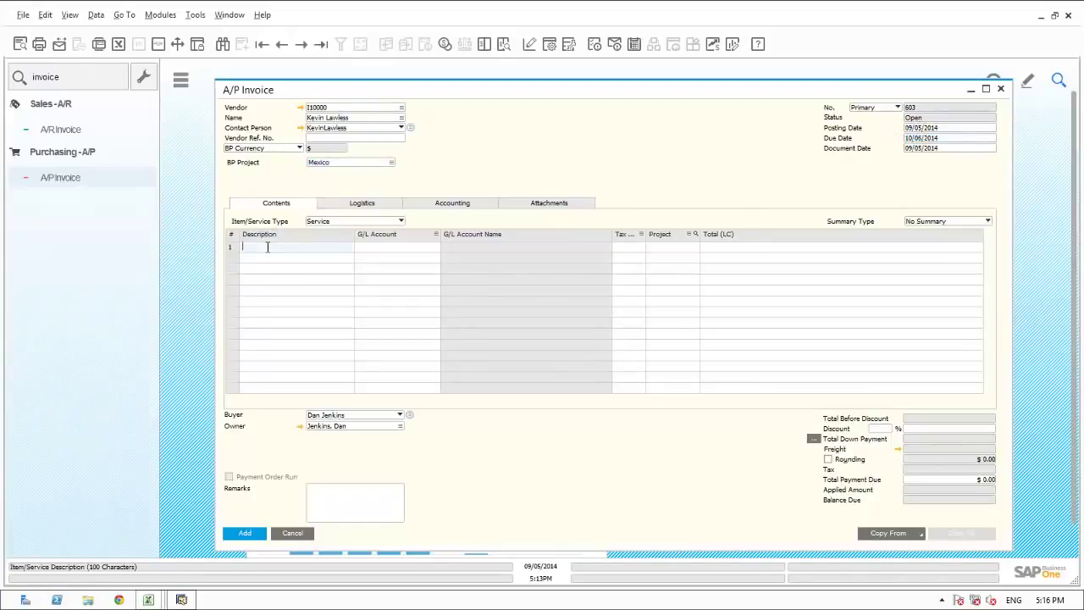
type("Travel")
key("Tab")
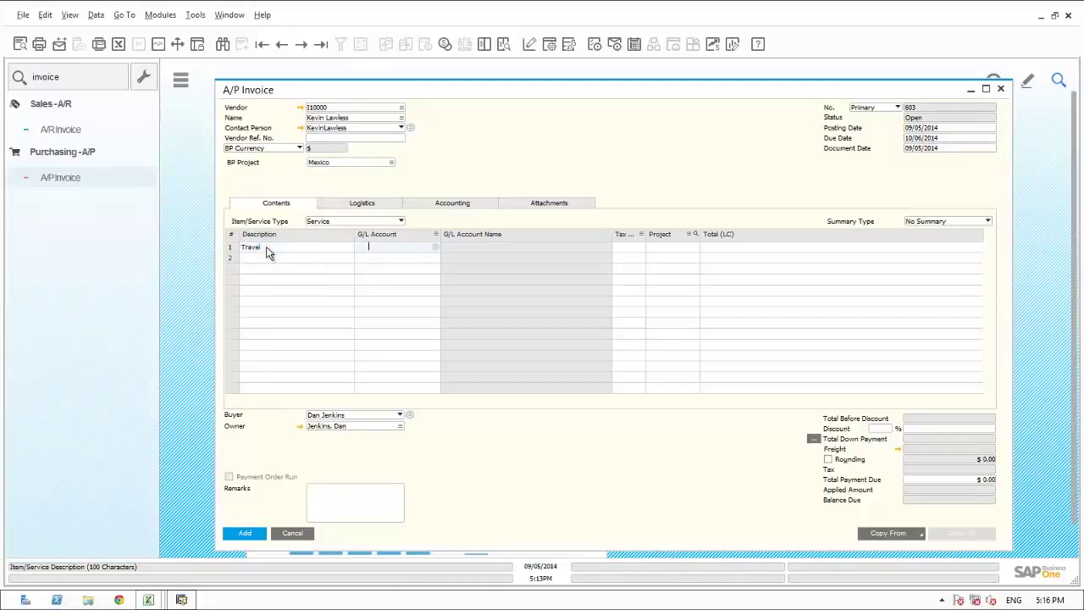
type("61")
key("Tab")
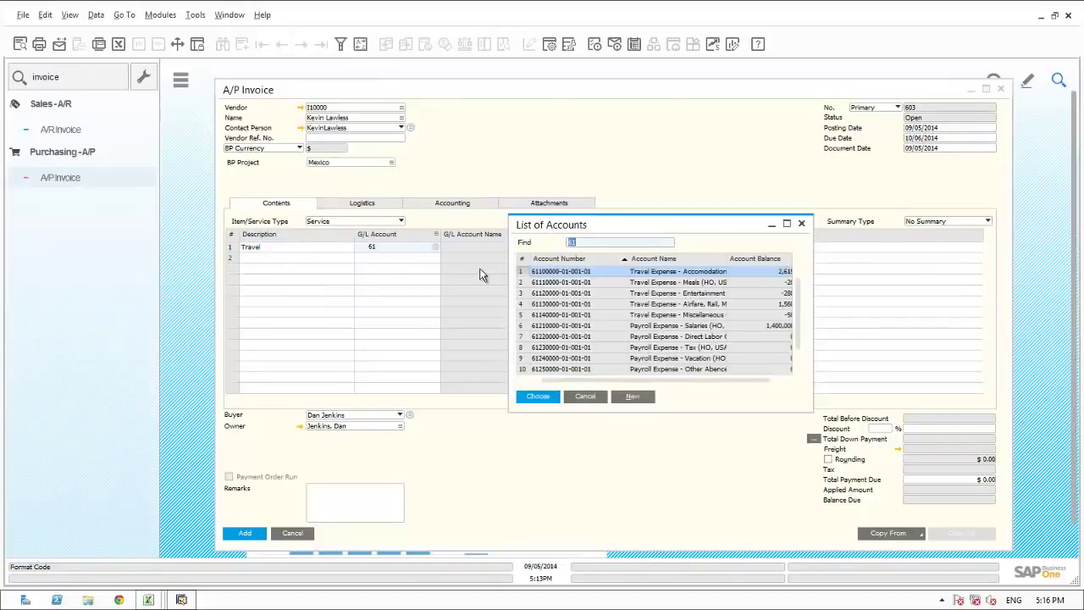
left_click(574, 305)
double_click(573, 305)
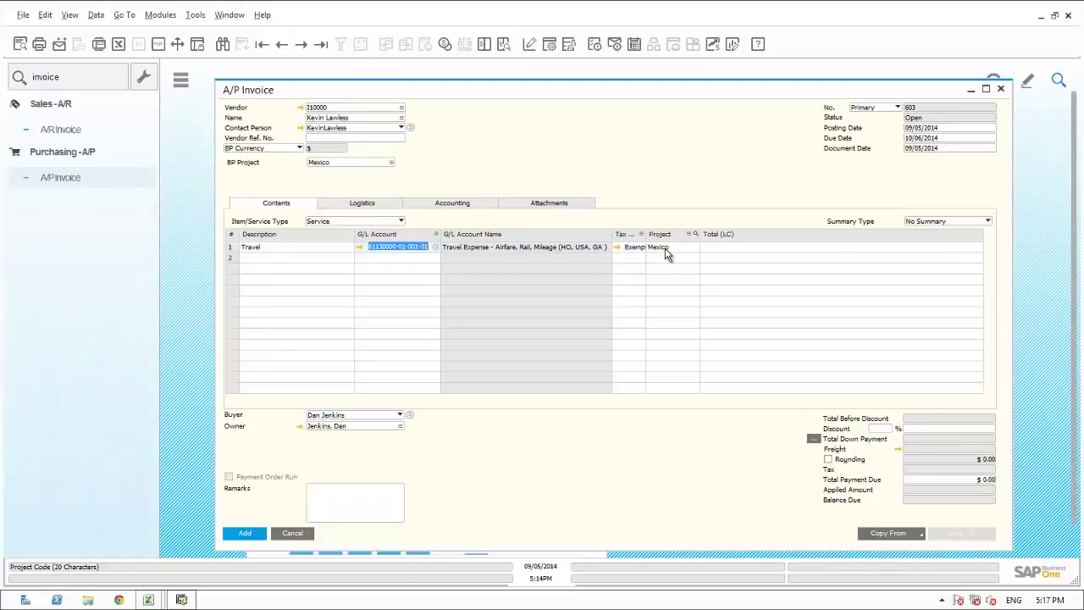
left_click(295, 532)
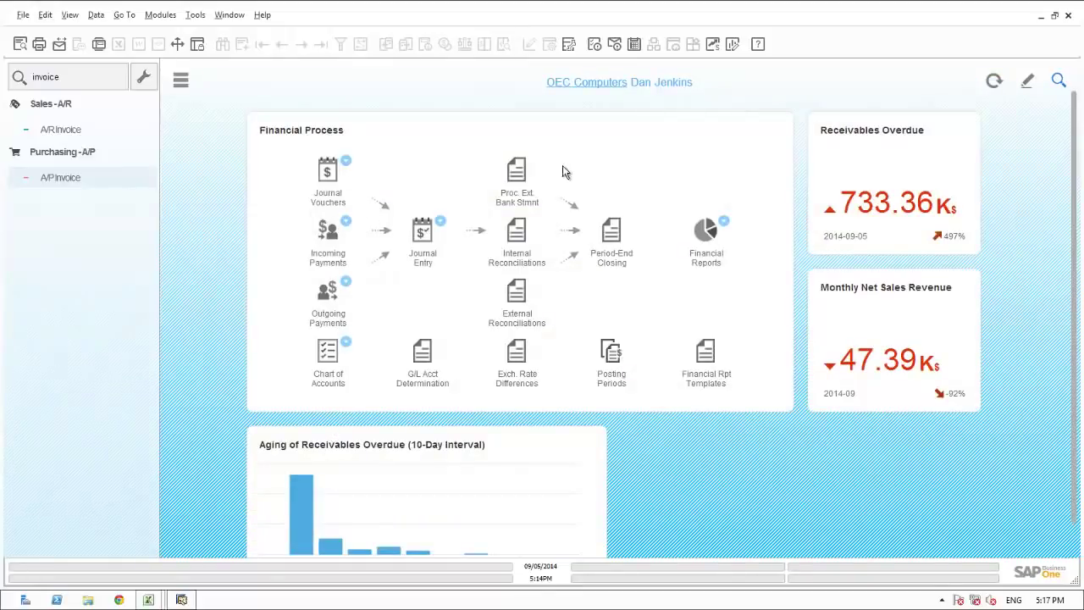
Run the annual Profit and Loss Statement for 01/01/2014 to 12/31/2014, restricted to the Mexico project in the expanded selection criteria.
left_click(726, 224)
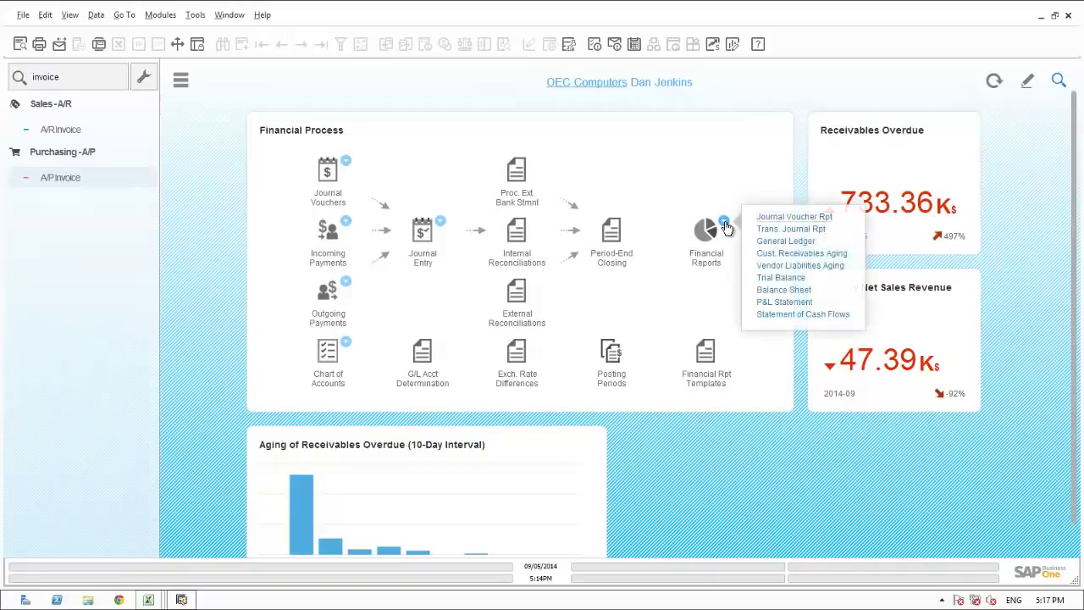
left_click(780, 301)
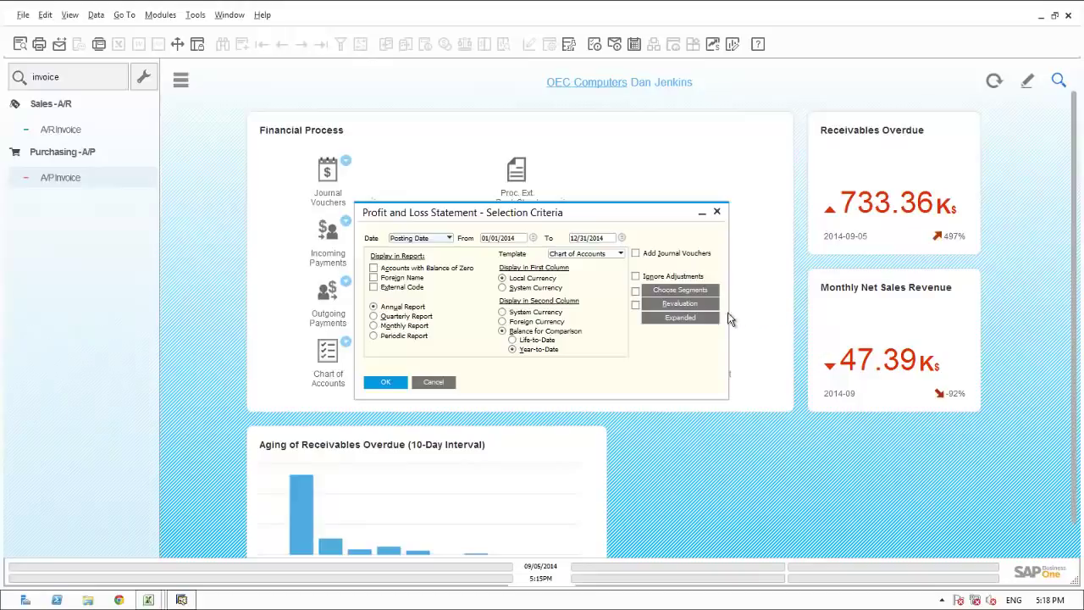
left_click(671, 325)
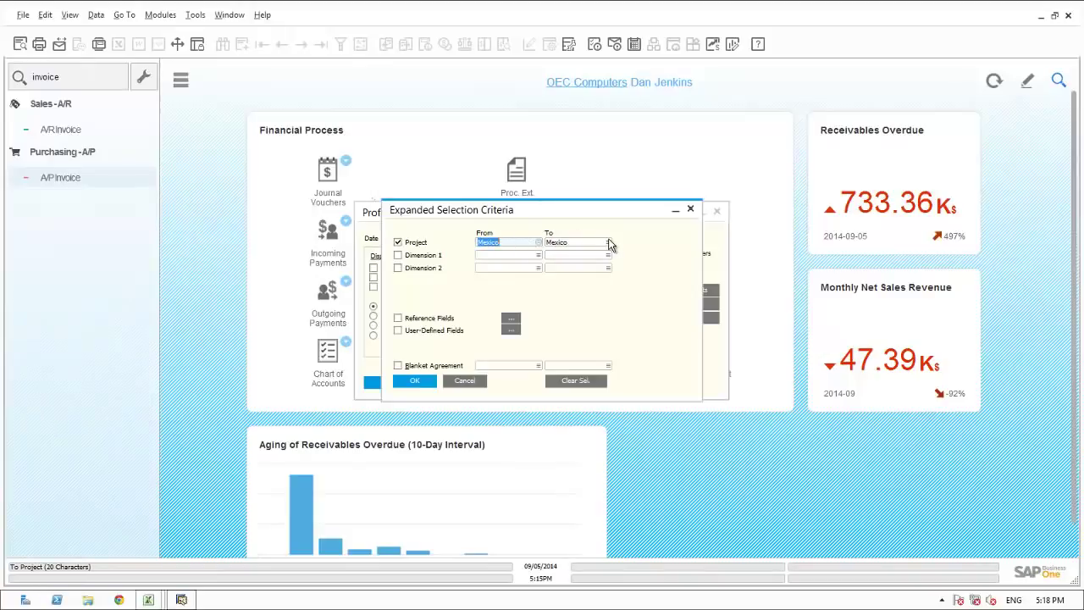
left_click(400, 384)
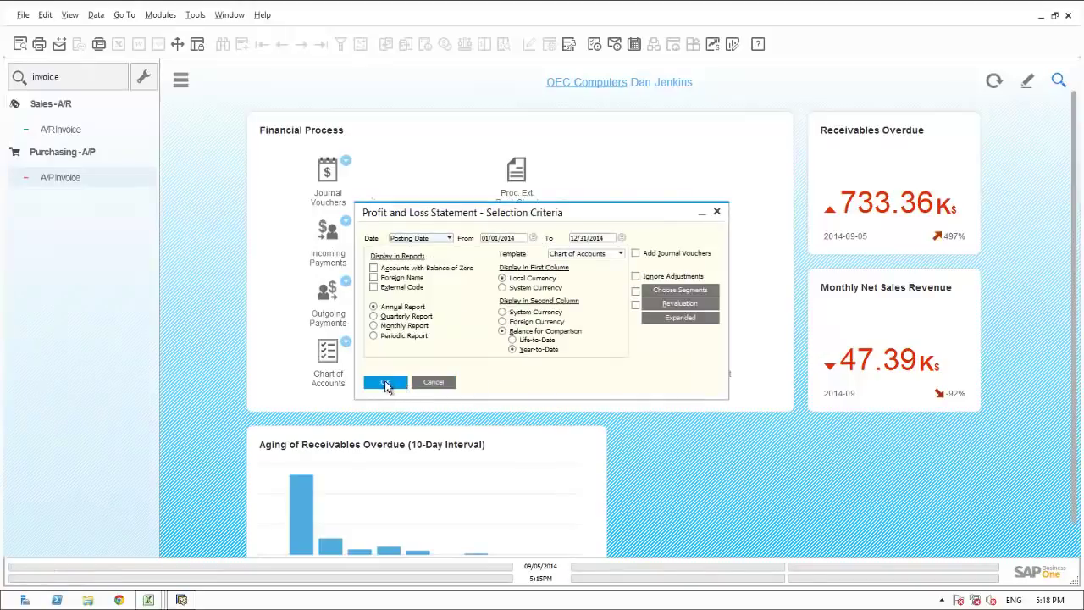
left_click(386, 383)
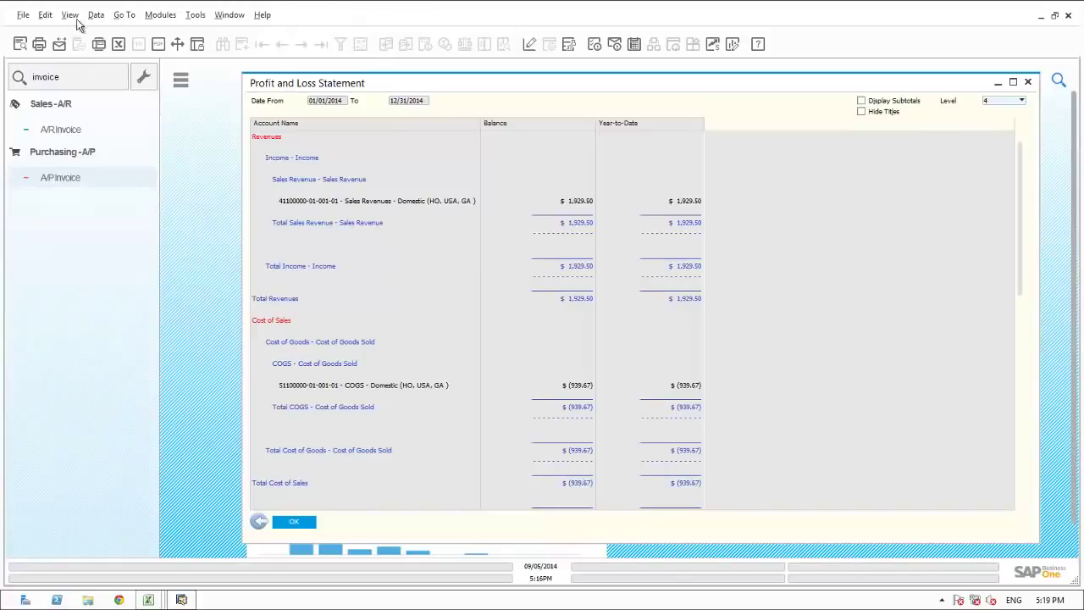
Preview the Profit and Loss Statement as a printable report and close all open windows.
left_click(18, 44)
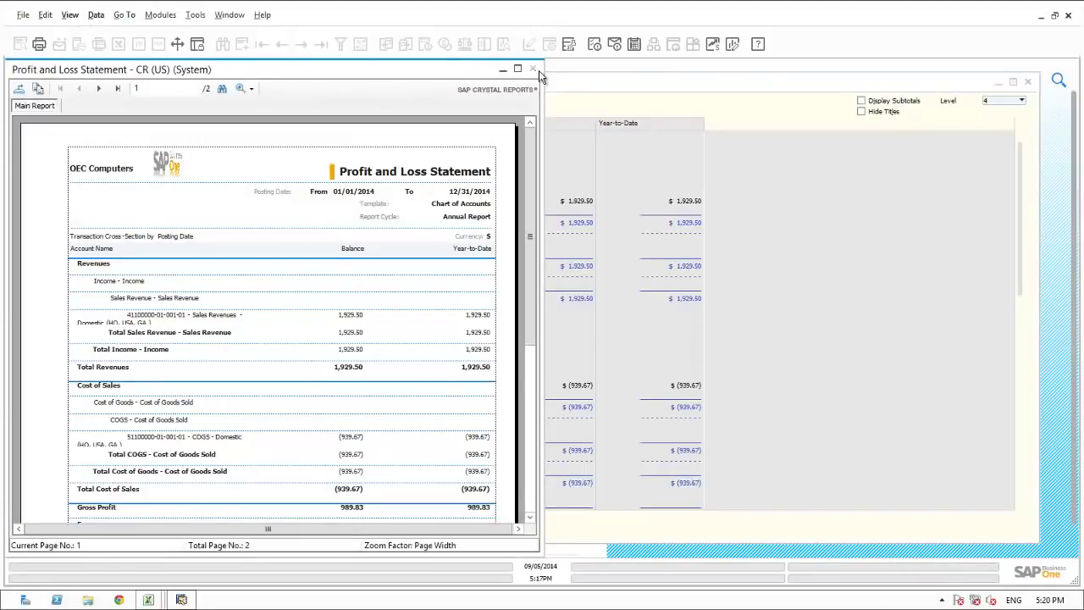
left_click(230, 16)
left_click(247, 47)
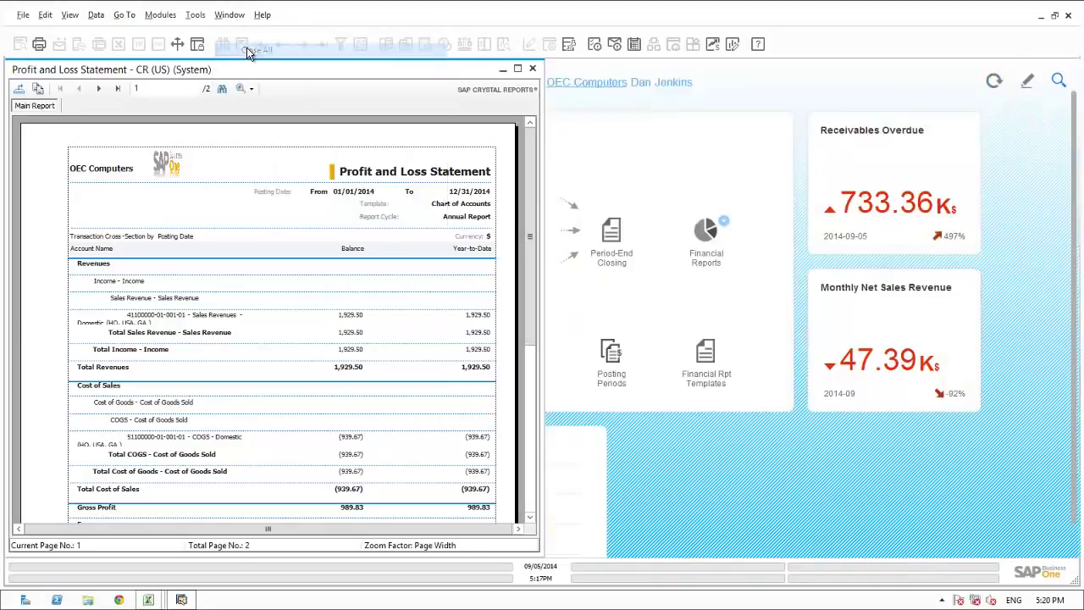
Run the Transaction Report by Projects for the Mexico project with 2014 dates and expand all its transactions.
left_click(68, 134)
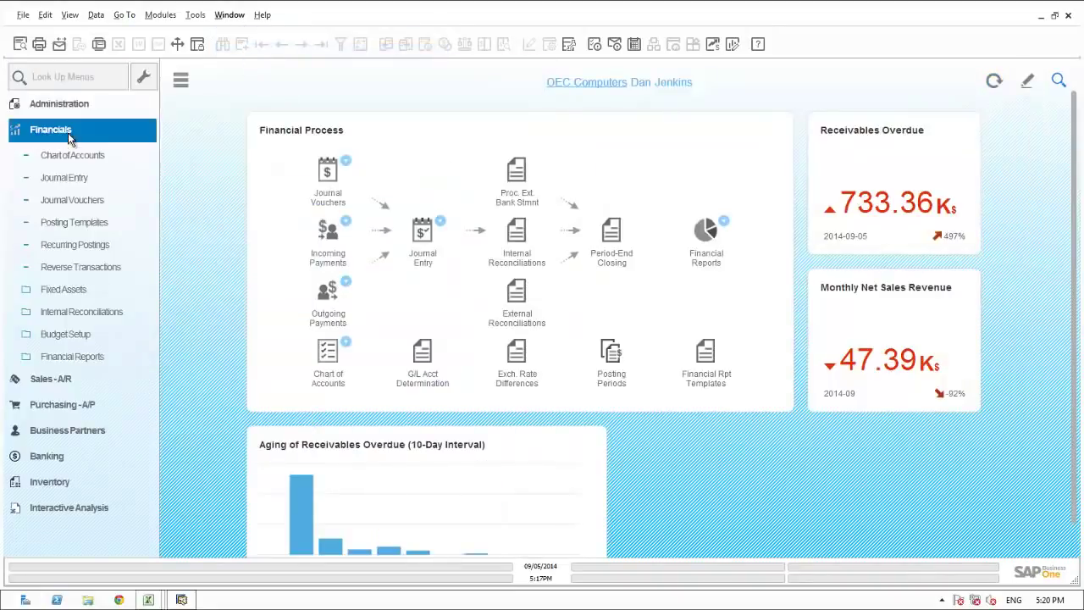
left_click(70, 358)
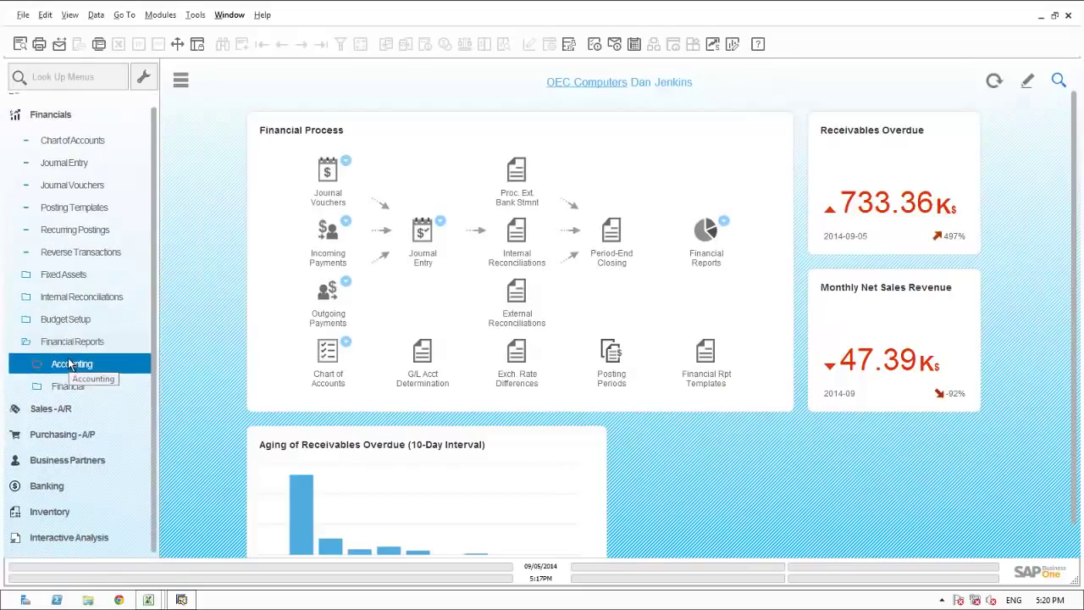
left_click(72, 361)
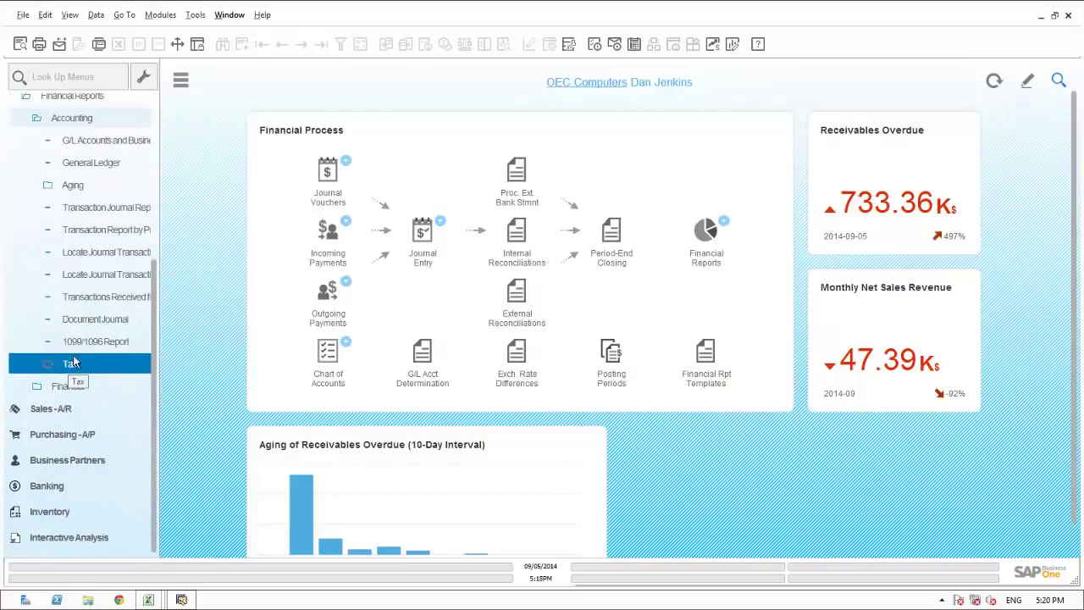
left_click(82, 230)
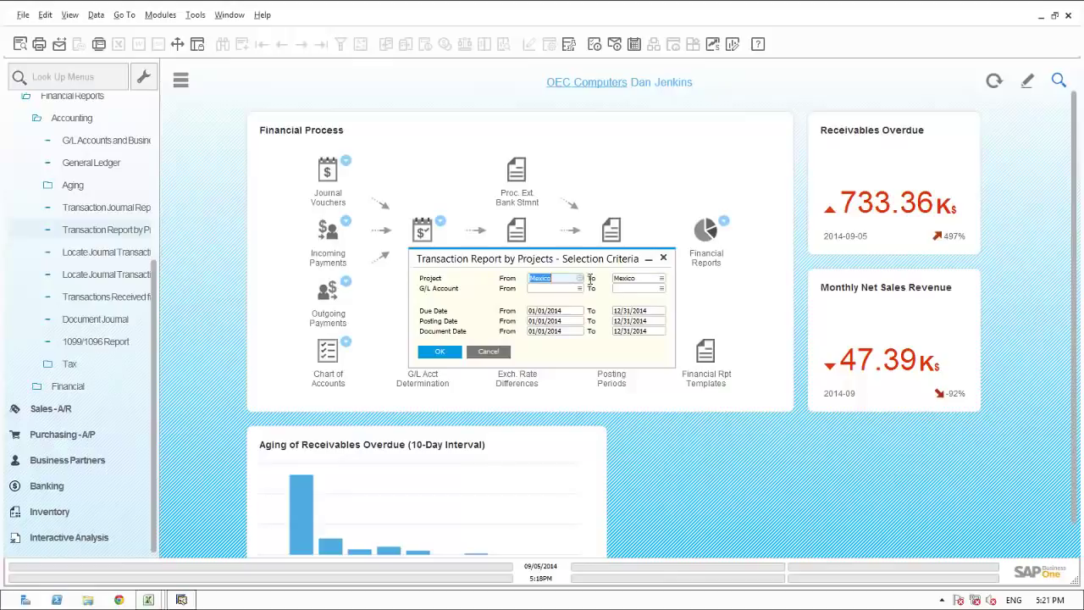
left_click(440, 352)
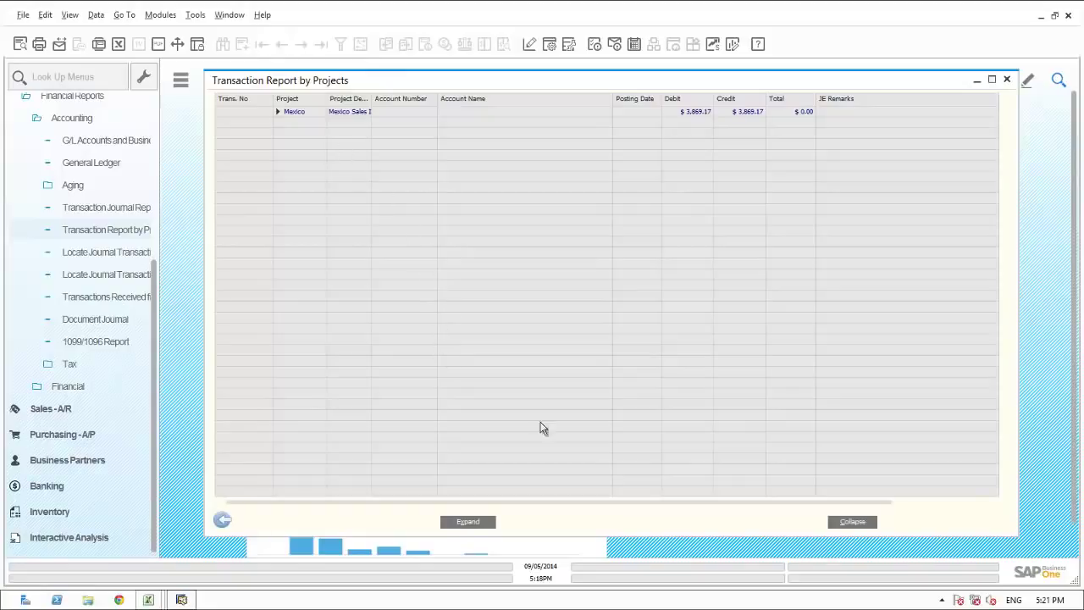
left_click(467, 522)
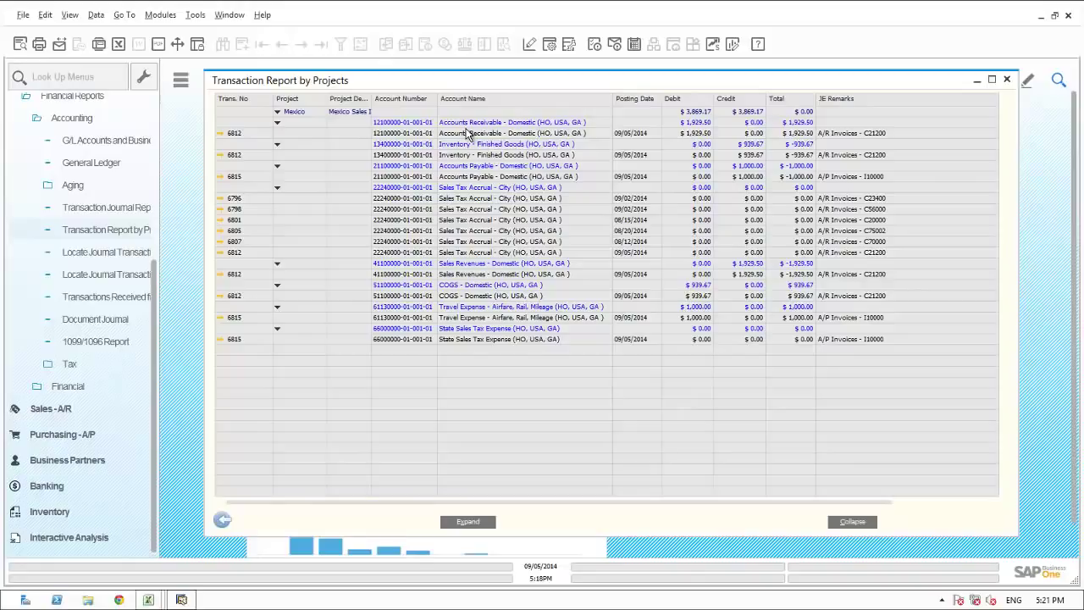
Drill down from the Accounts Receivable transaction to its journal entry and source A/R invoice, and return to the project report.
left_click(220, 134)
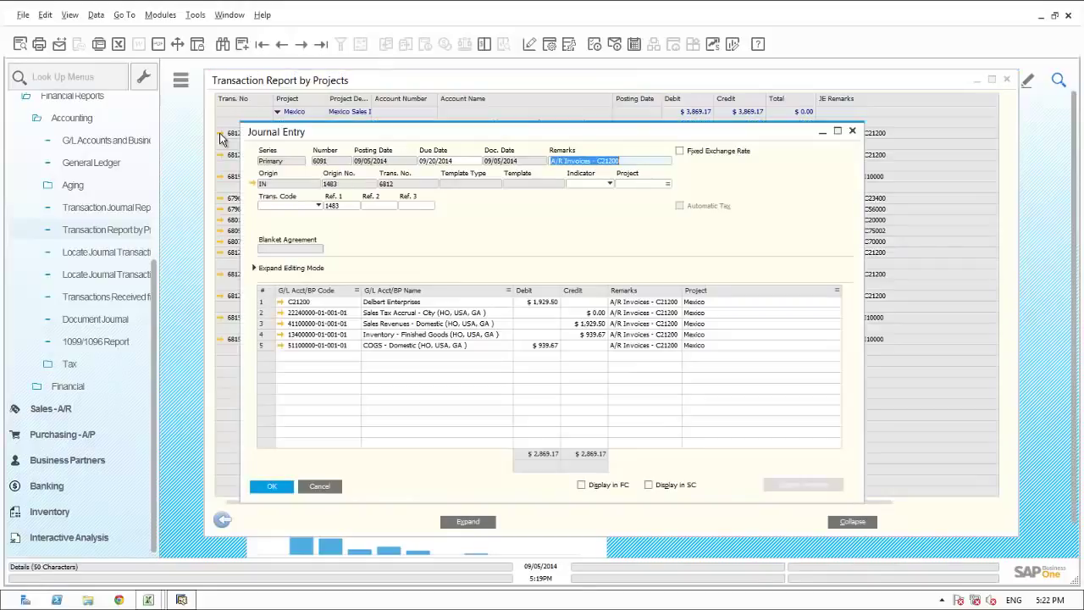
left_click(256, 184)
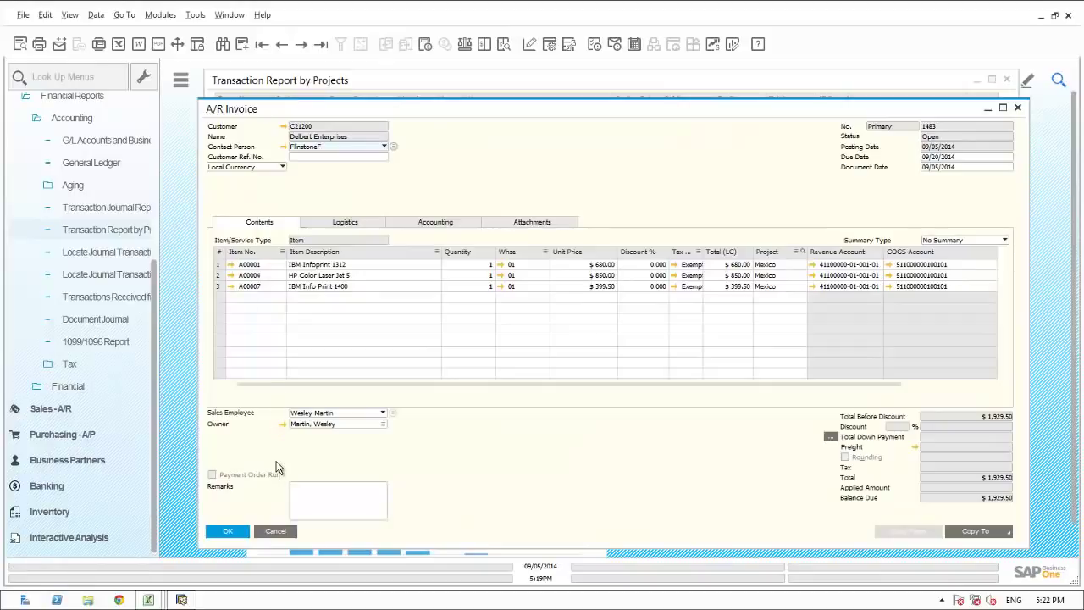
left_click(273, 531)
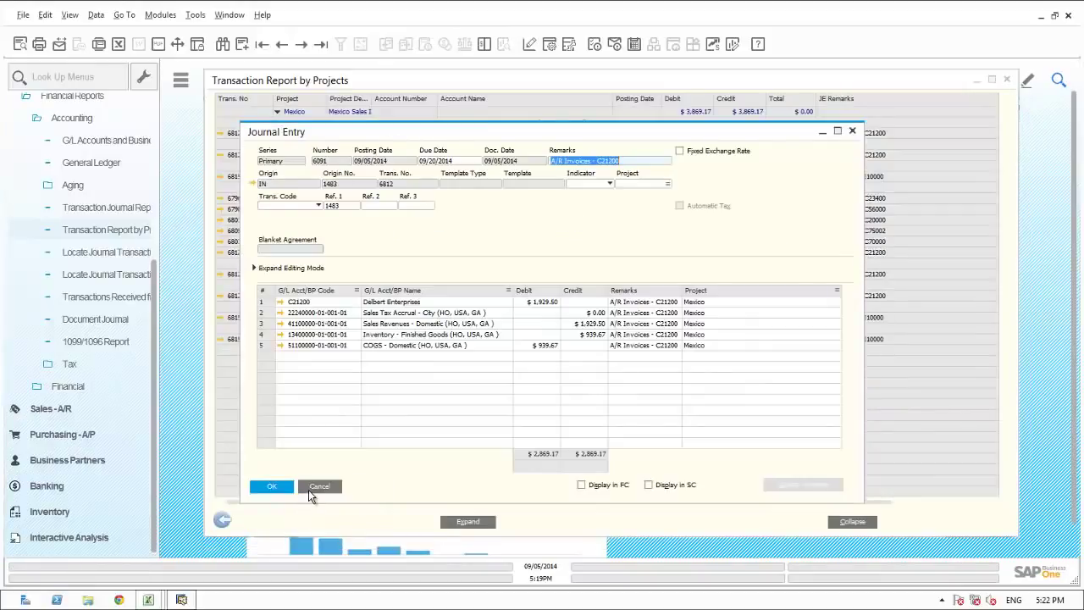
left_click(310, 488)
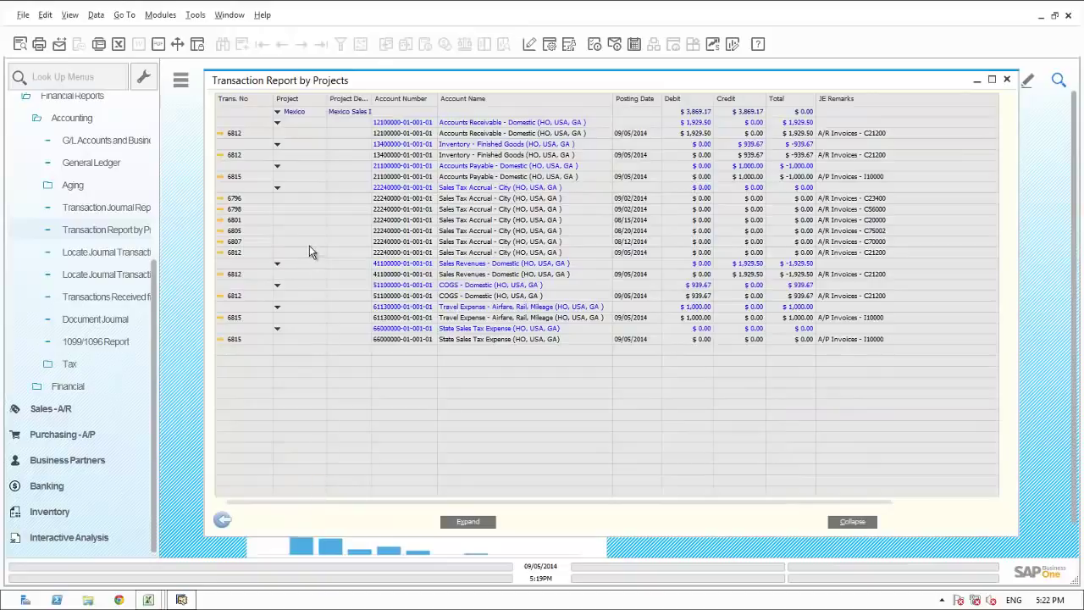